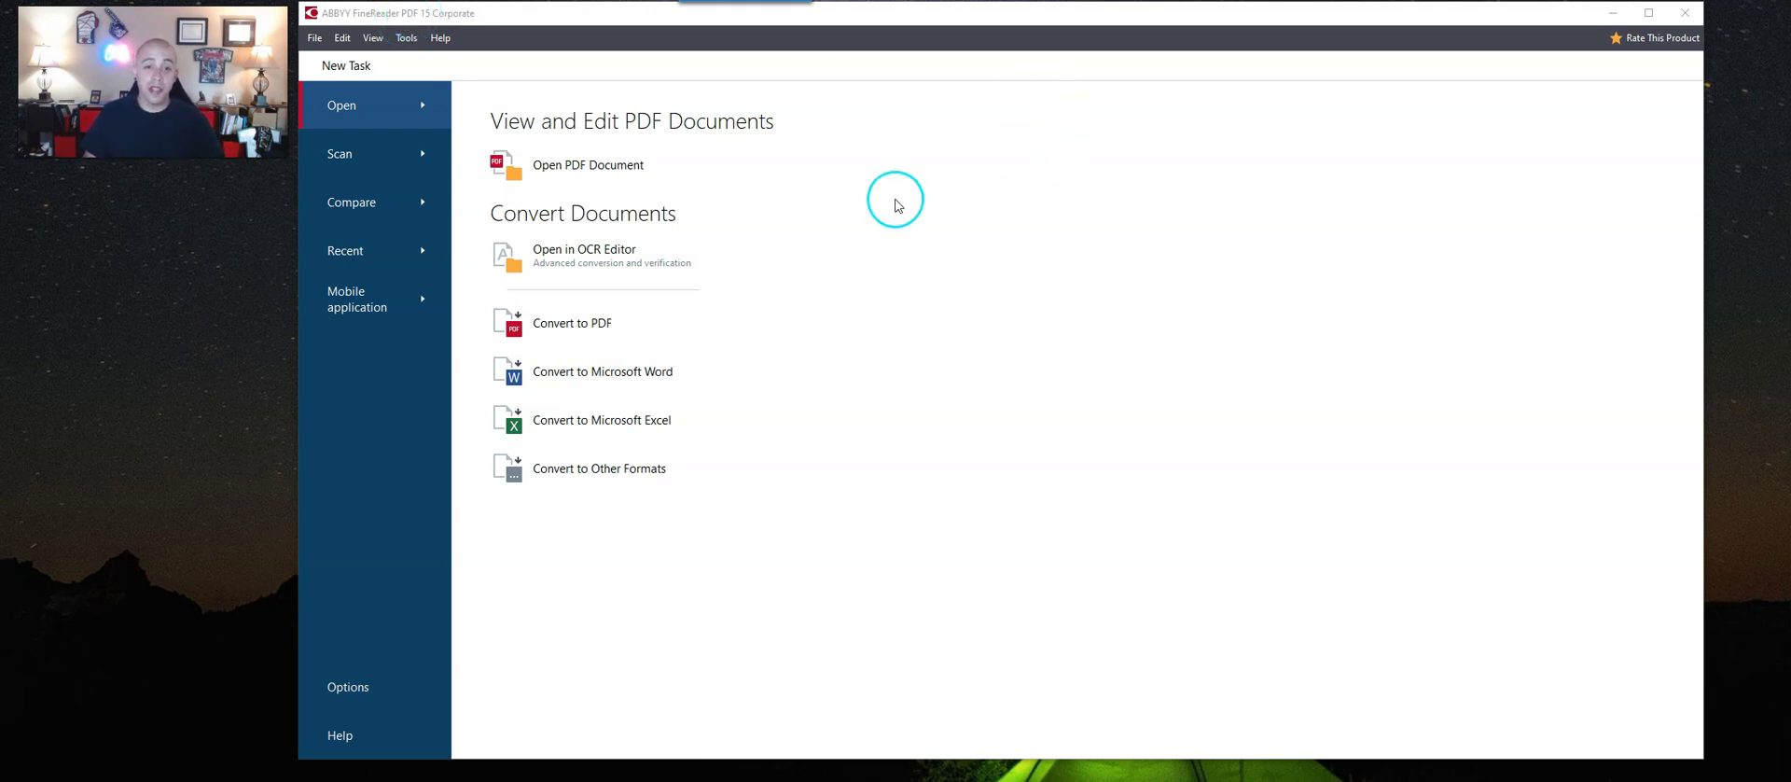
Open four scanned PDFs, including the 133-page Fire Code Reform report, in the OCR Editor.
click(615, 262)
click(411, 266)
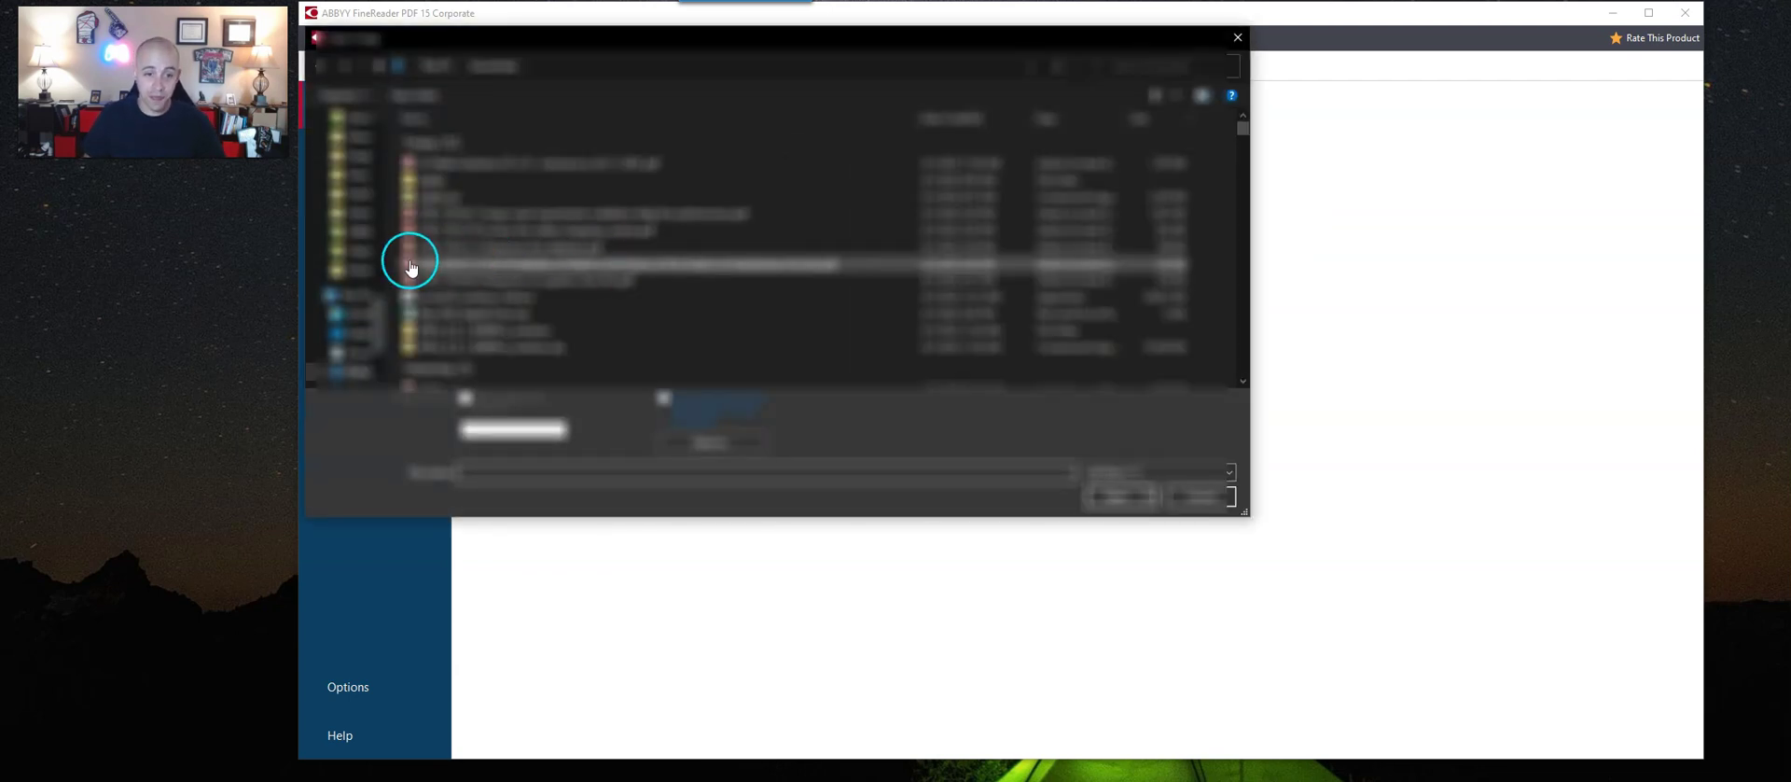
click(385, 271)
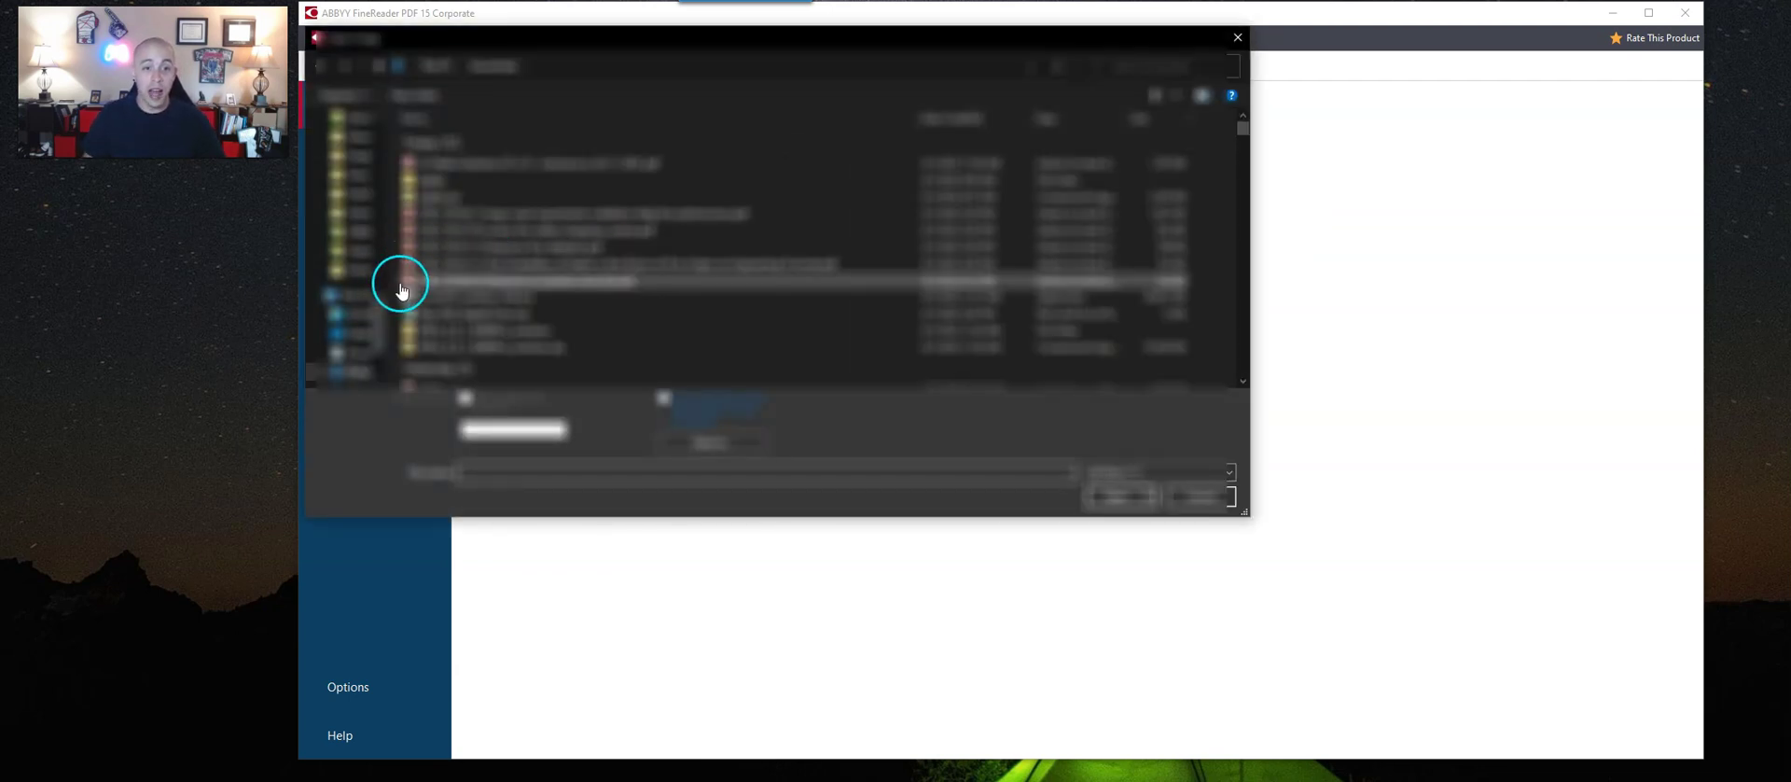
click(462, 282)
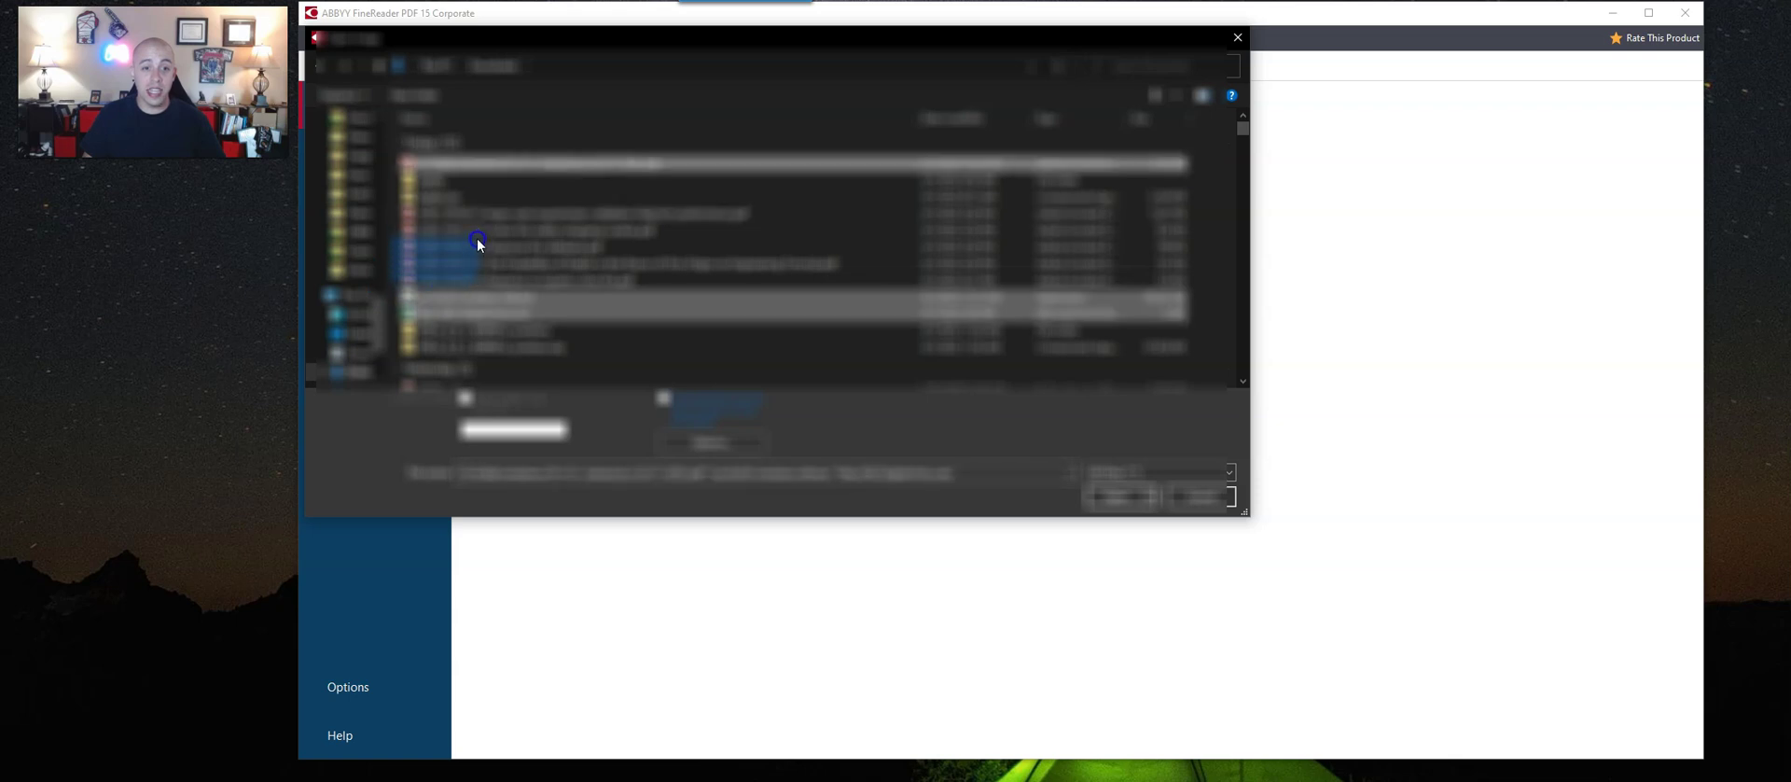
click(572, 284)
click(544, 200)
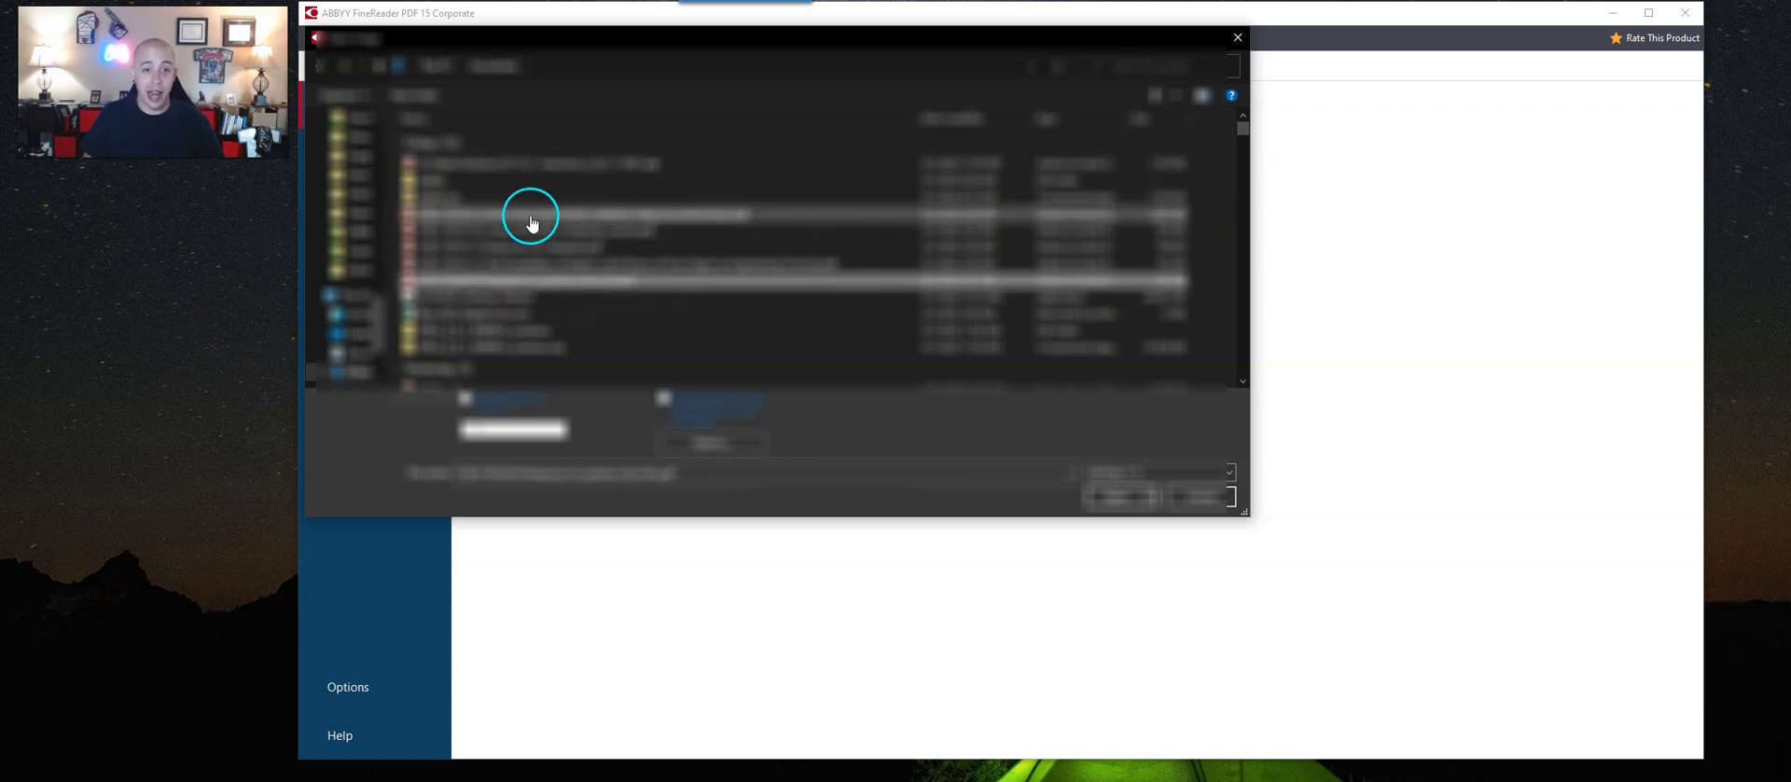
shift+click(605, 271)
click(1122, 496)
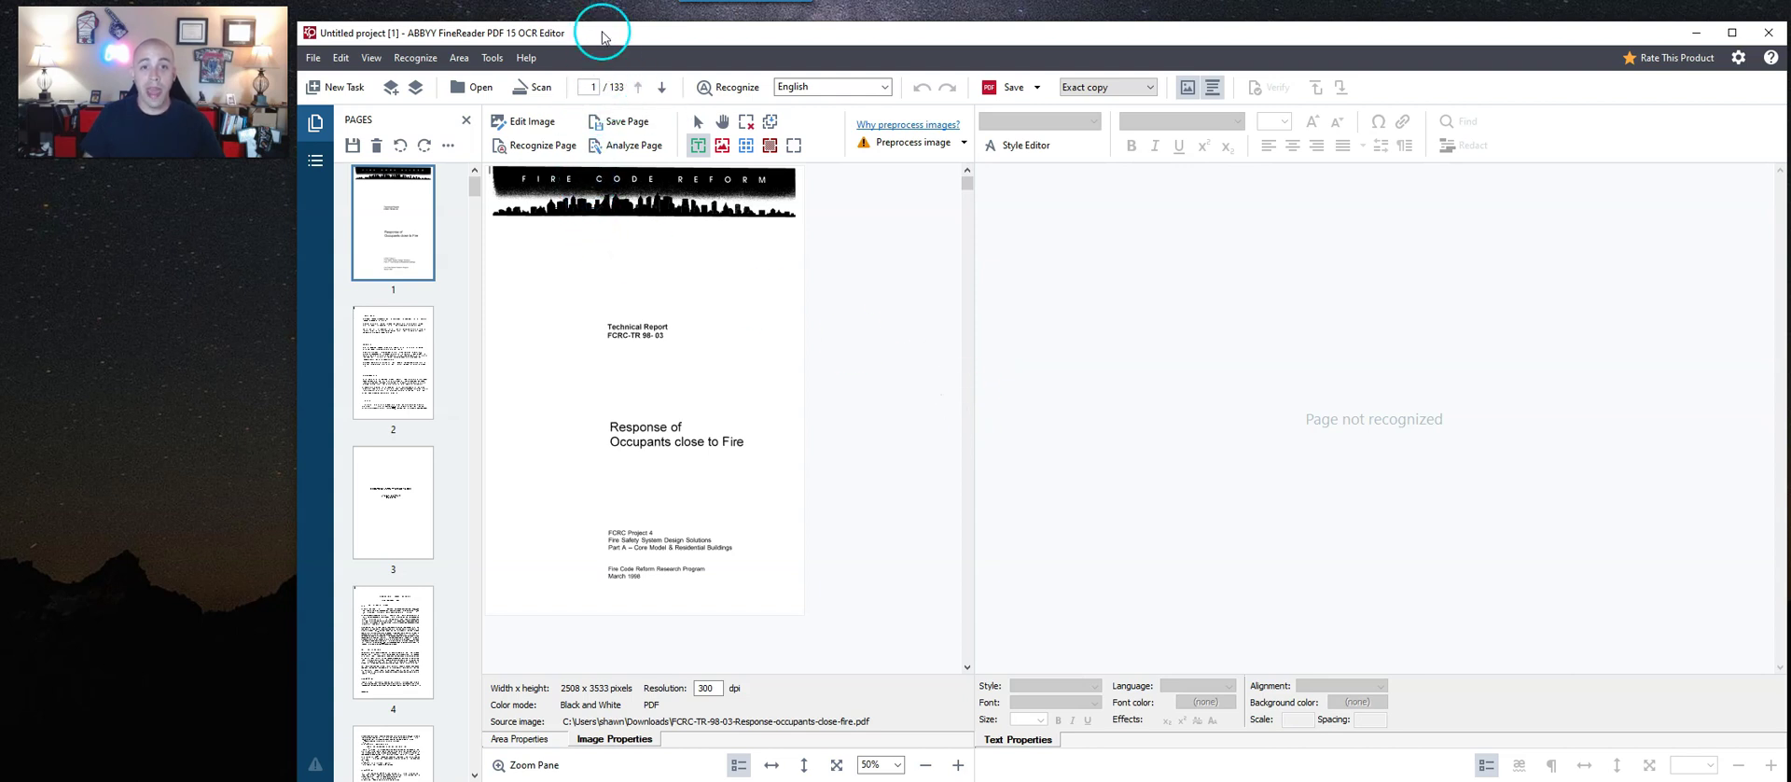
Enlarge the editor window and recognize all 133 pages as English text.
drag(598, 21, 591, 8)
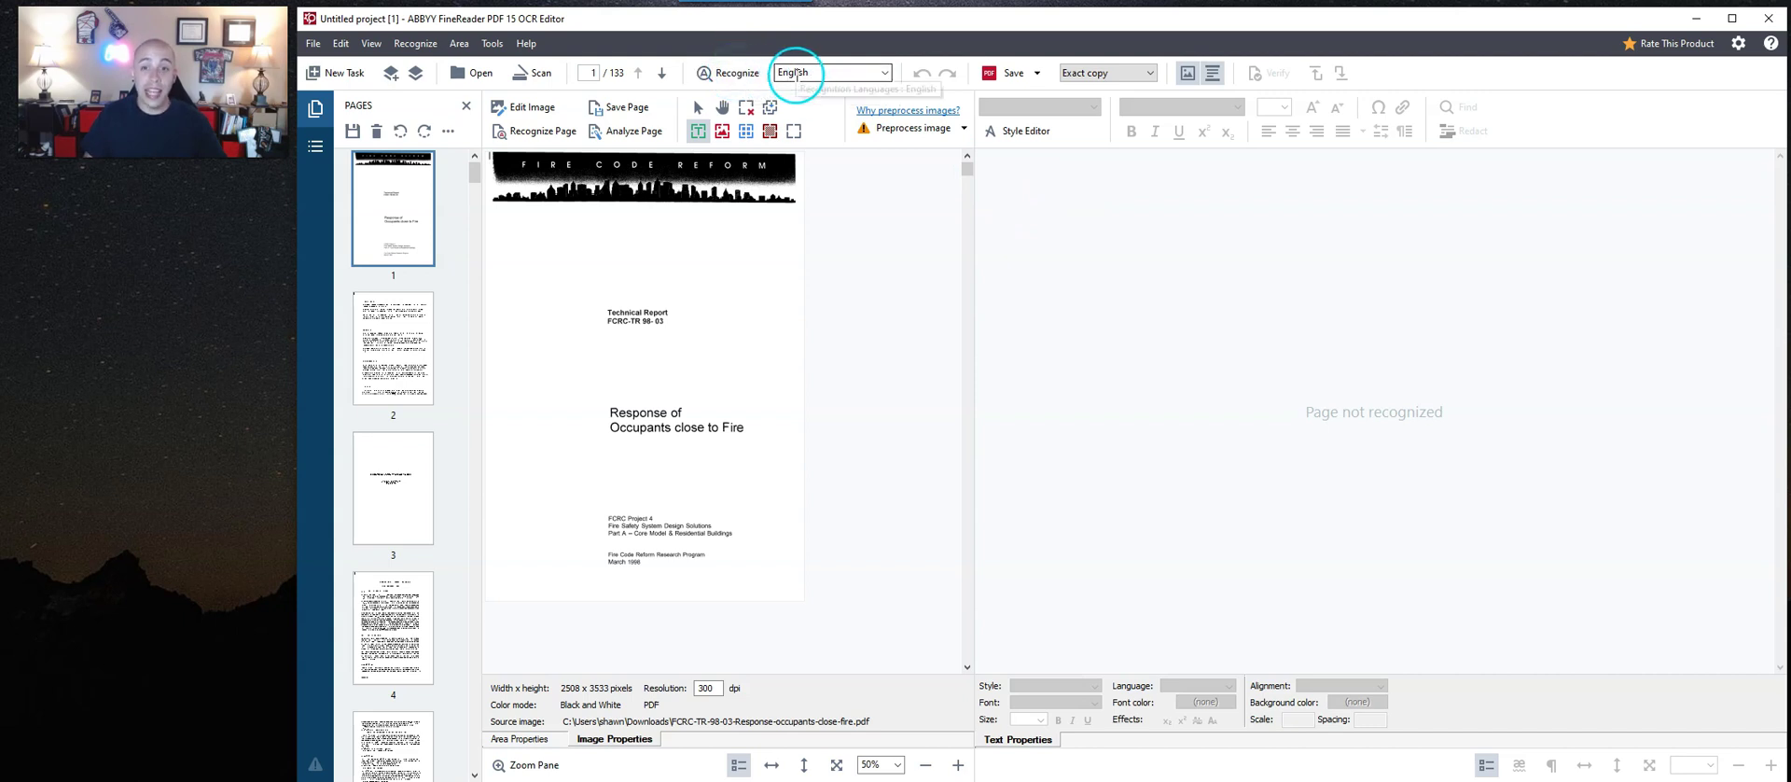
click(728, 74)
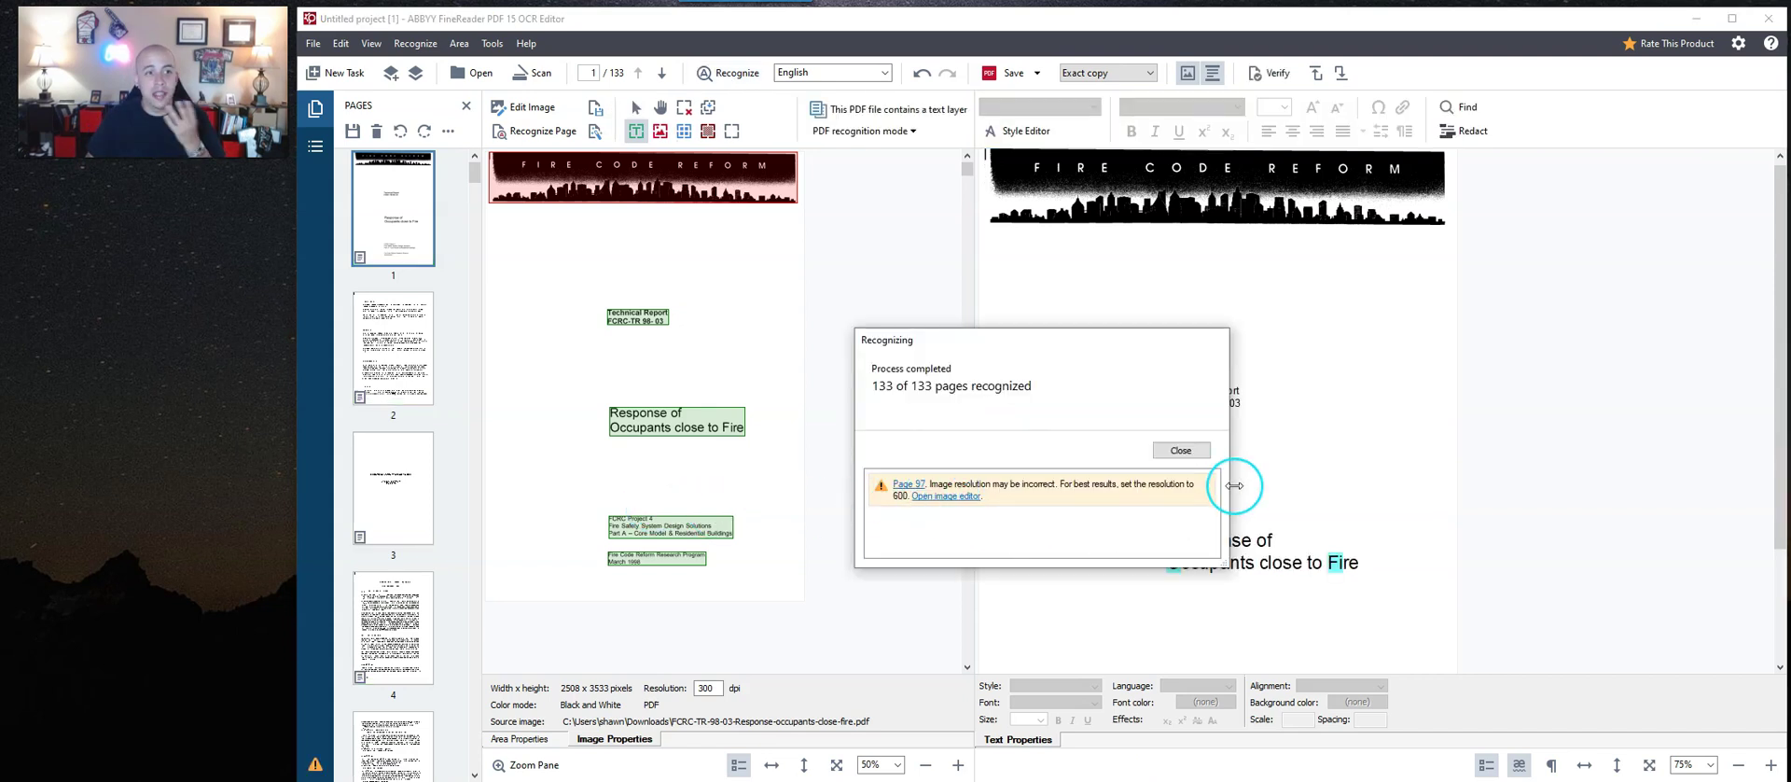
click(1182, 450)
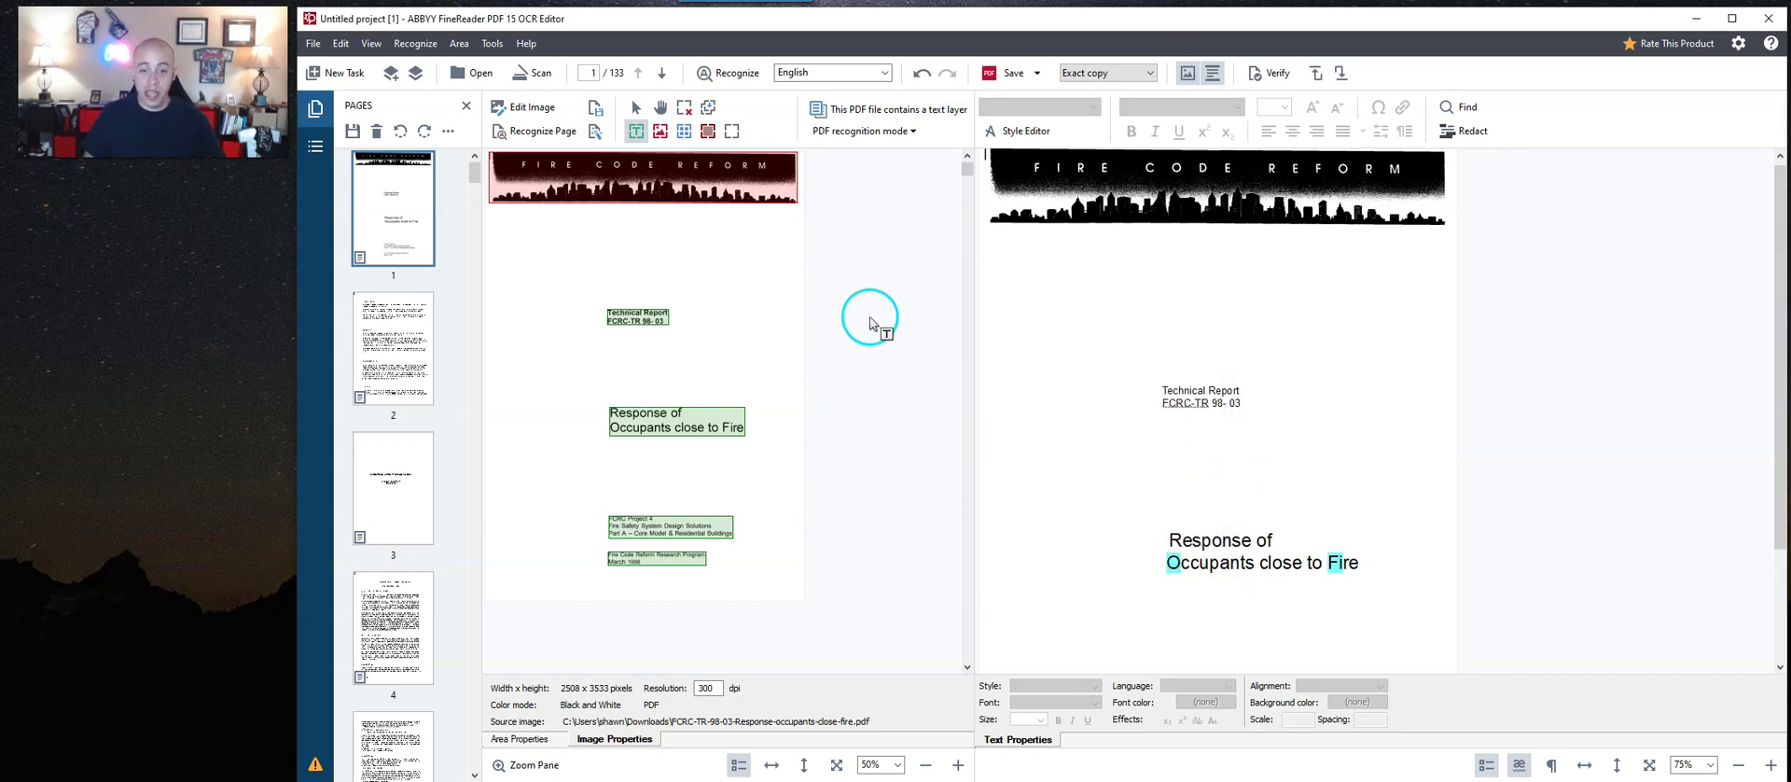
scroll(807, 510, up, 1)
scroll(802, 508, down, 1)
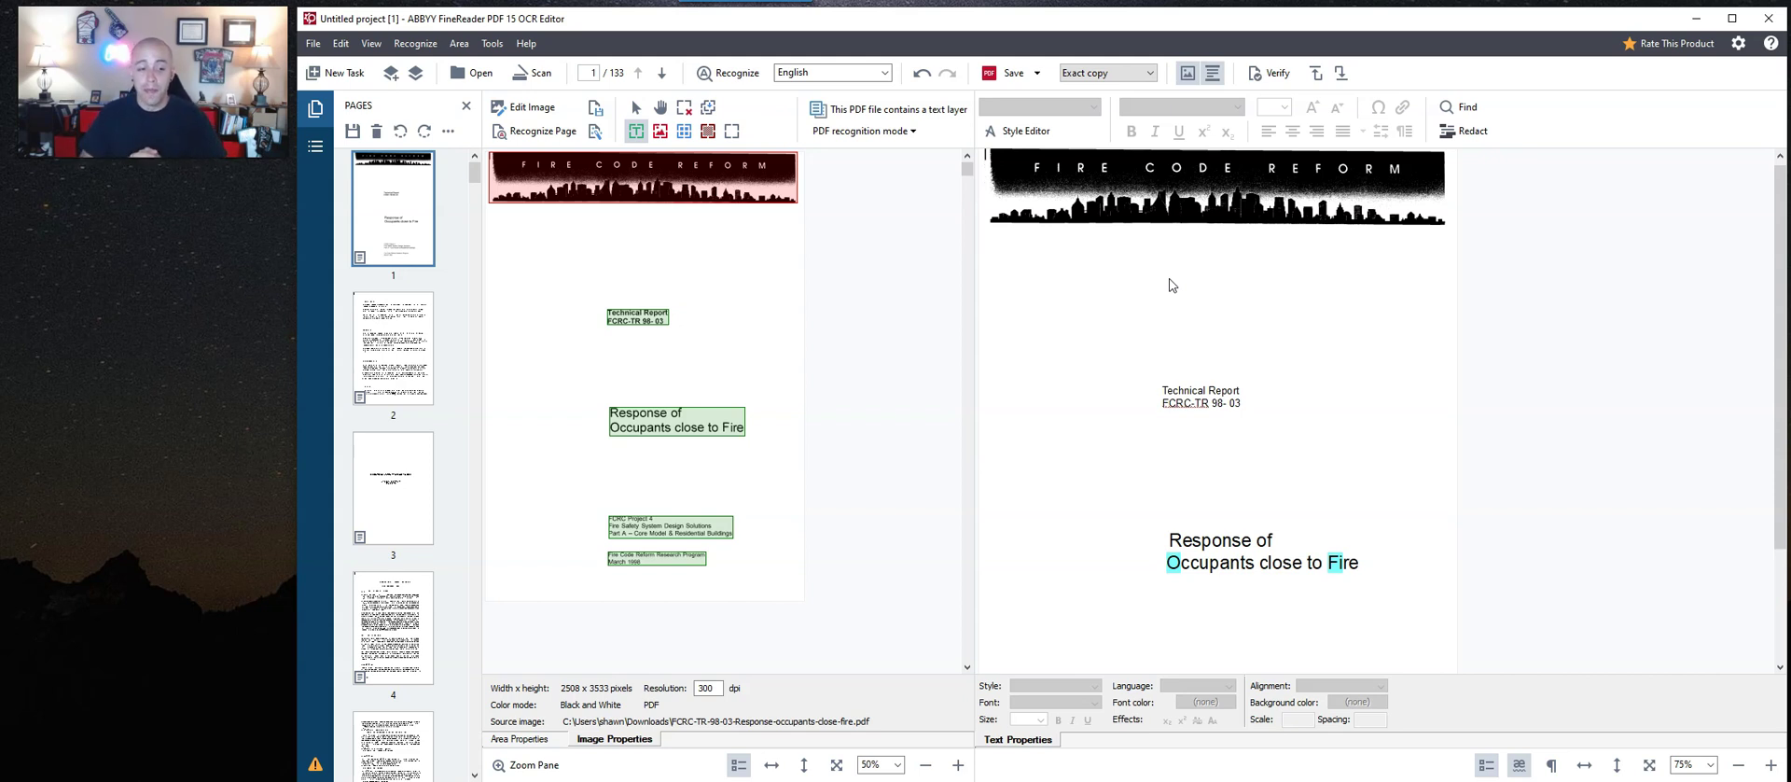
Delete the FIRE CODE REFORM banner picture area from page 1.
click(732, 175)
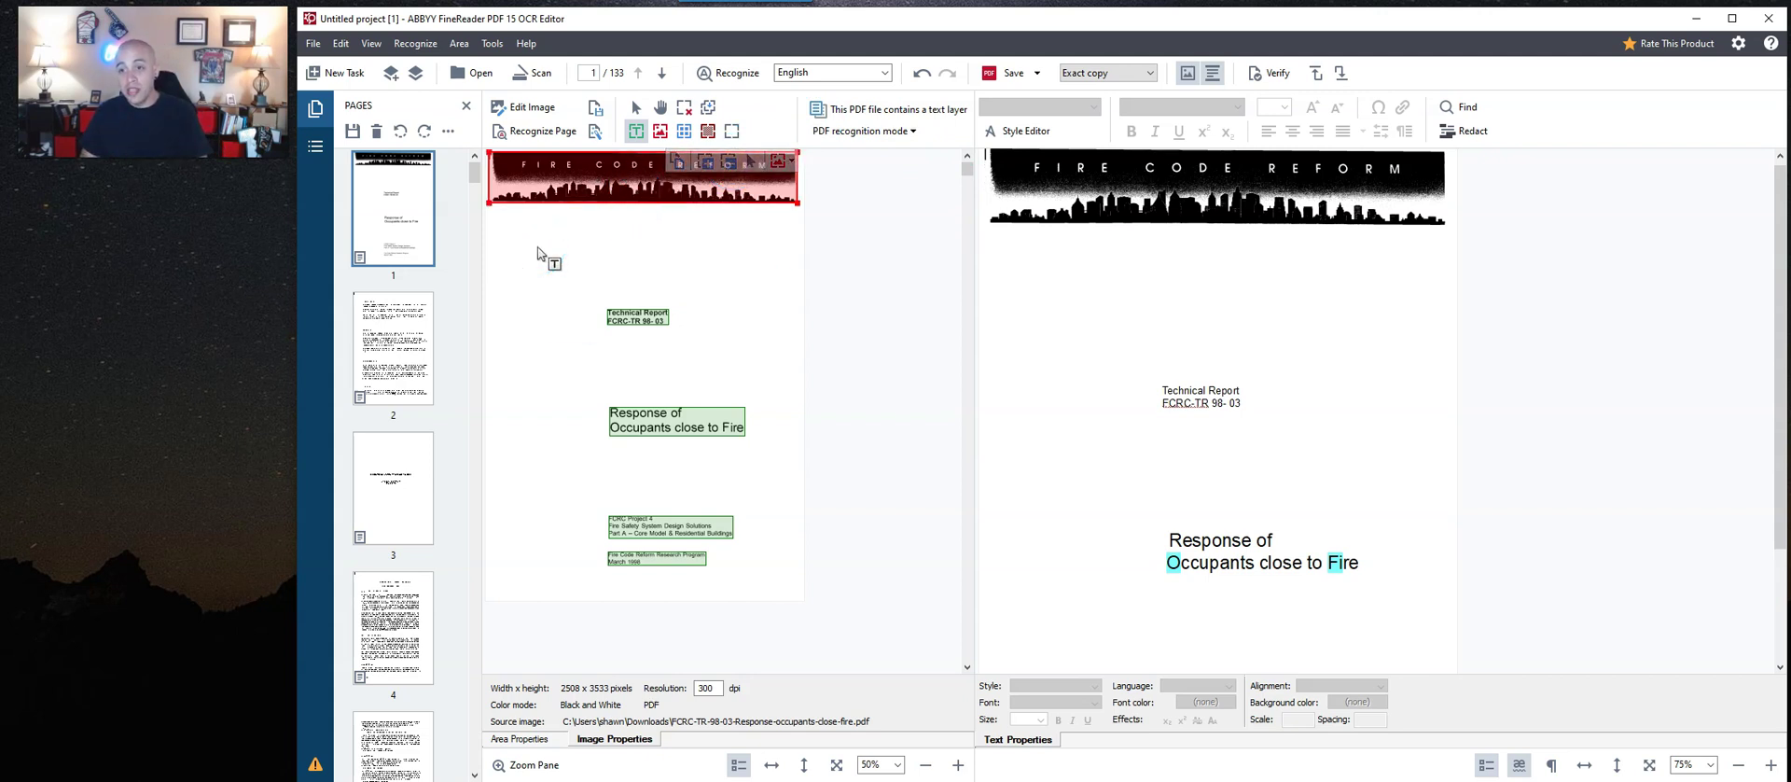
key(Delete)
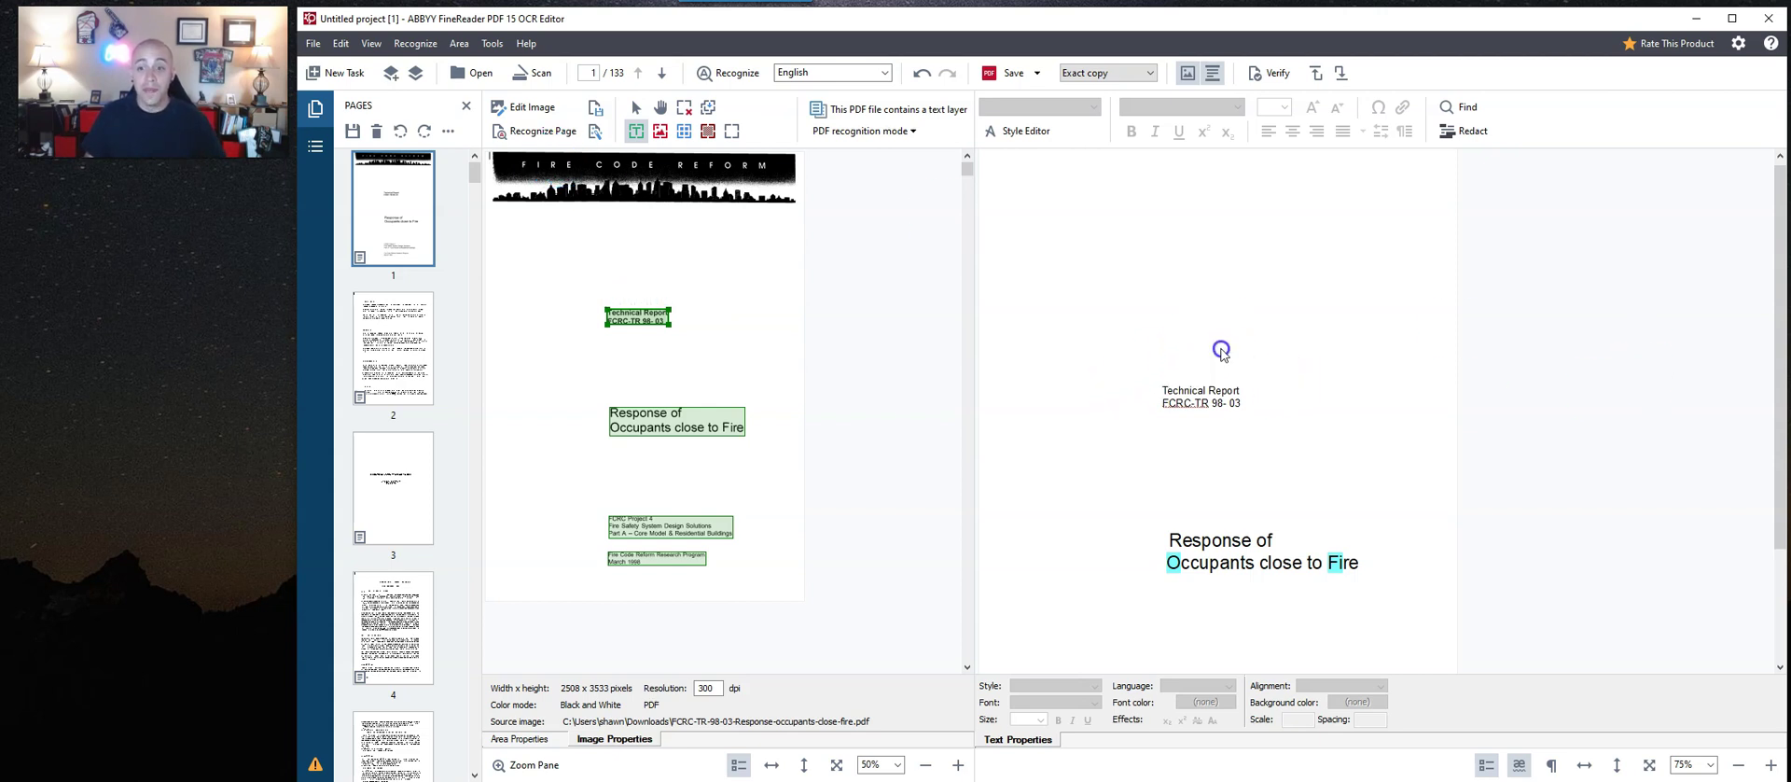
scroll(1184, 196, down, 2)
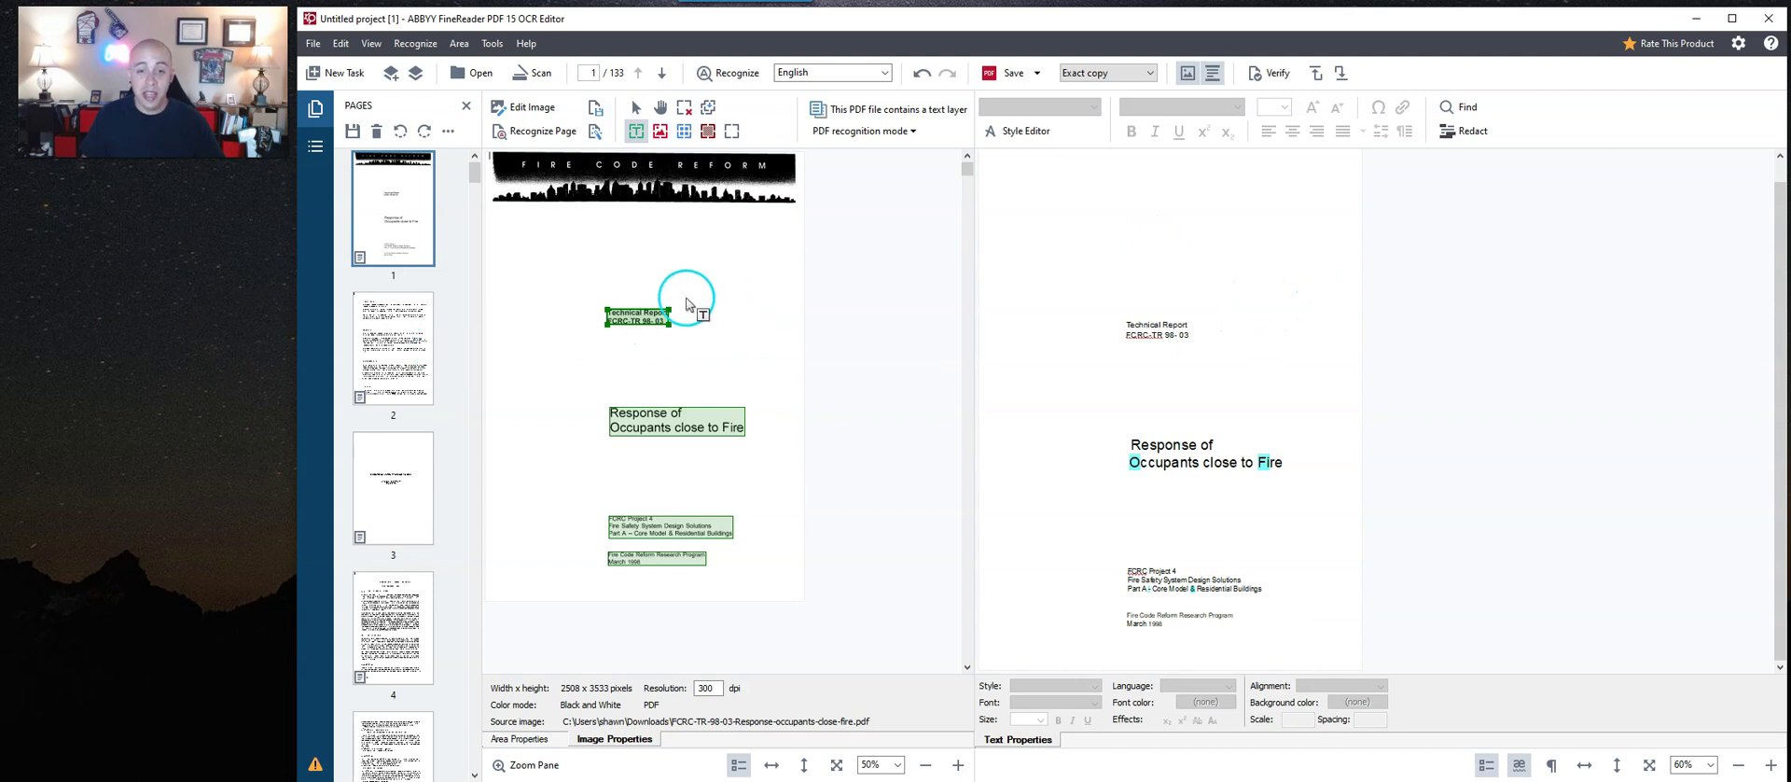
scroll(771, 322, up, 1)
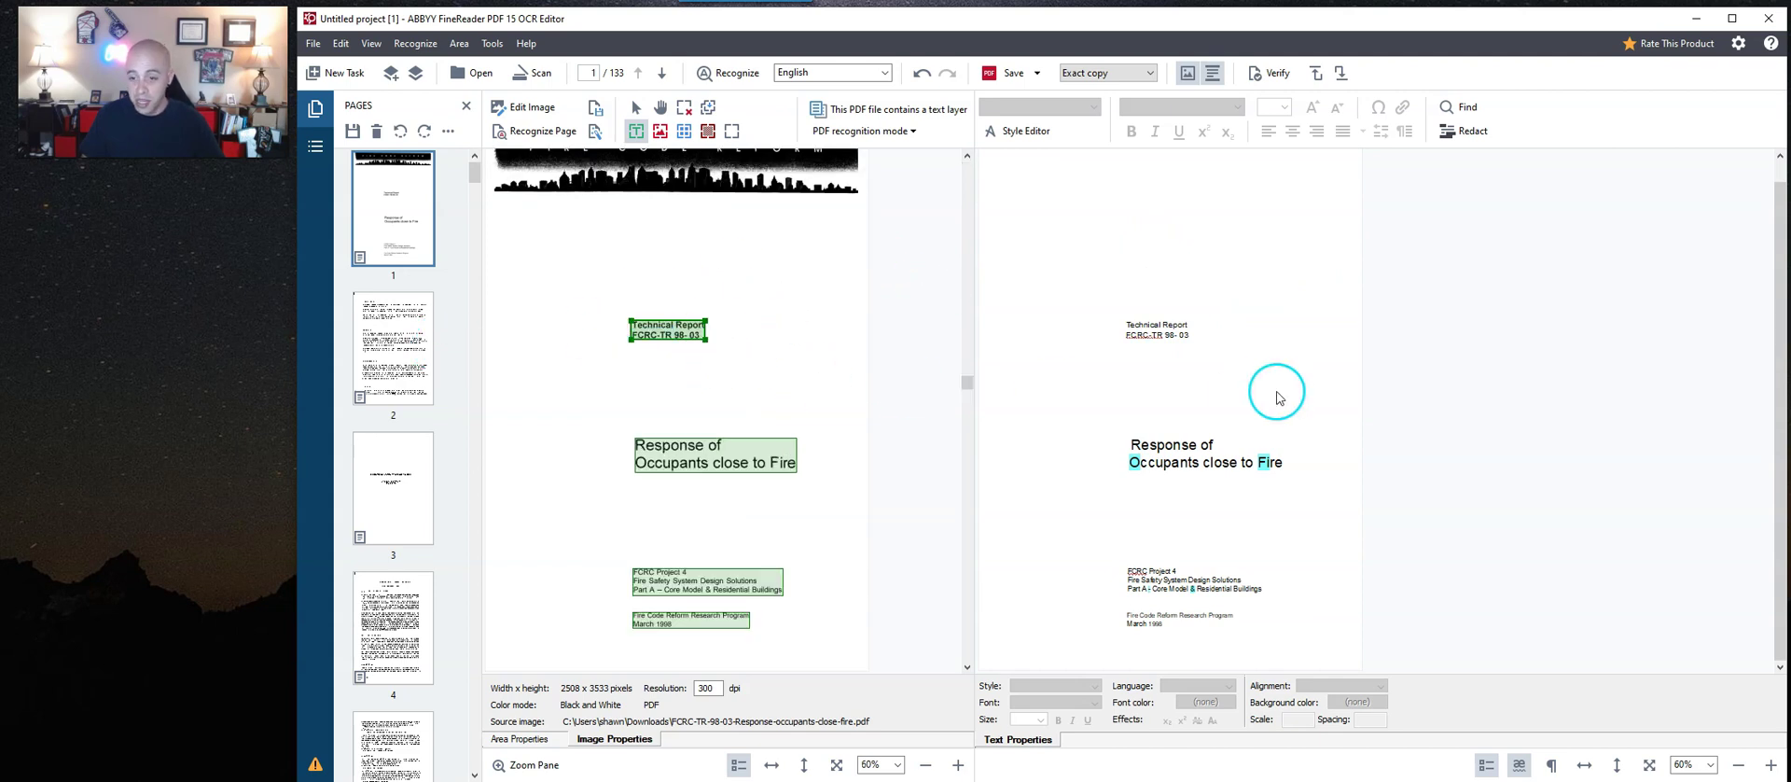
Review the recognized text of pages 2, 3 and 4.
click(416, 348)
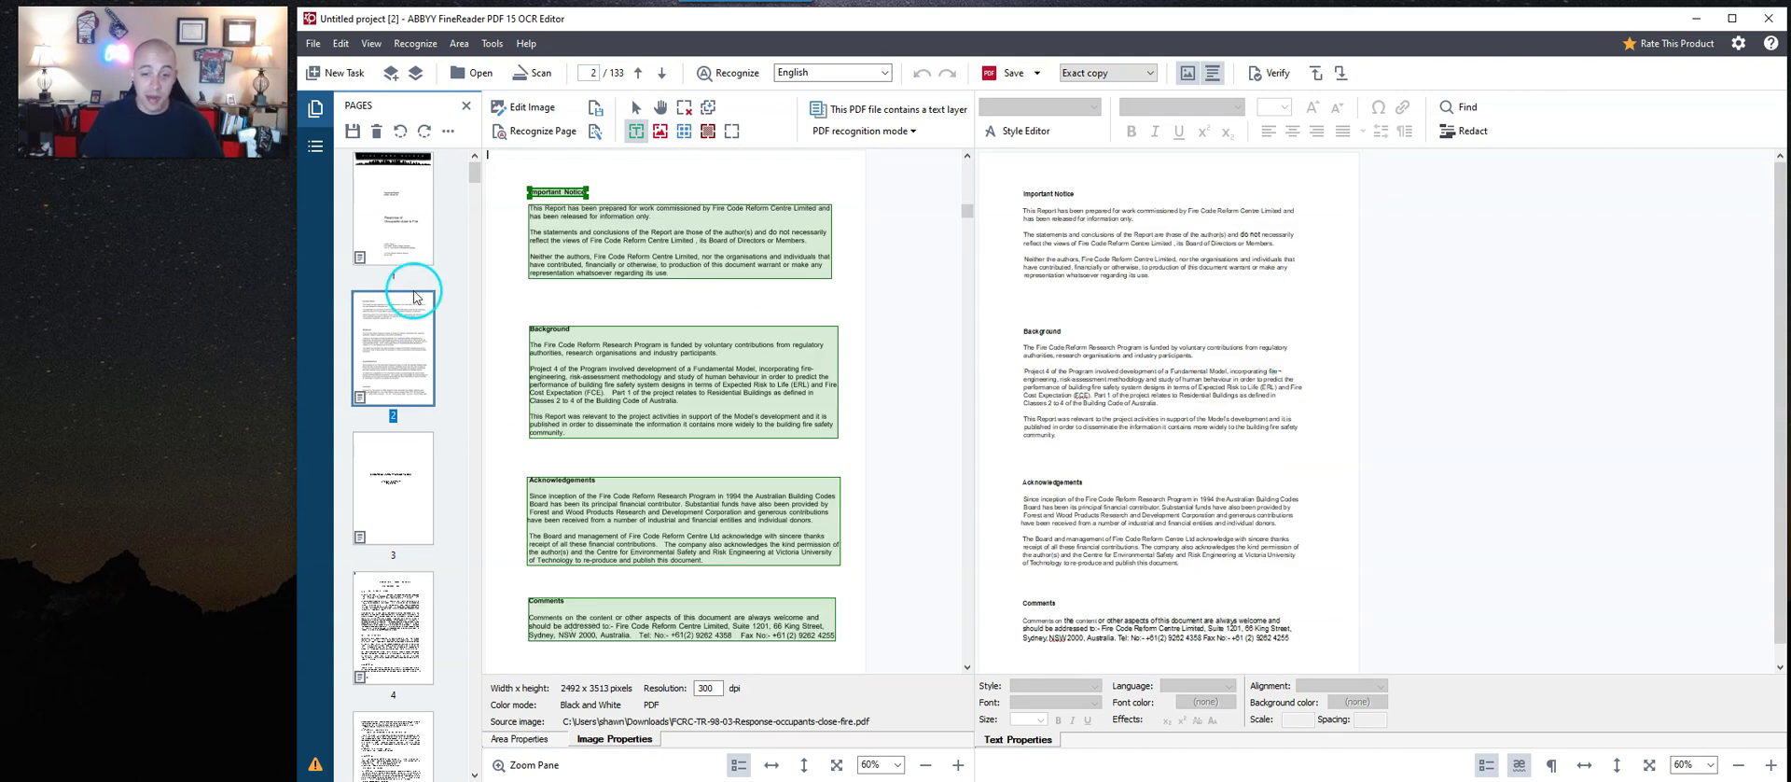
scroll(781, 360, down, 1)
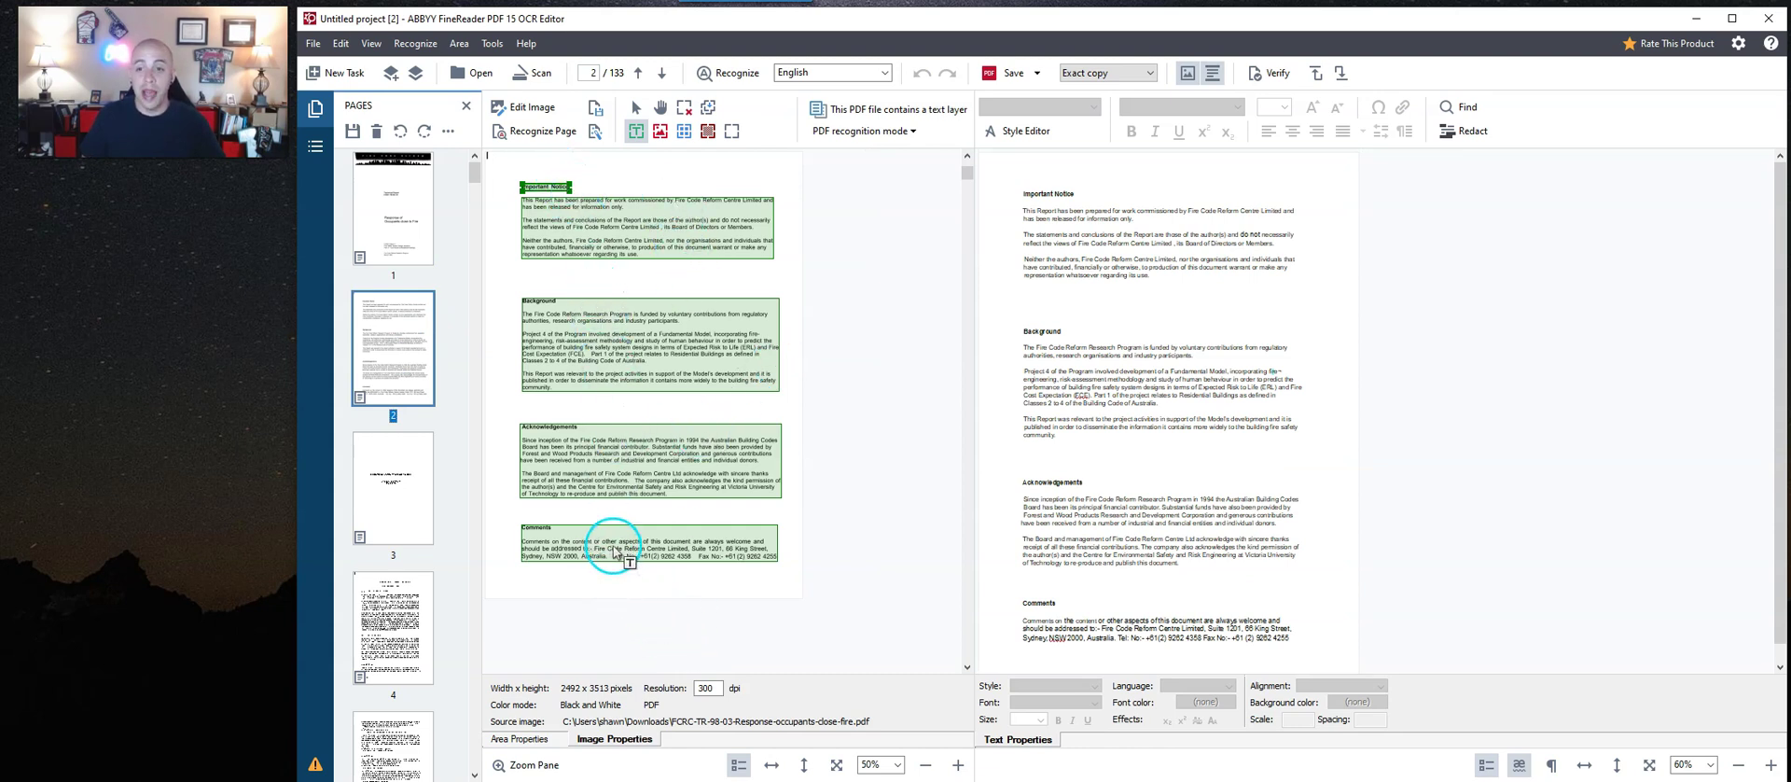
click(1108, 213)
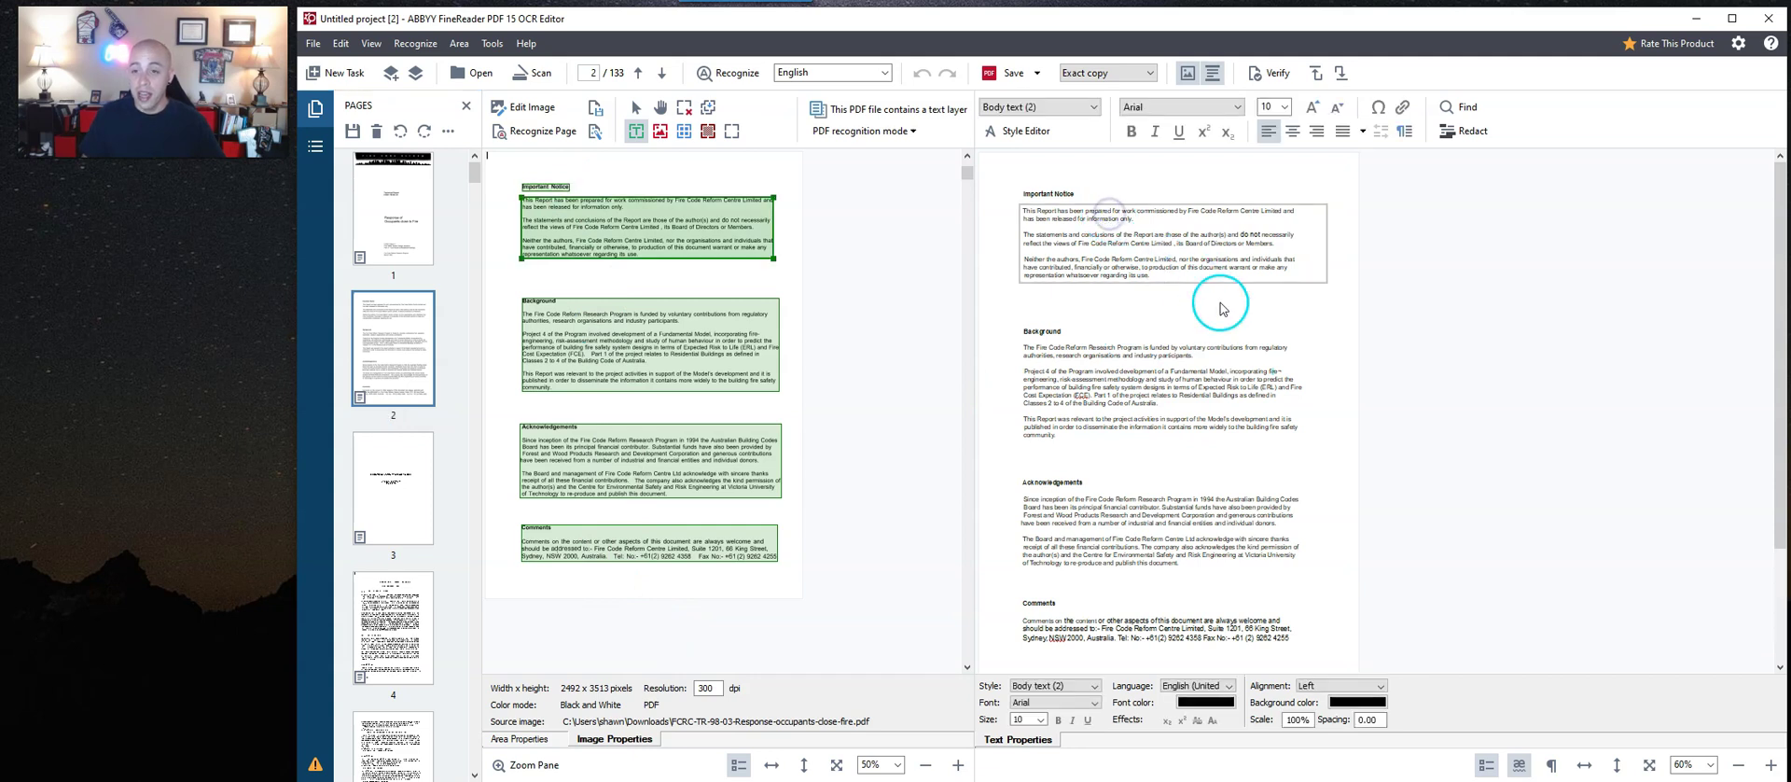
scroll(1218, 301, up, 1)
scroll(1194, 364, down, 2)
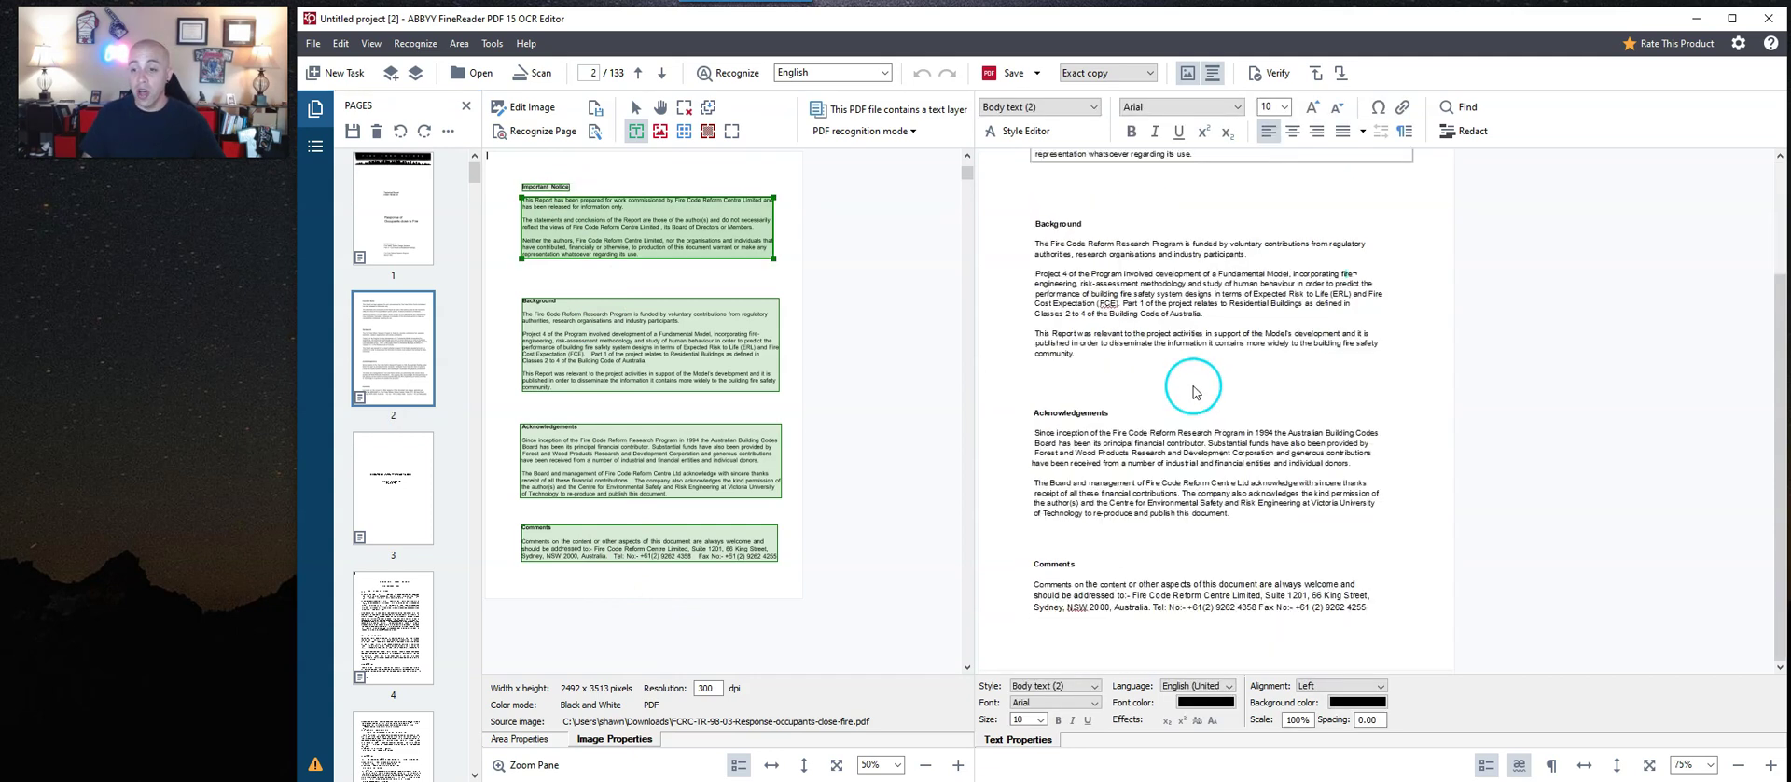
click(393, 480)
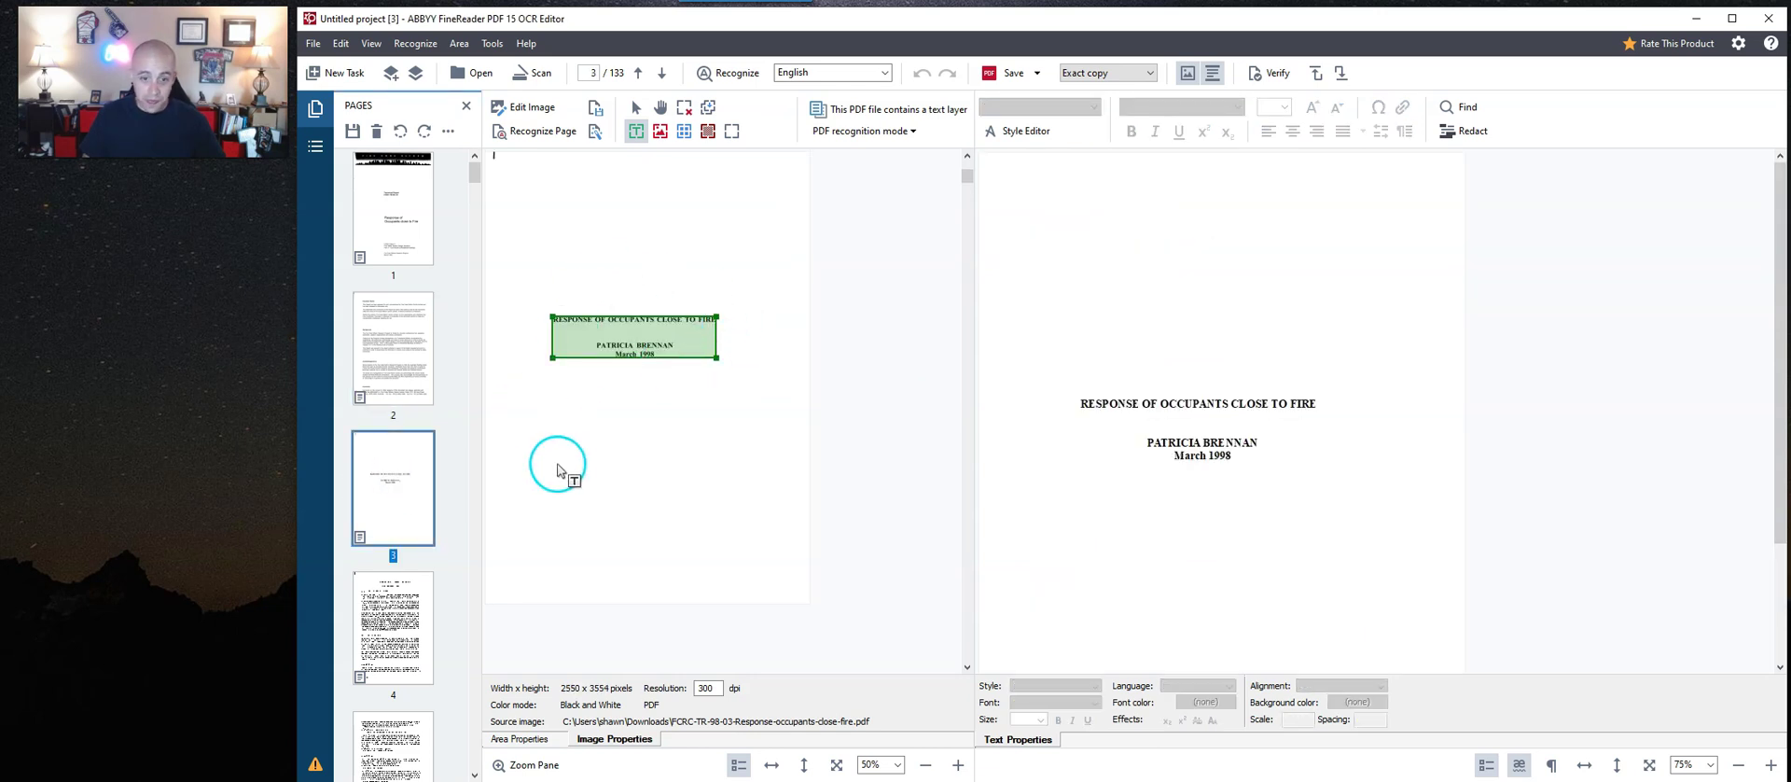
click(386, 629)
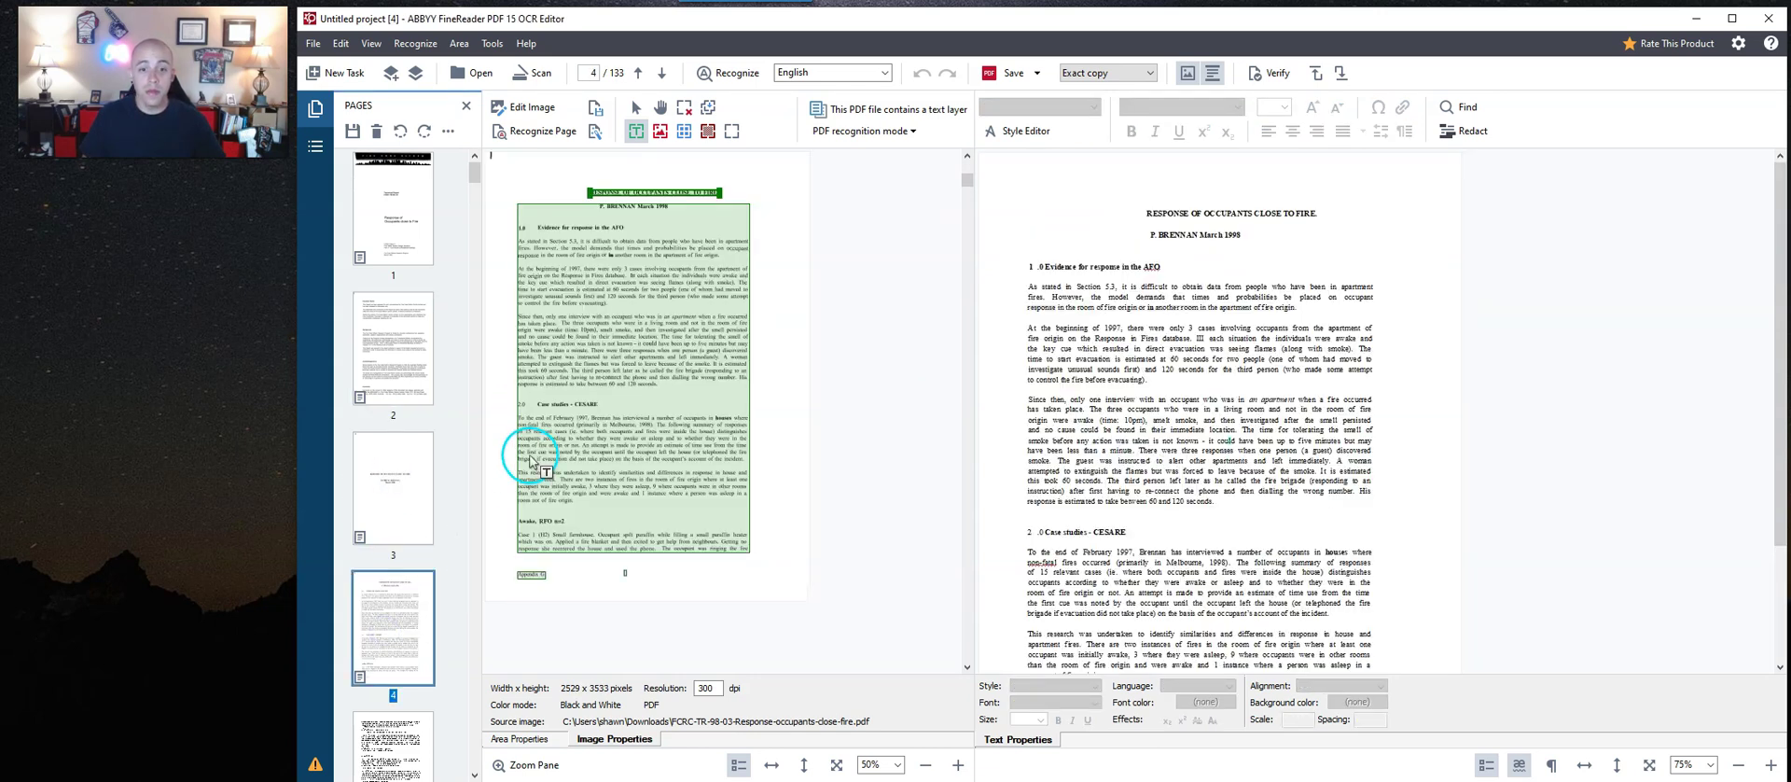
click(527, 573)
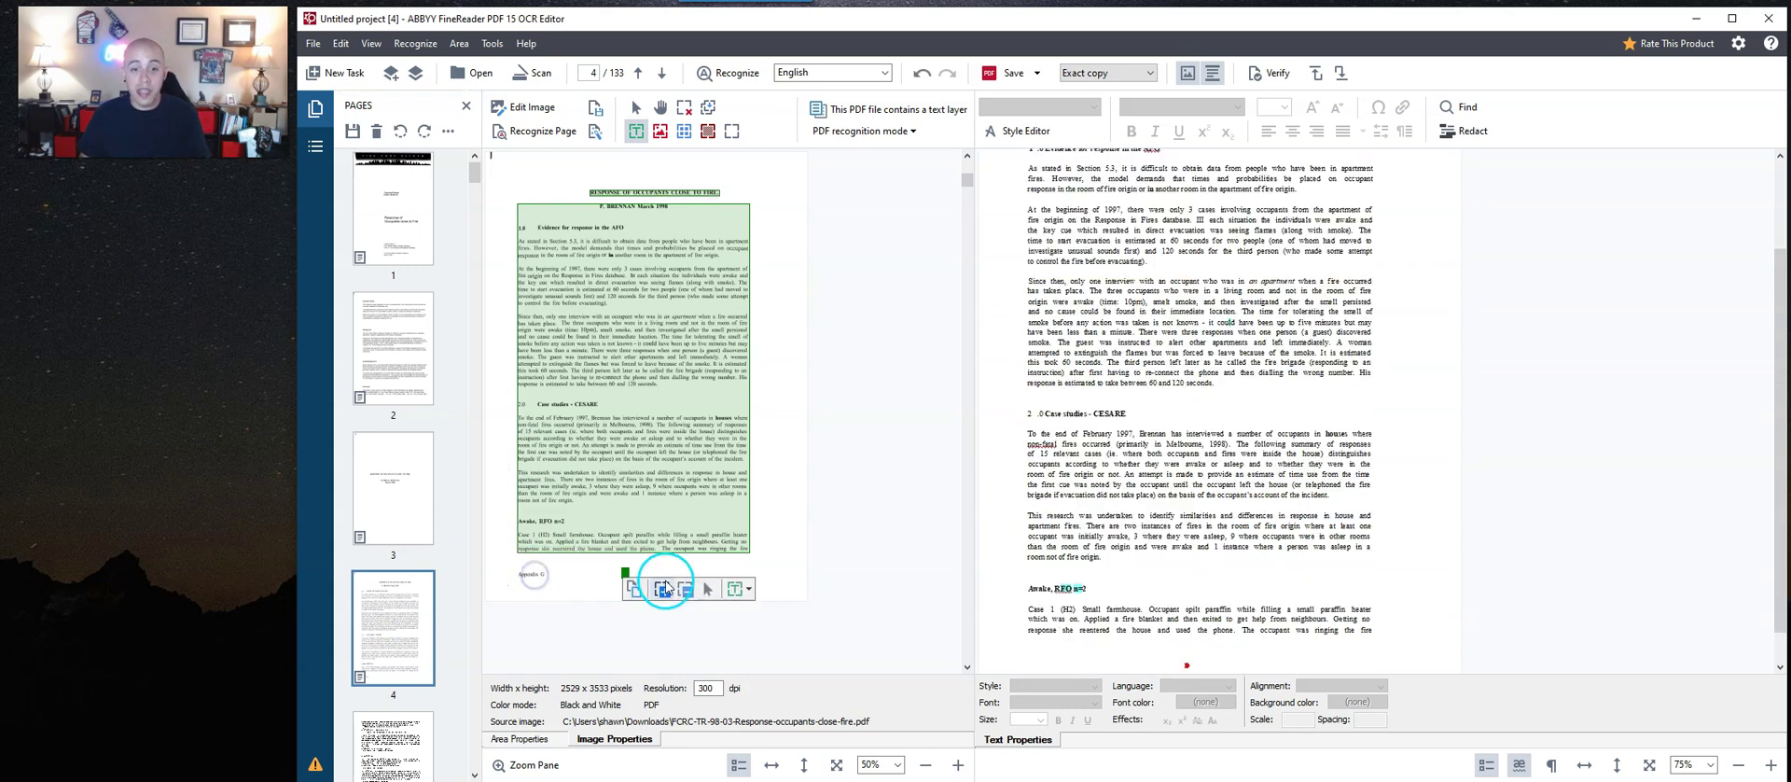
click(643, 546)
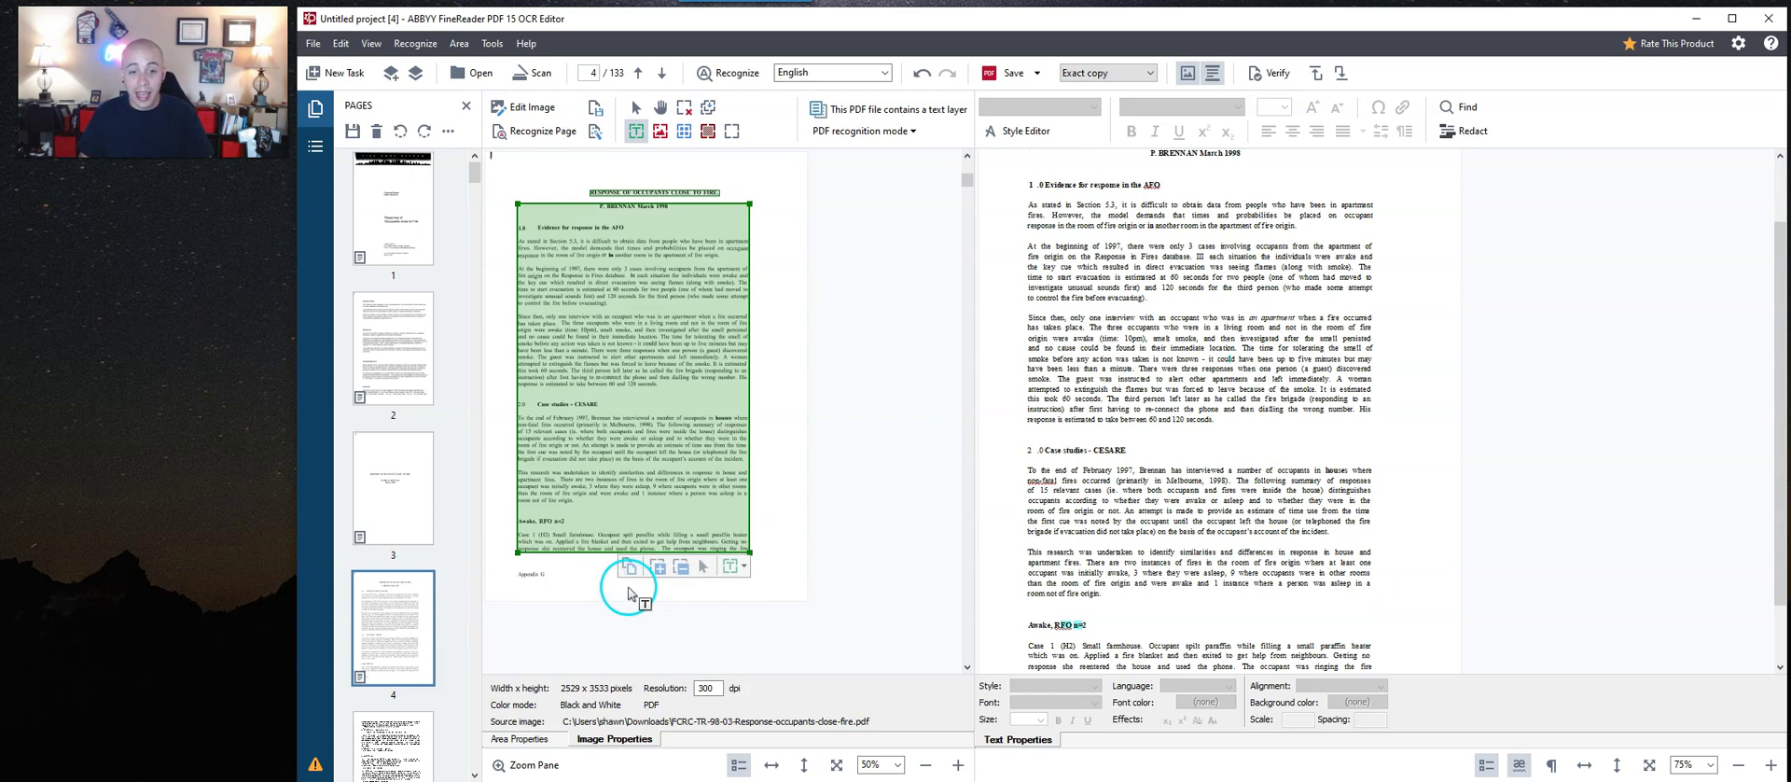
scroll(557, 588, up, 1)
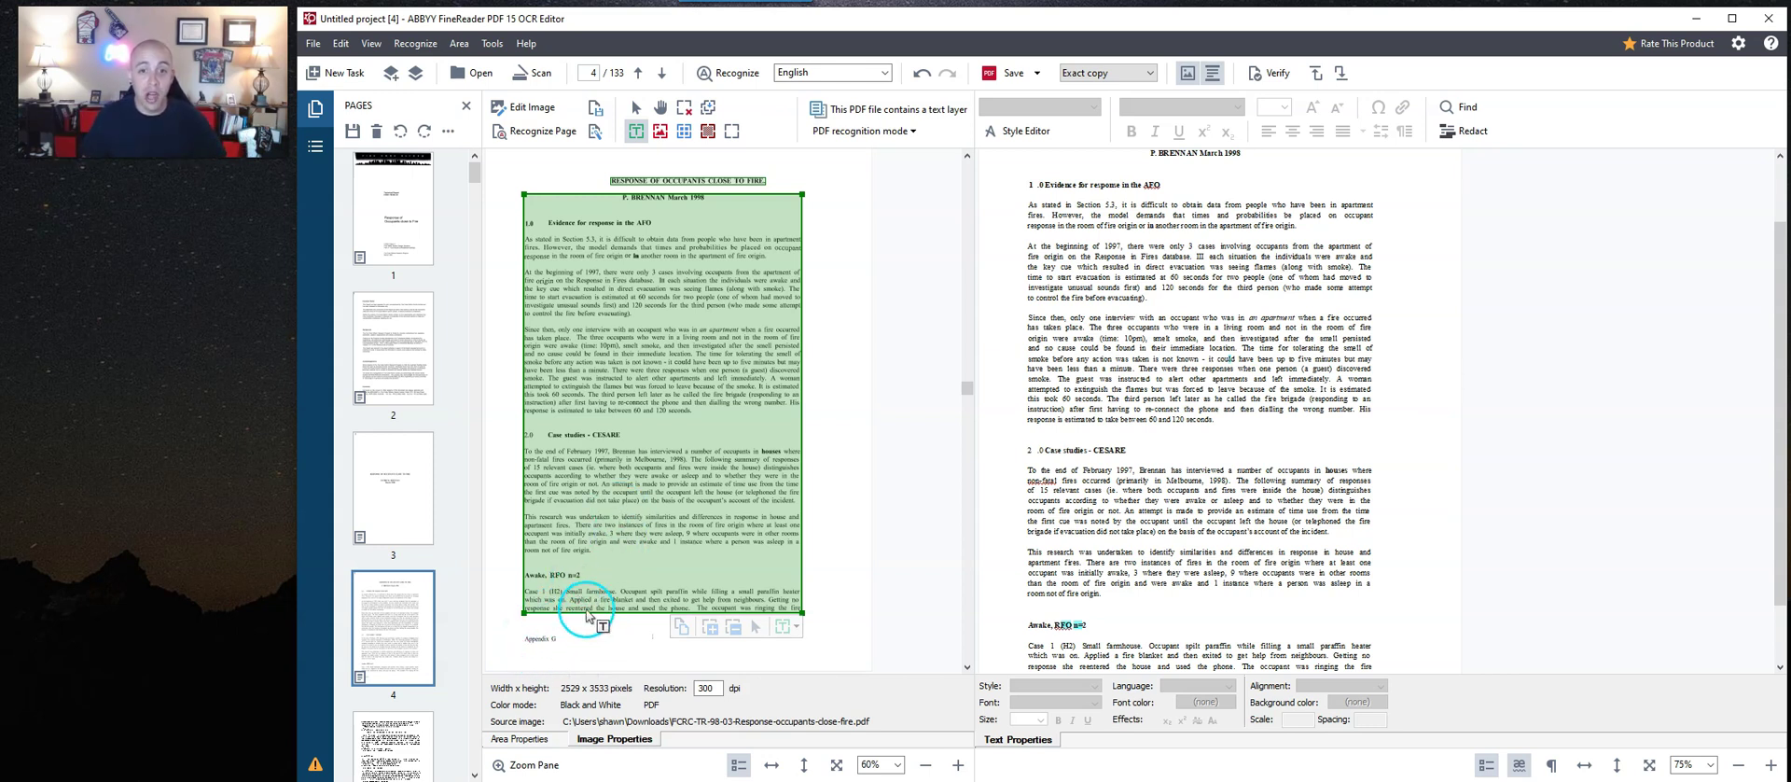
scroll(1314, 296, down, 2)
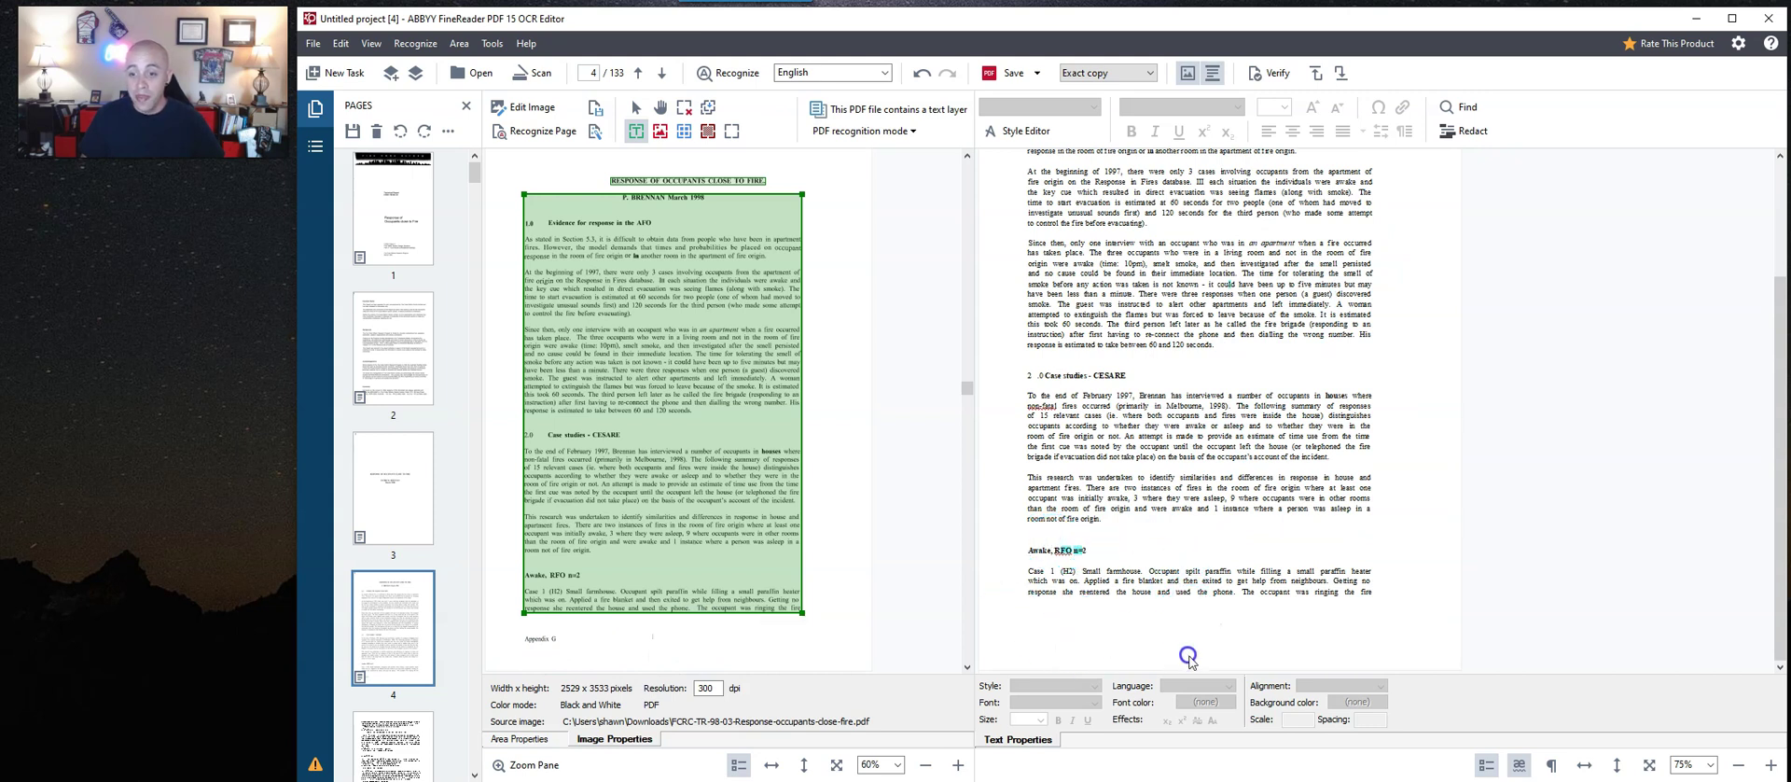
click(1060, 595)
scroll(1120, 553, up, 3)
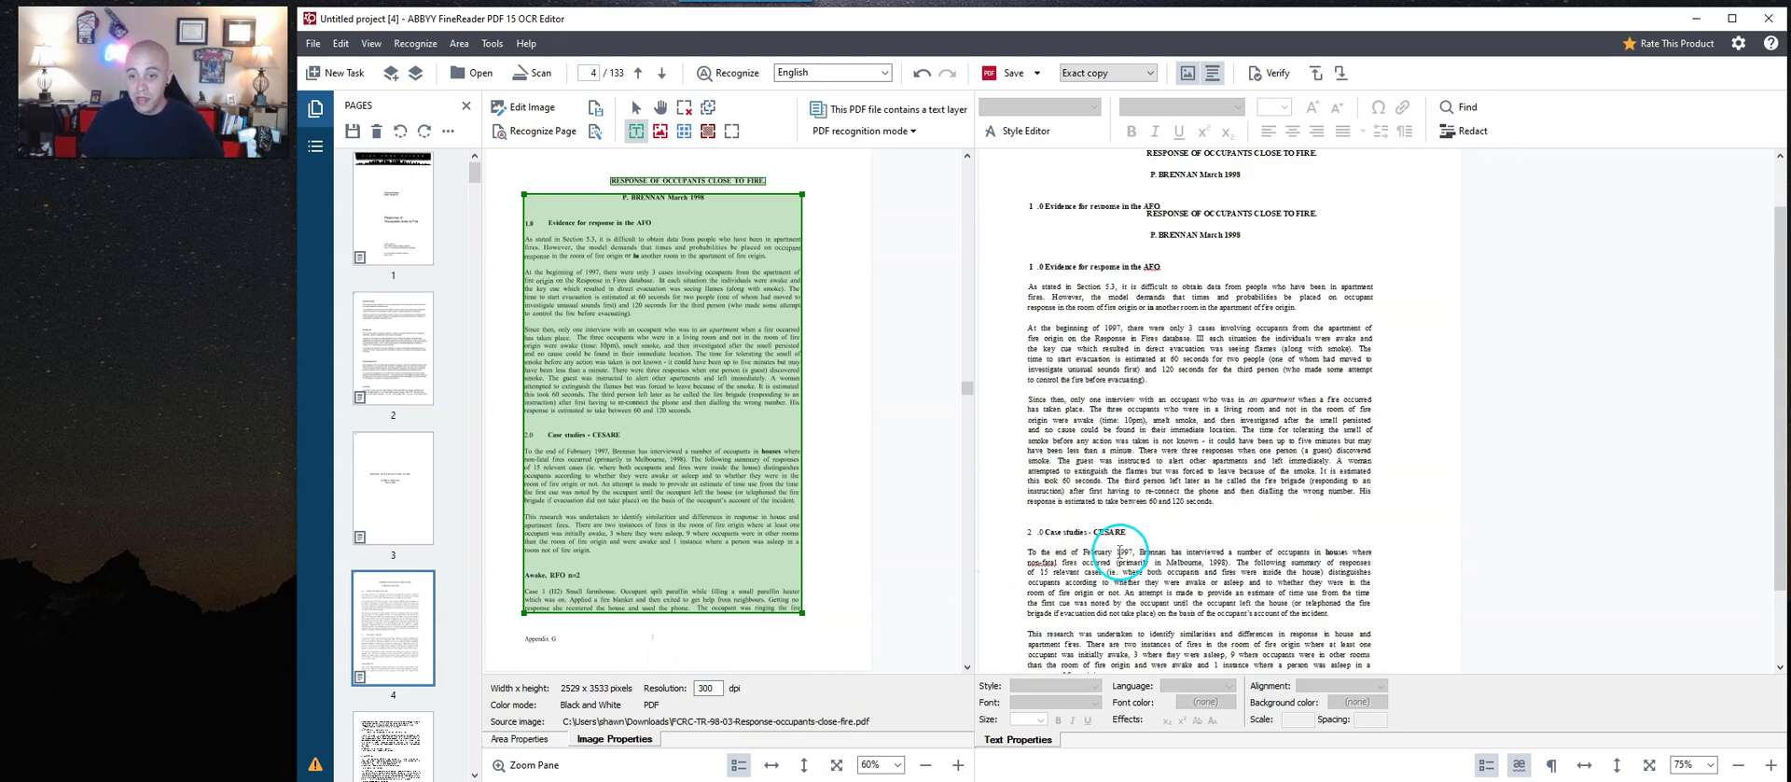
scroll(391, 448, down, 4)
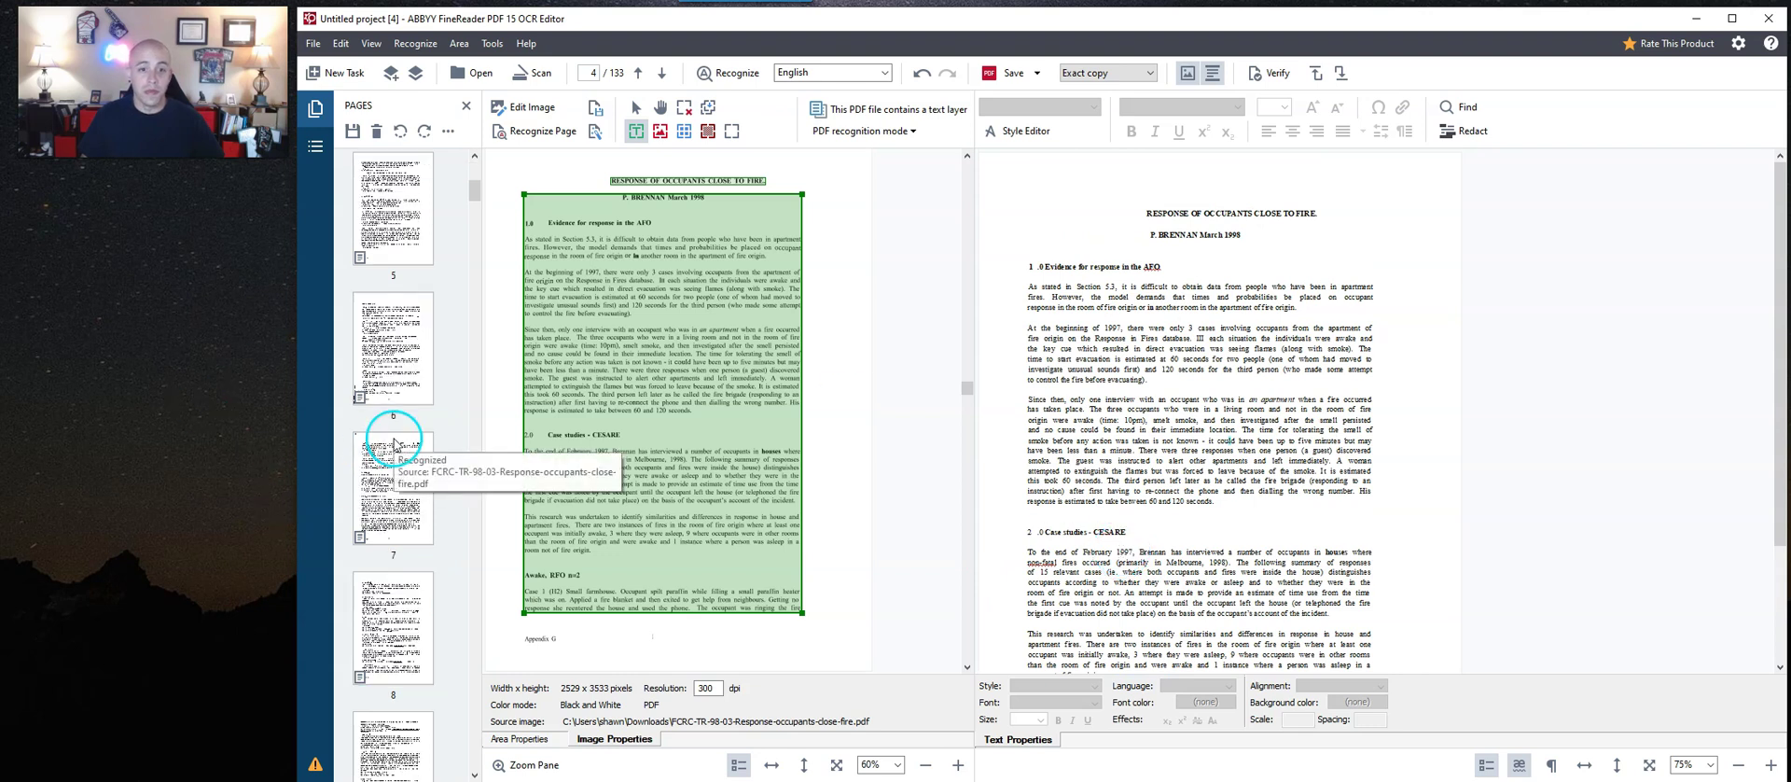
On page 5, overwrite the text after Case 2 (H19) and the following passage with x's.
click(390, 232)
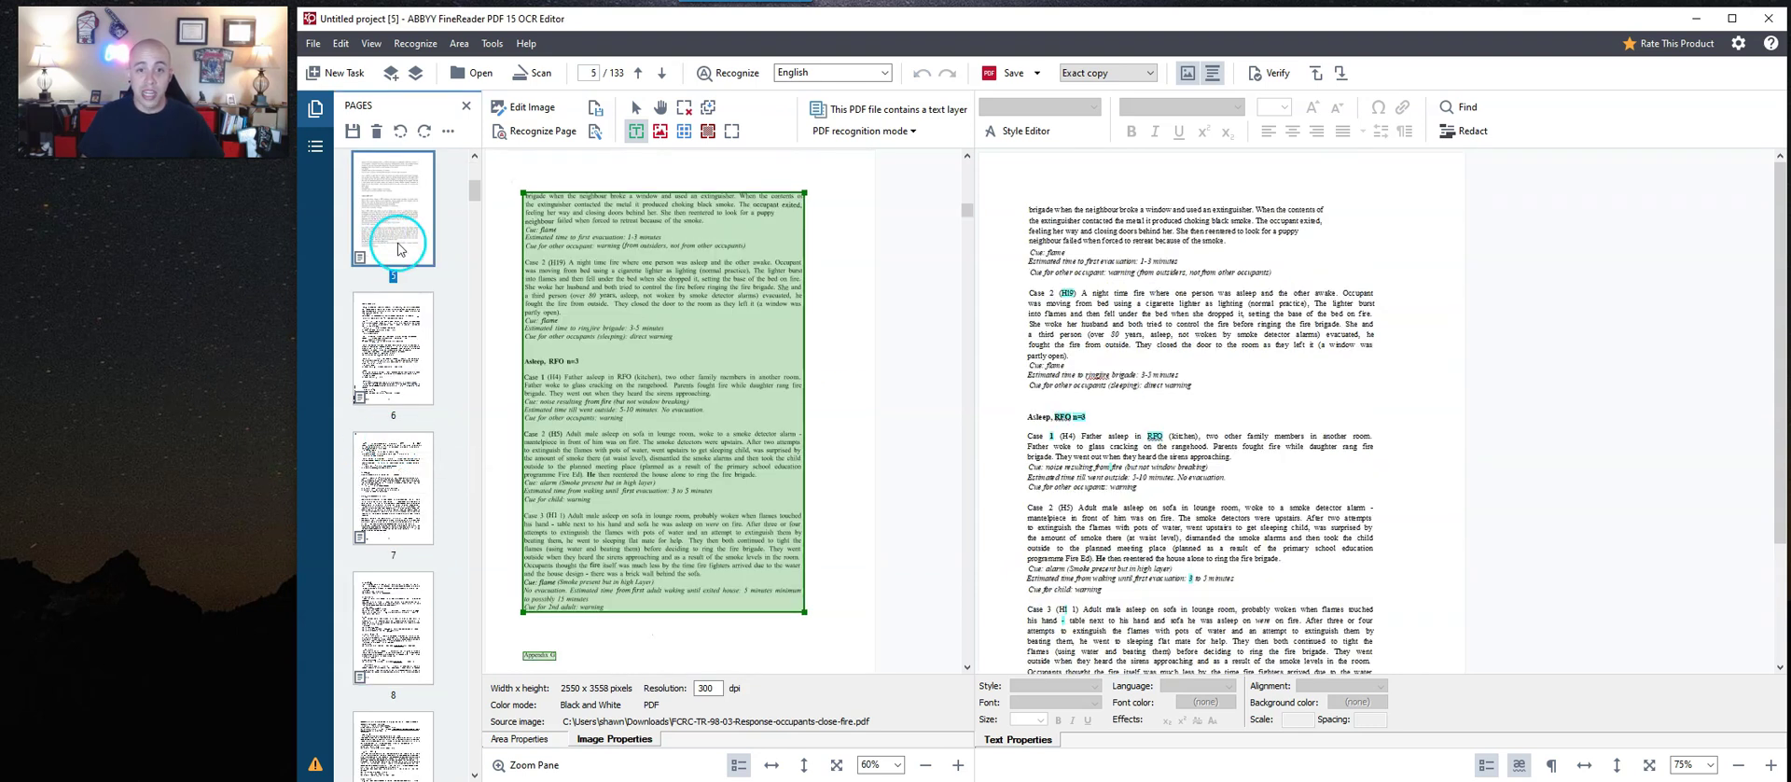
click(1101, 303)
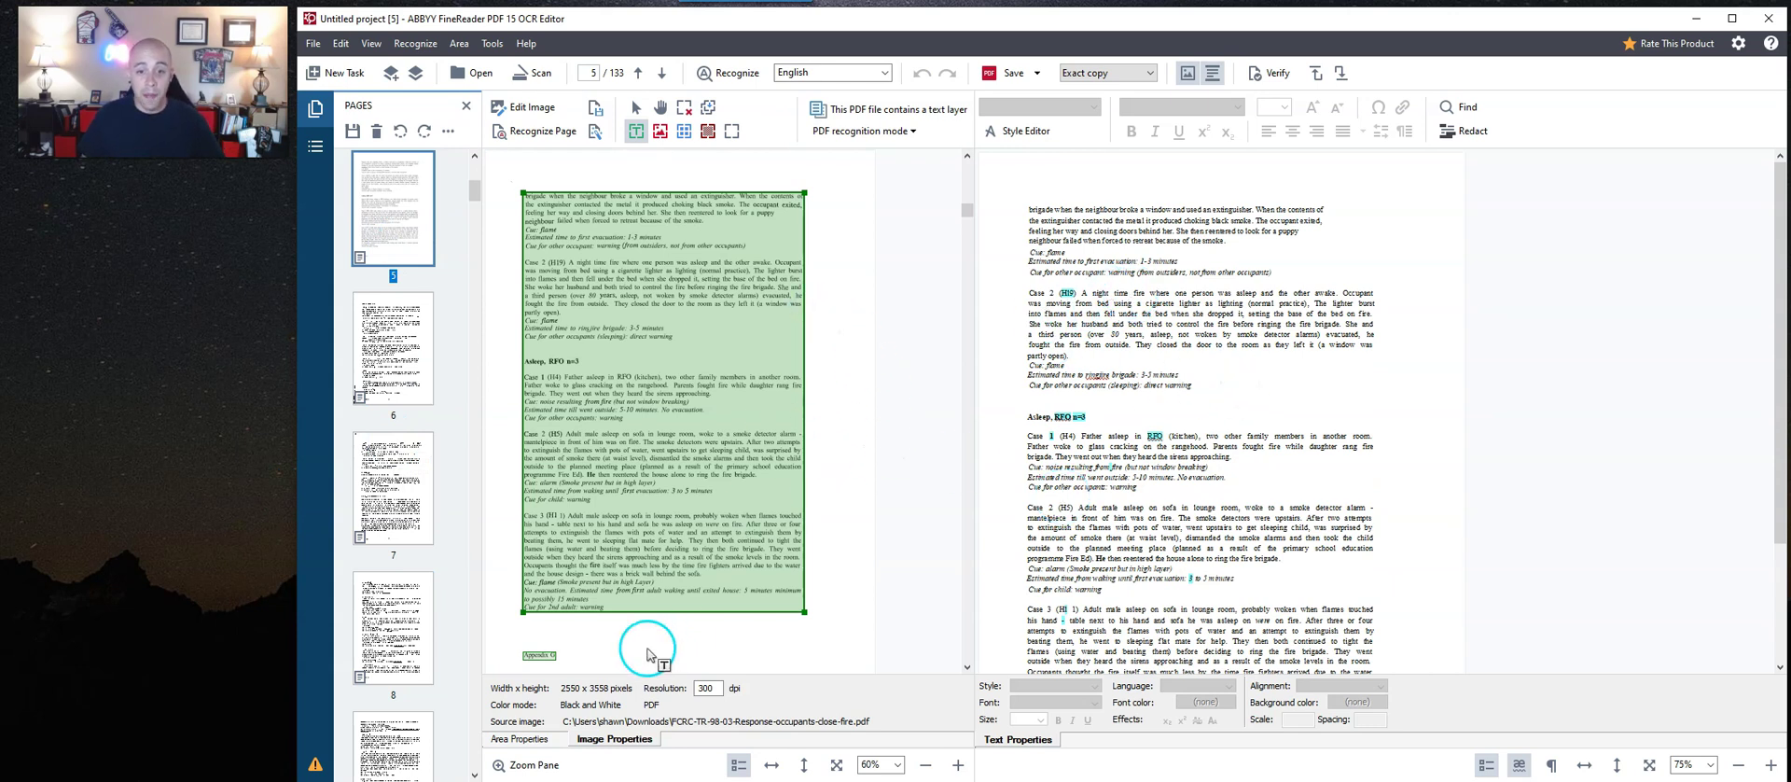
click(557, 656)
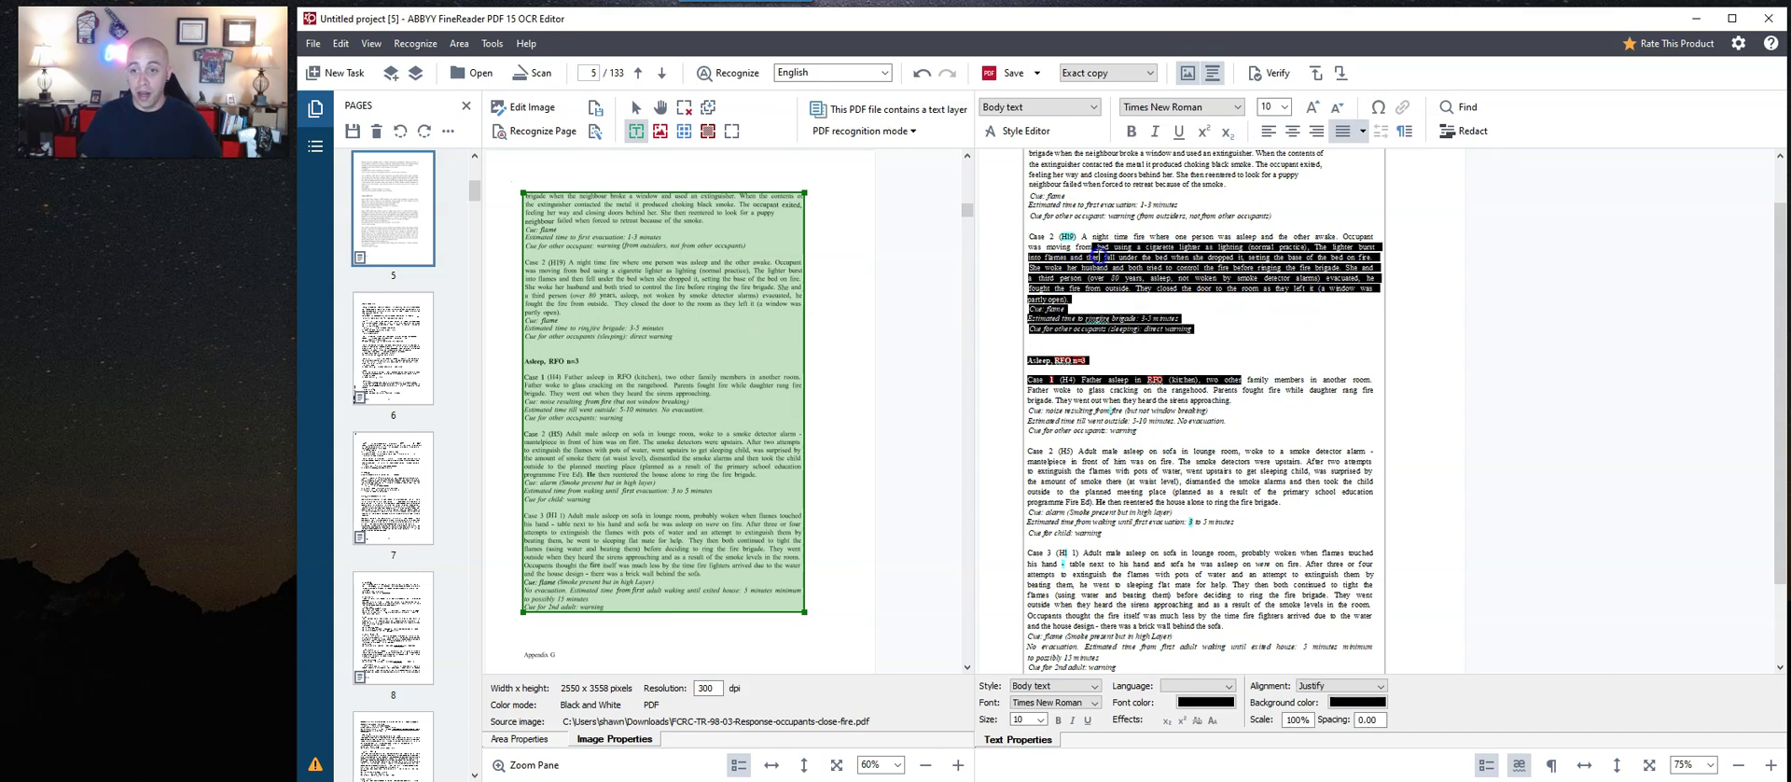
drag(1099, 256, 1082, 236)
text(xxxxxxxxxxxxxxxxxxxx family members in another room.)
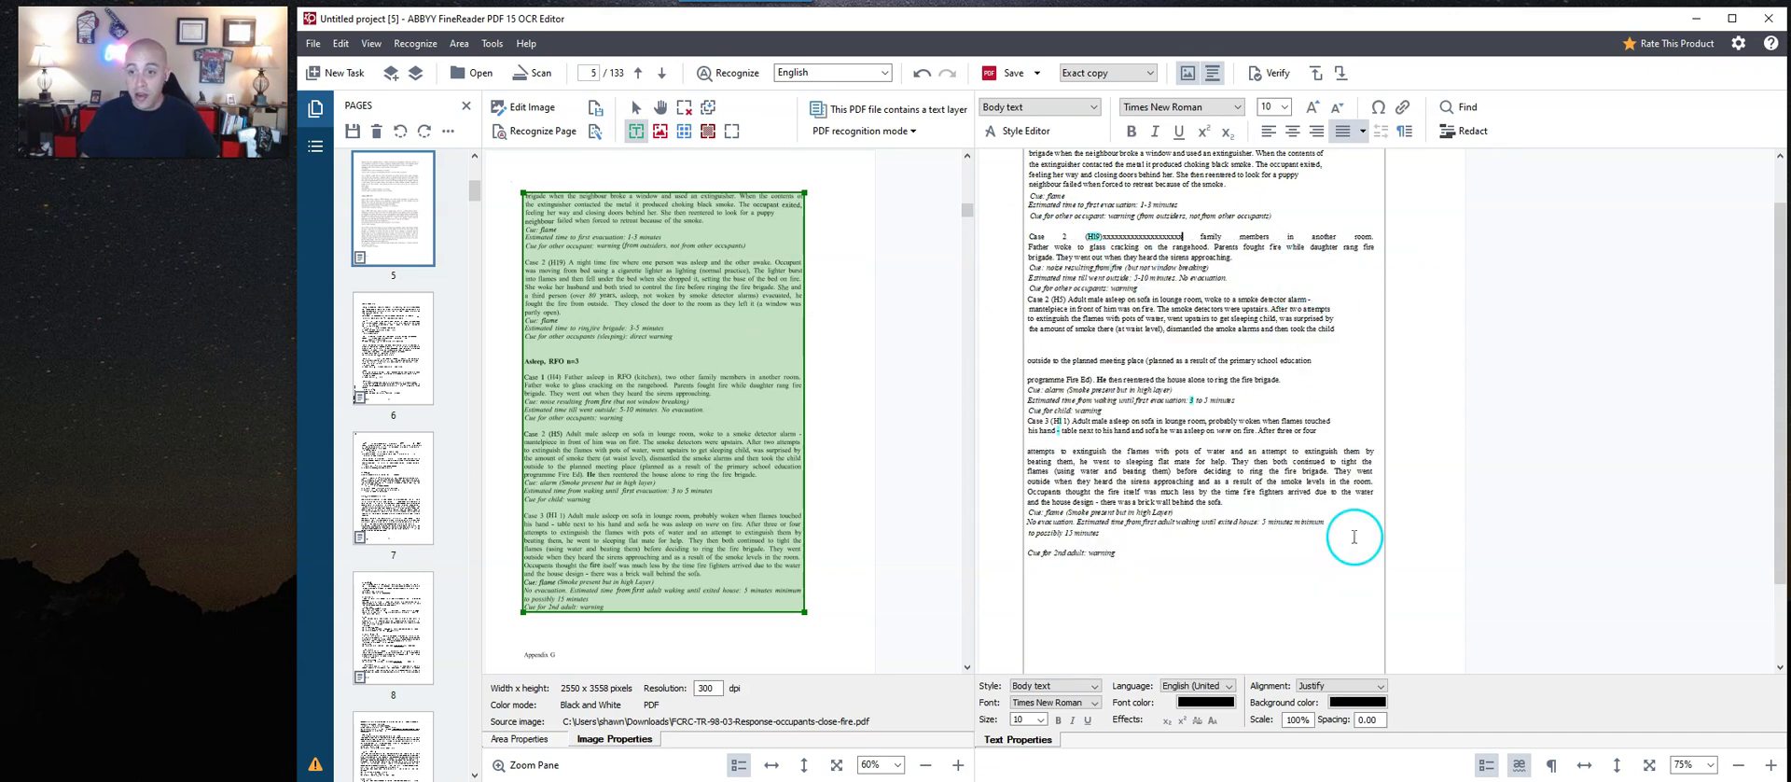
text(xxxxxxxxxxxxxxxxxxxxxxxxxxxxxxxxxxxxxxxx)
drag(1259, 515, 1074, 236)
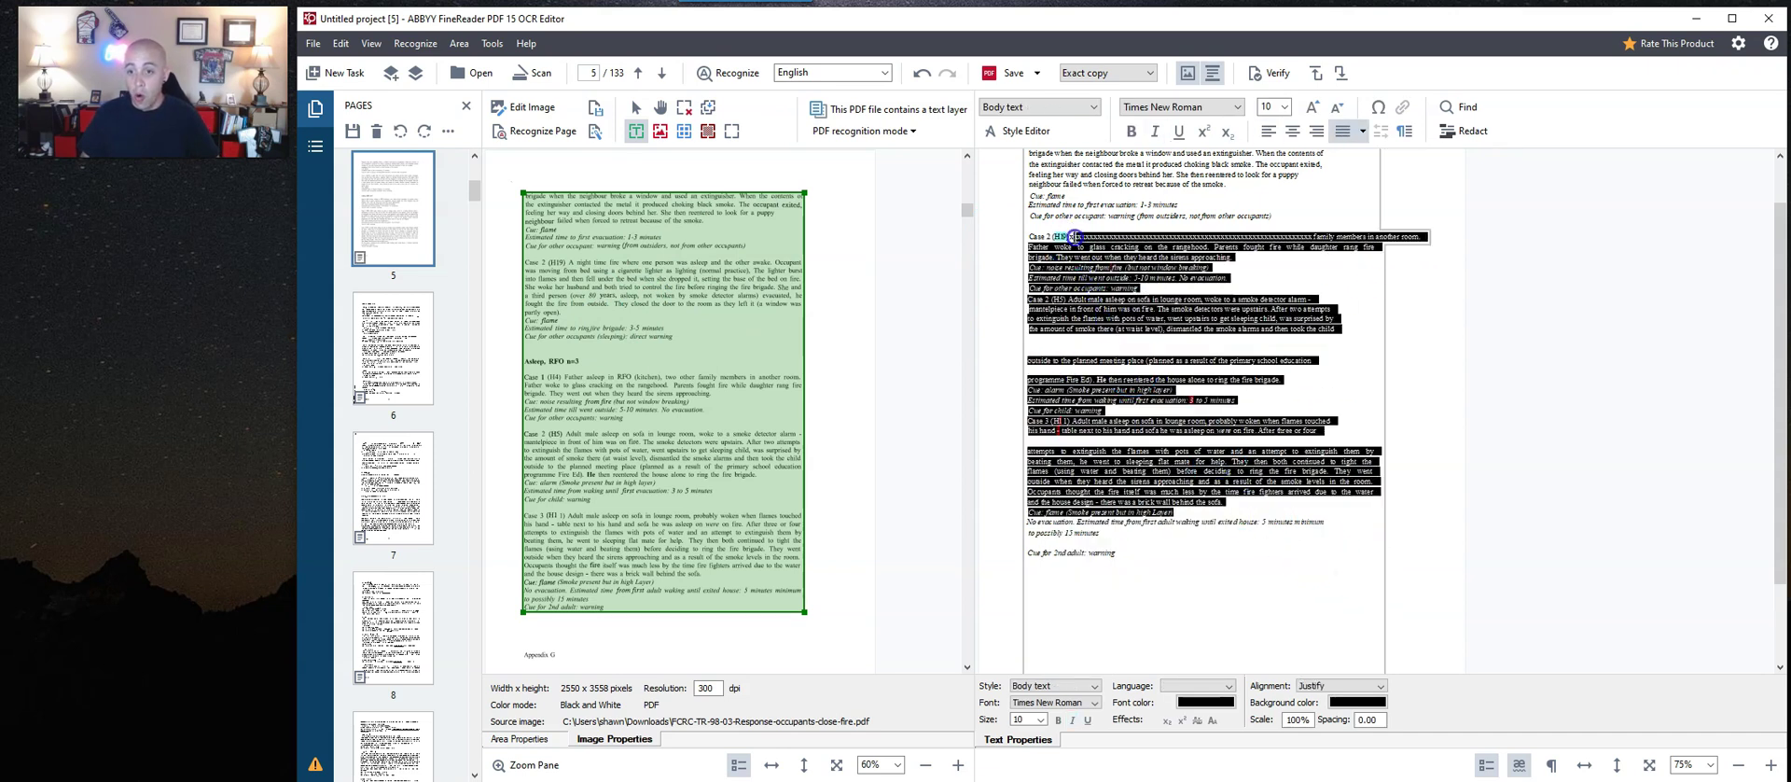
text(xxxxxxxxxxxxxxx)
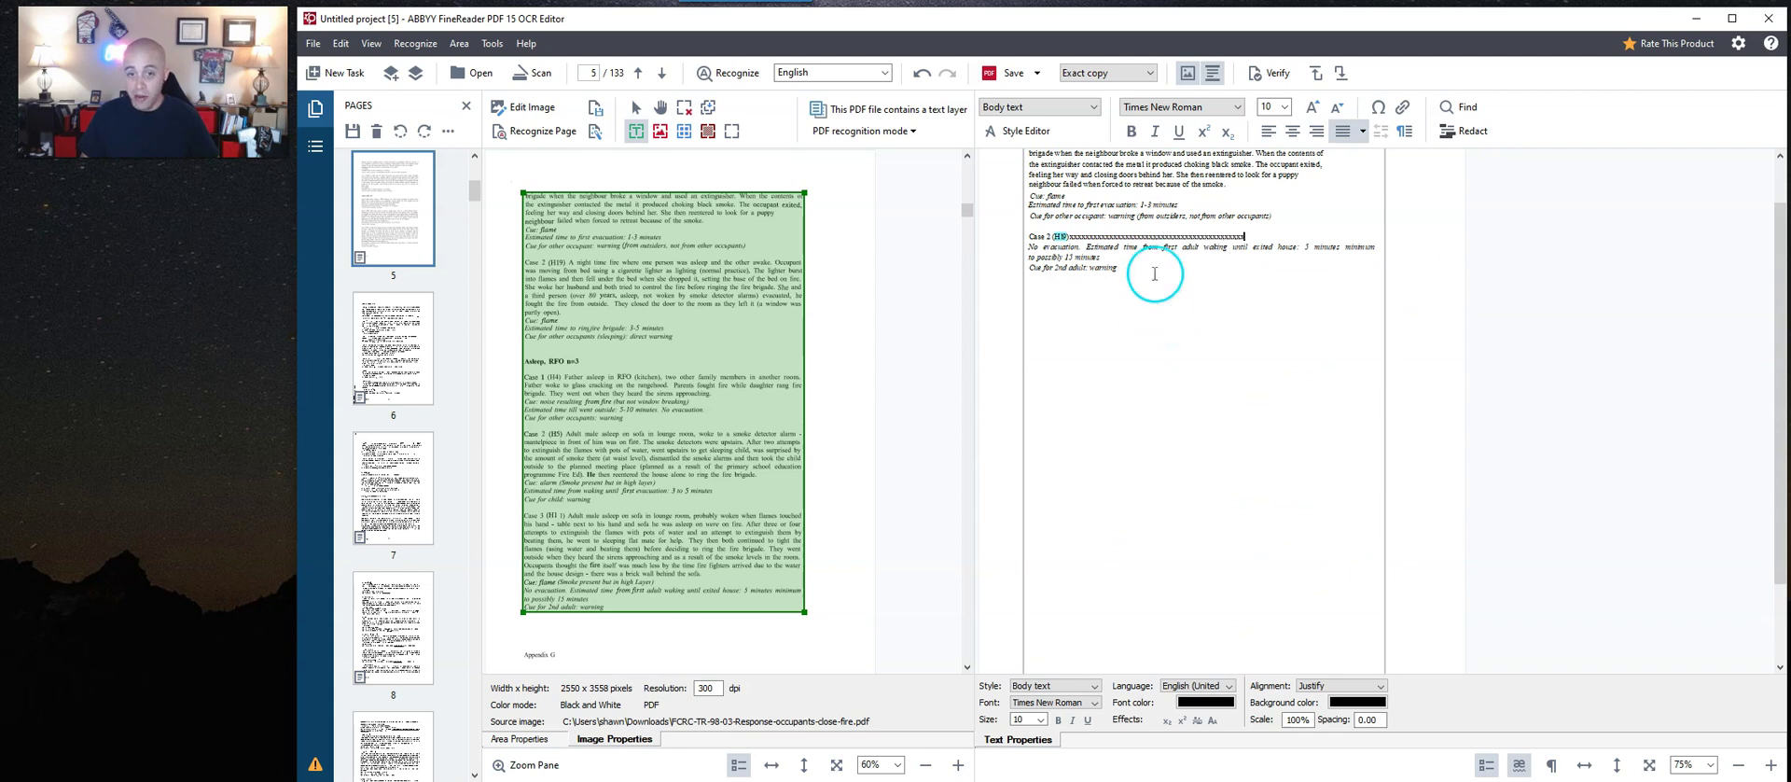
text(xxxxxxxxxxxxxxxxxxxxxxxxxxxxxxxxxxxxxxxxxxxxxxxxxxxxxxxxxxxxxxxxxxxxxxxxxxxxxxx)
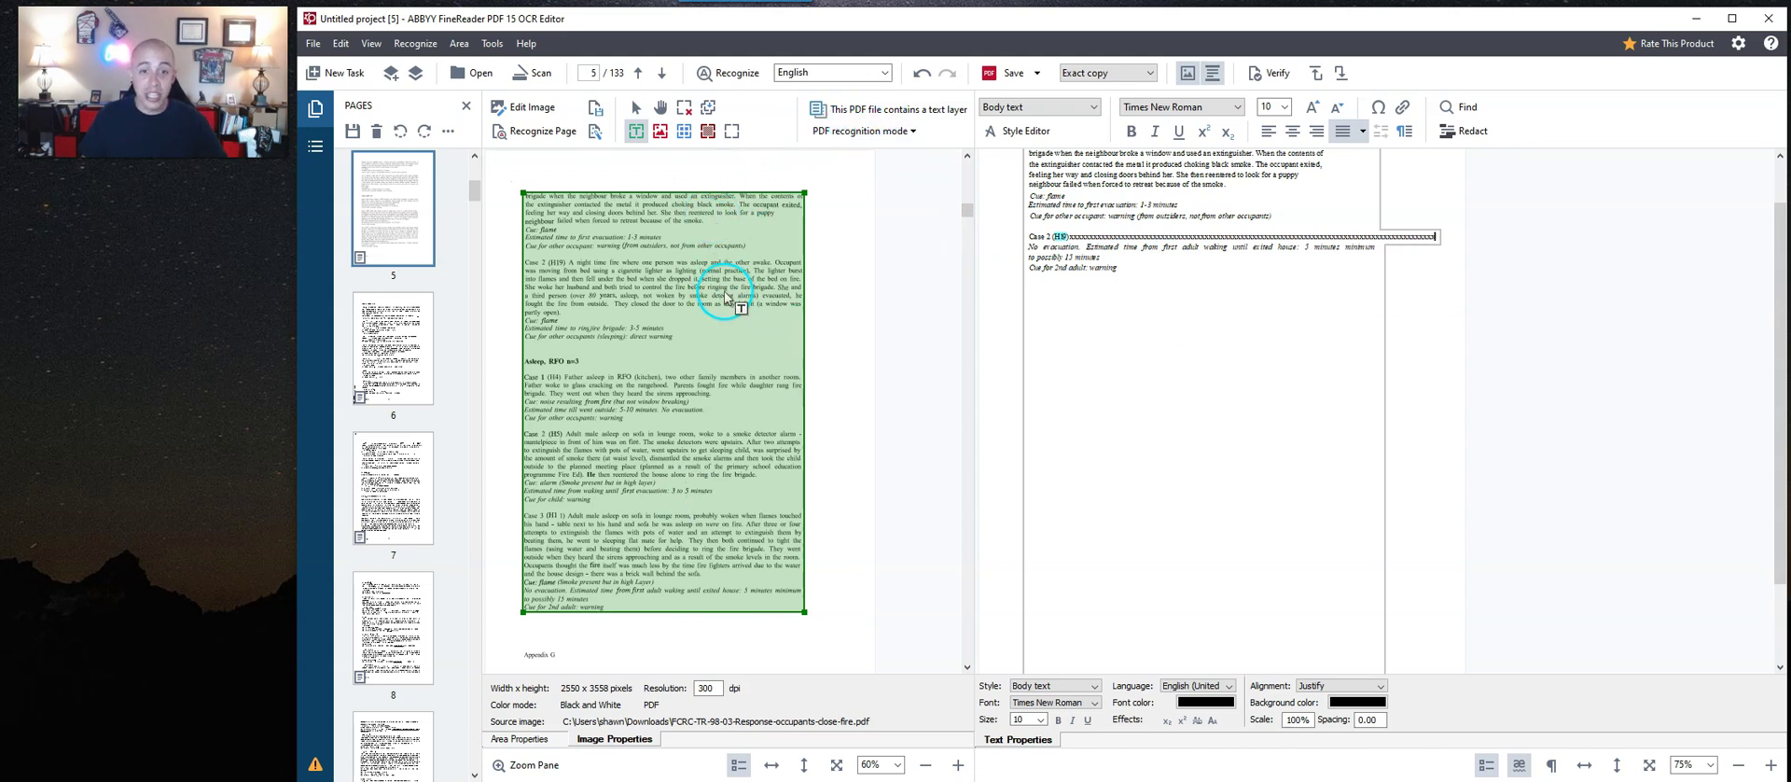
Re-recognize page 5 with Use Only Text from PDF to restore the original text.
click(861, 134)
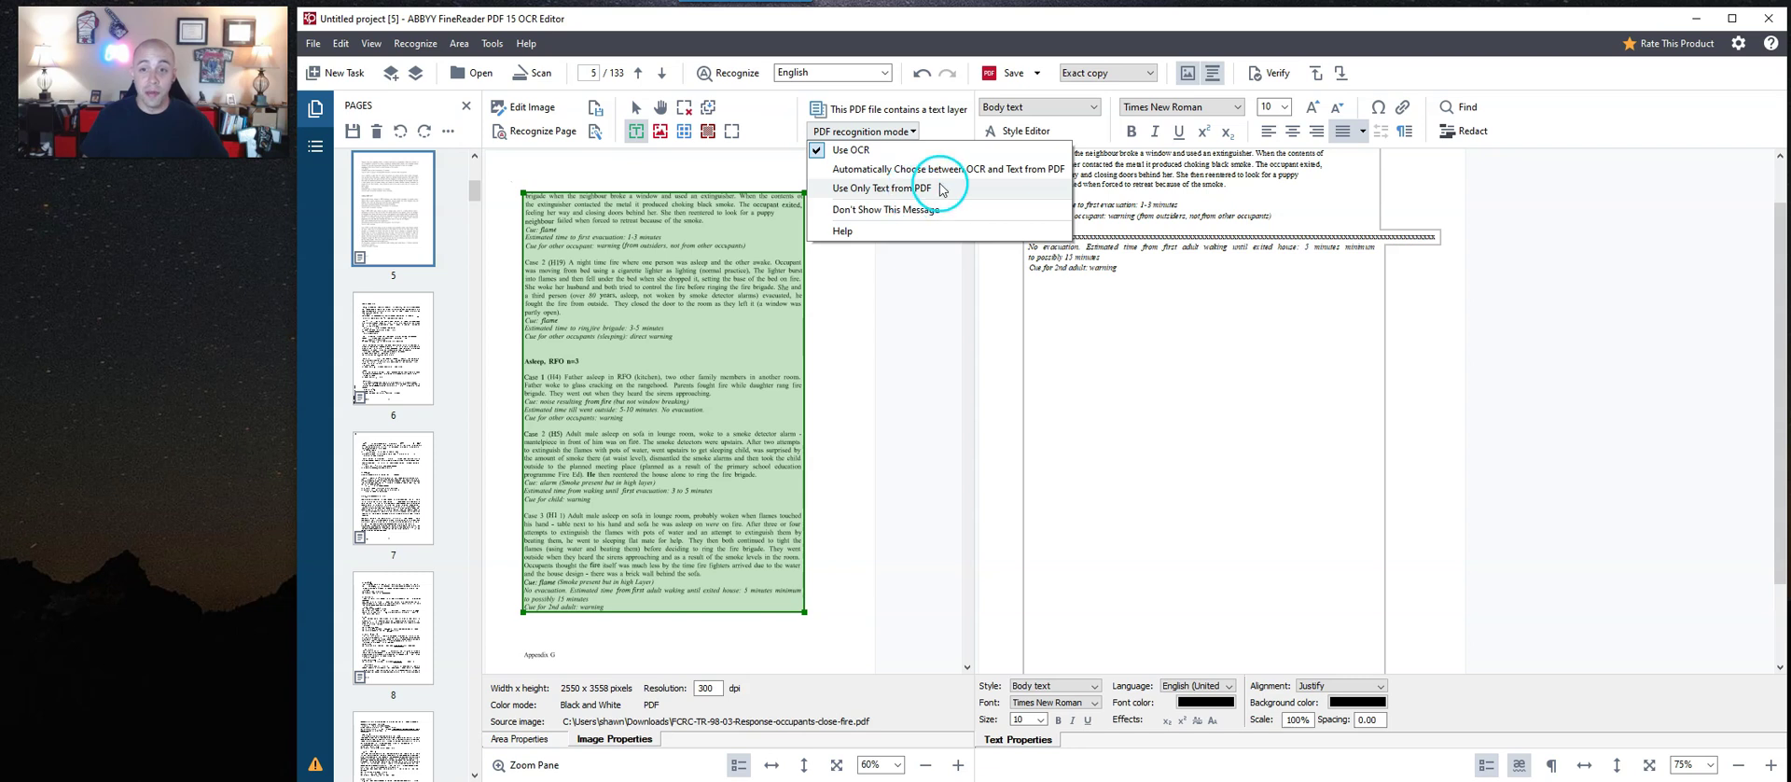
click(899, 190)
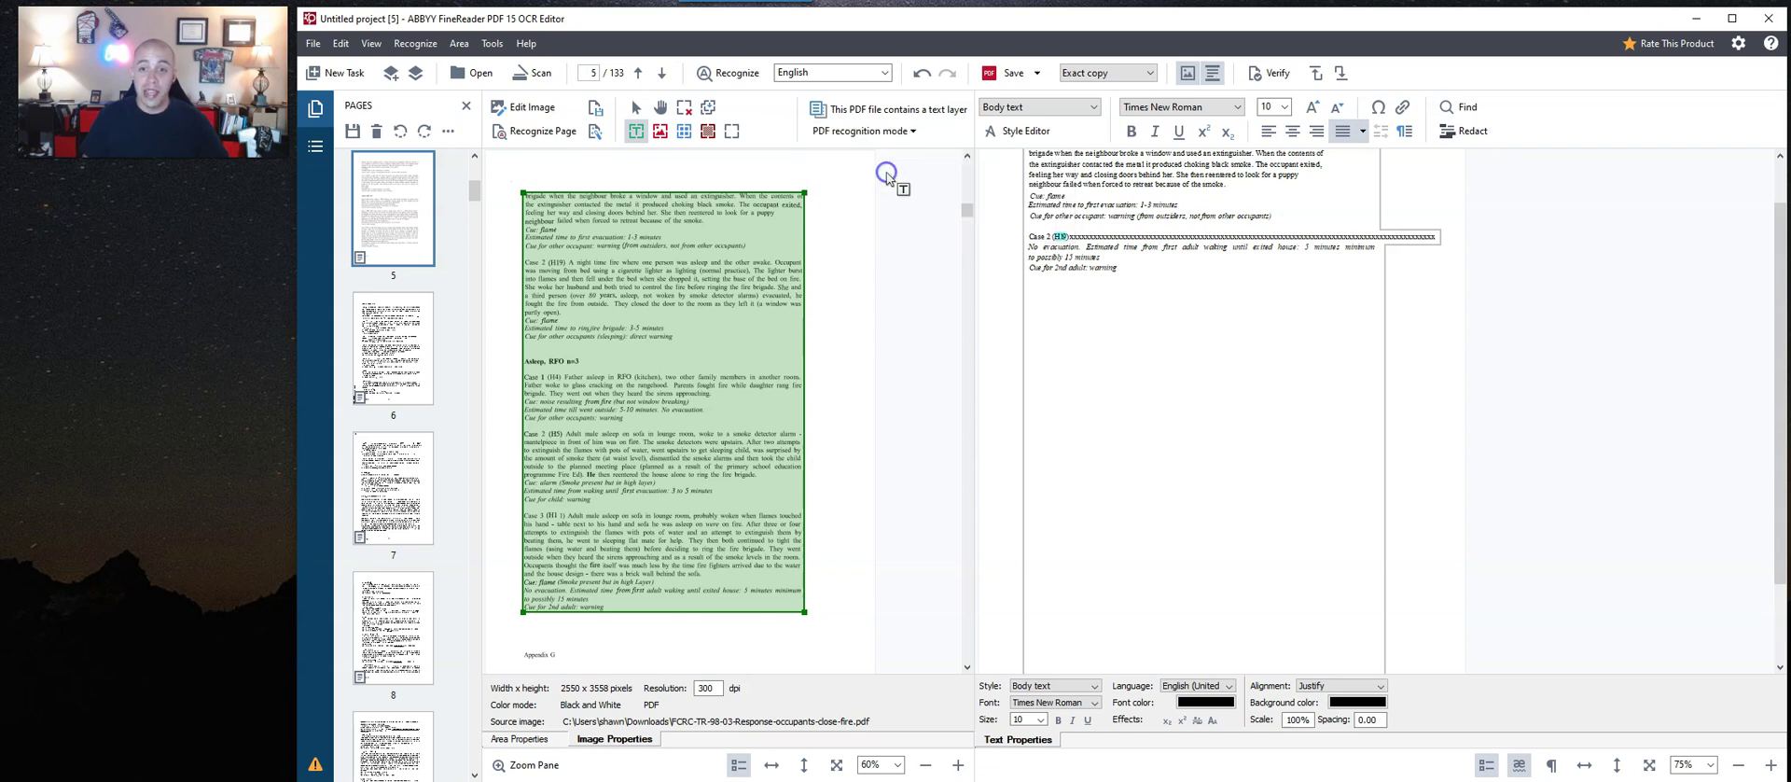
click(528, 135)
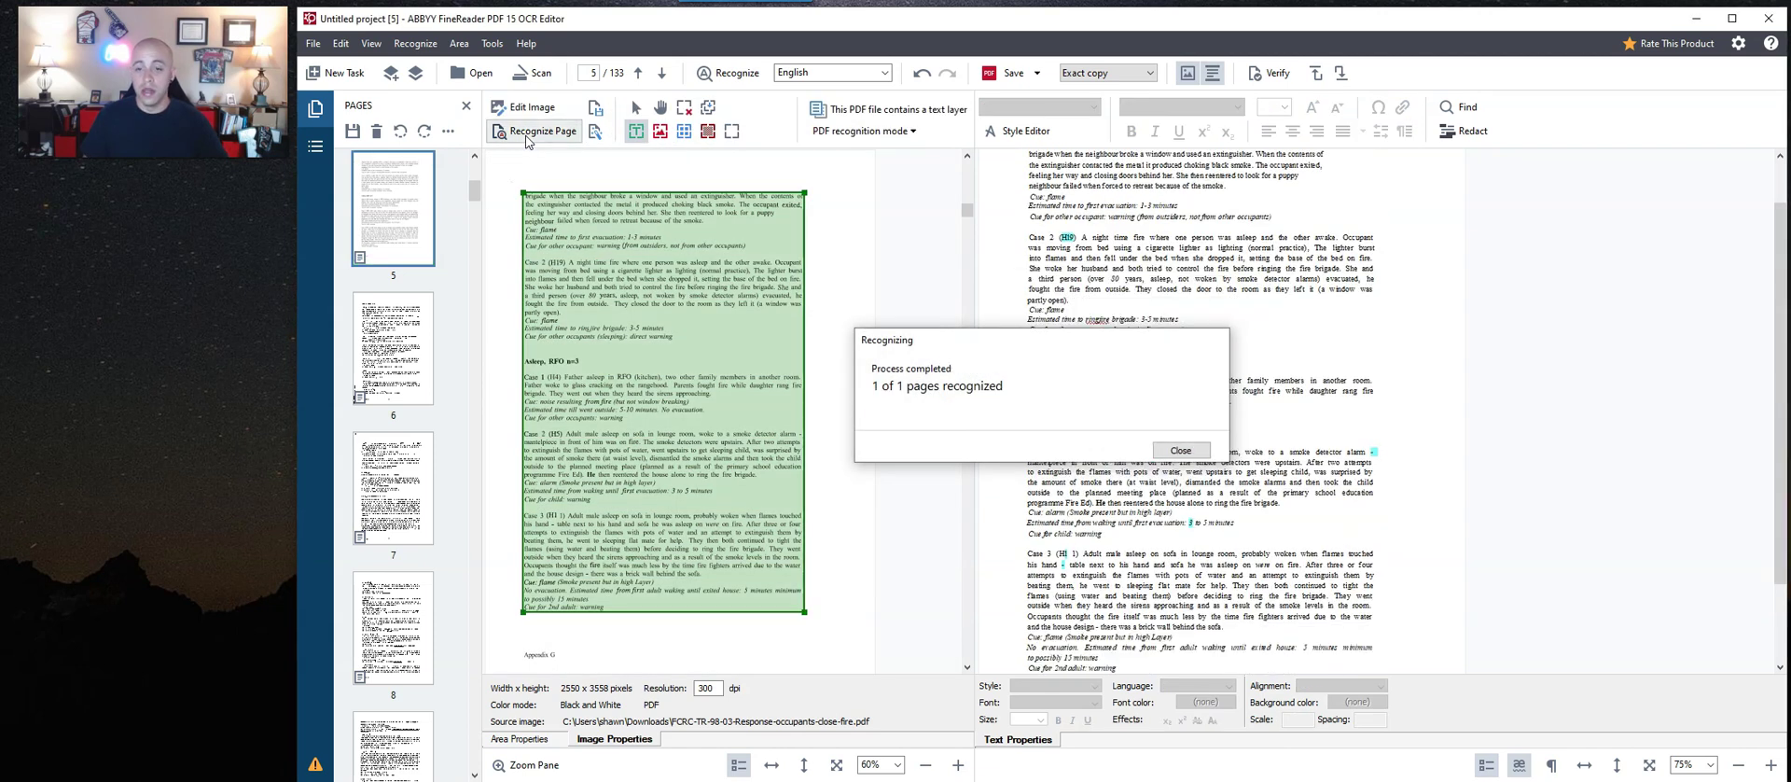
click(1222, 303)
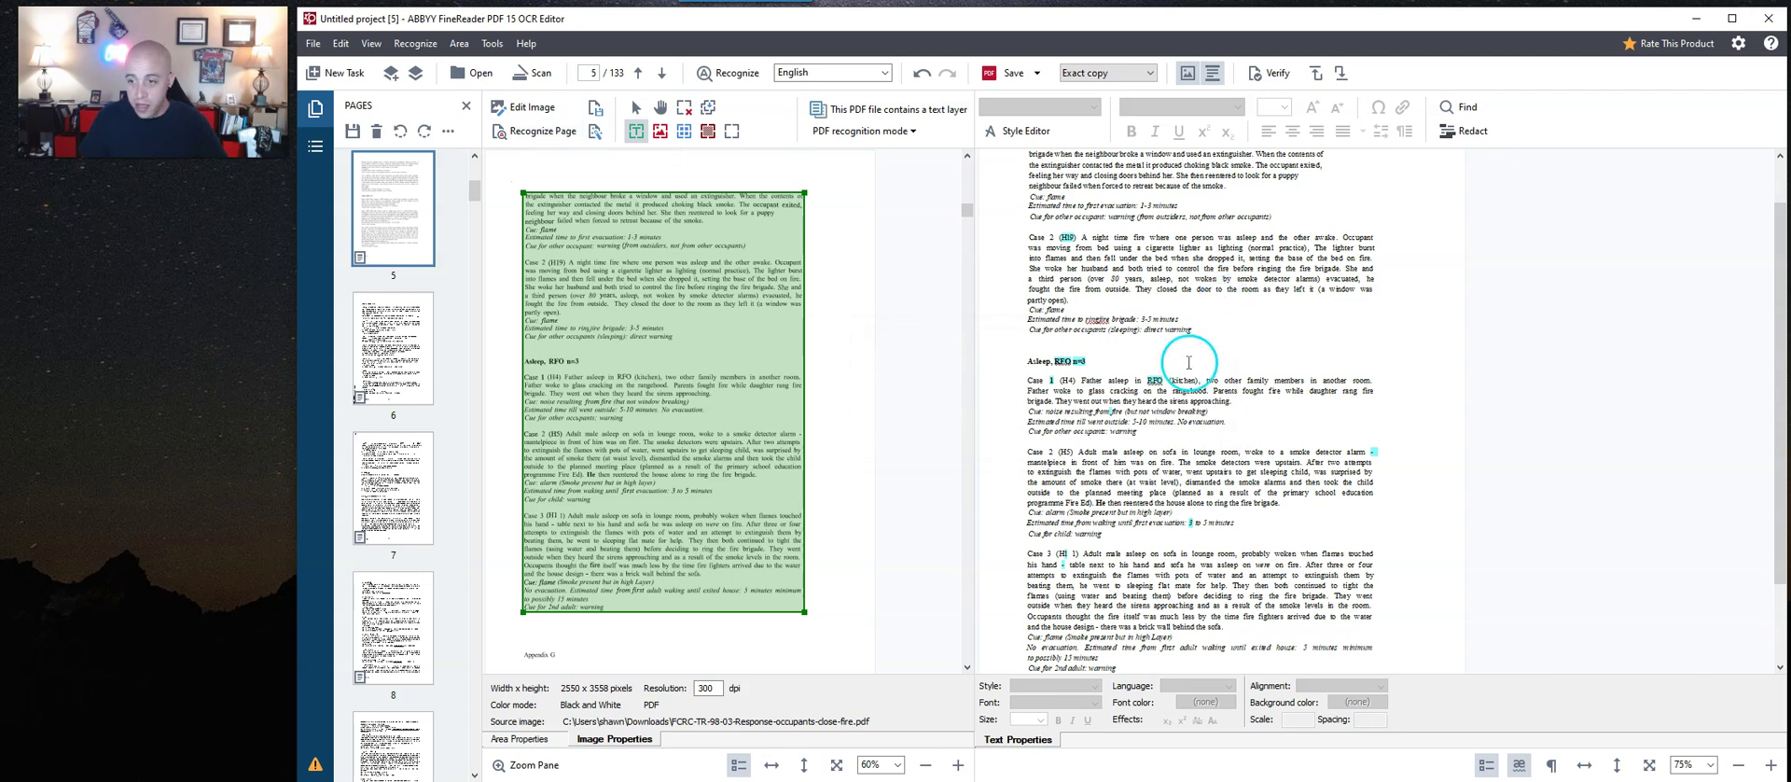
scroll(1187, 362, up, 2)
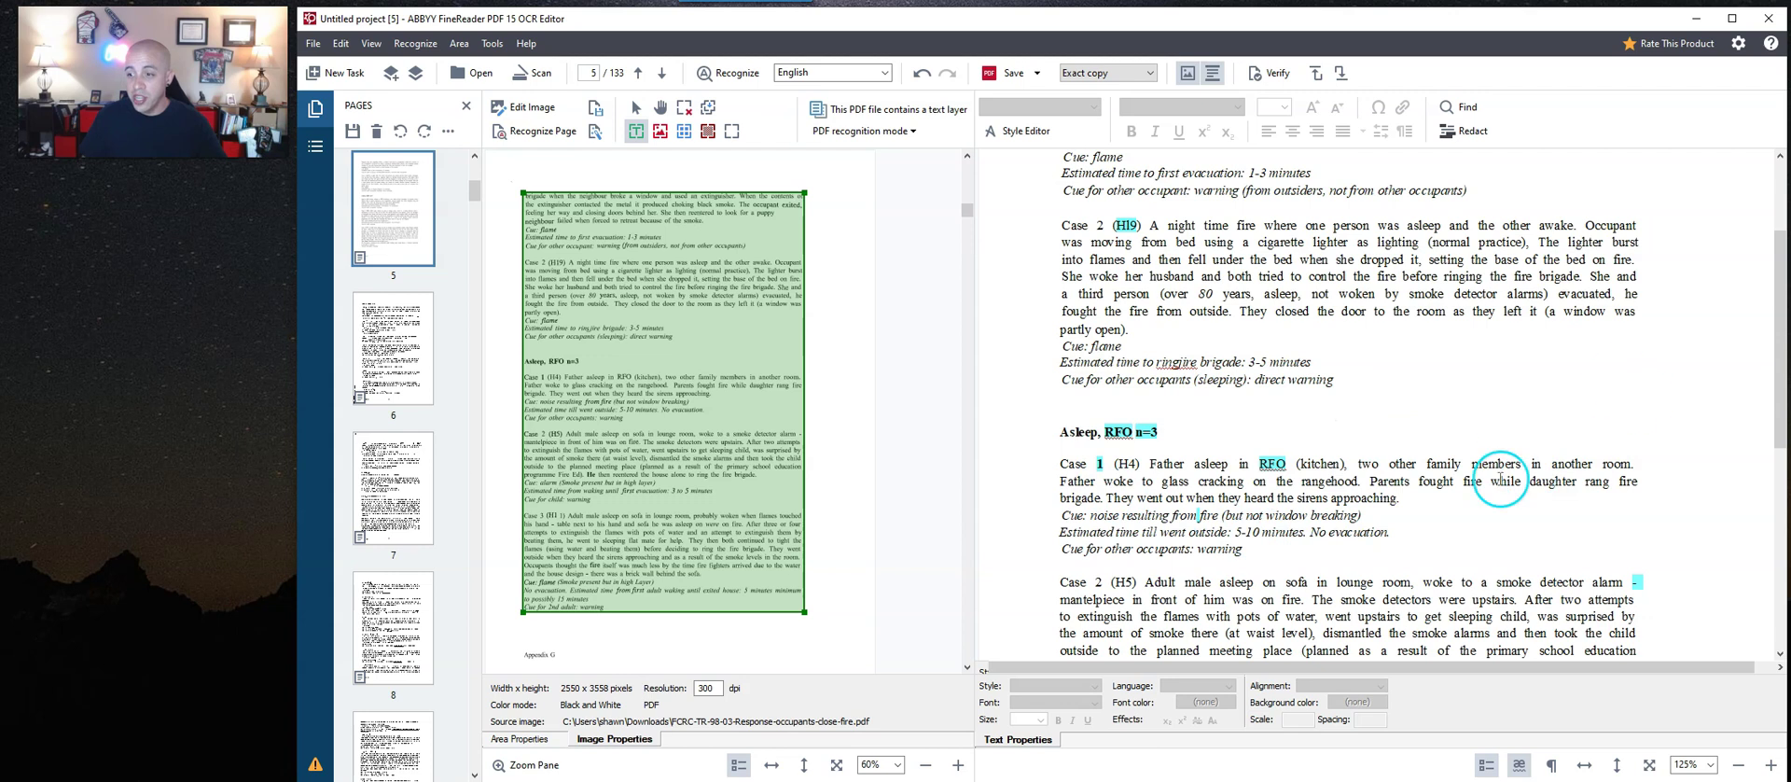
scroll(1462, 219, up, 3)
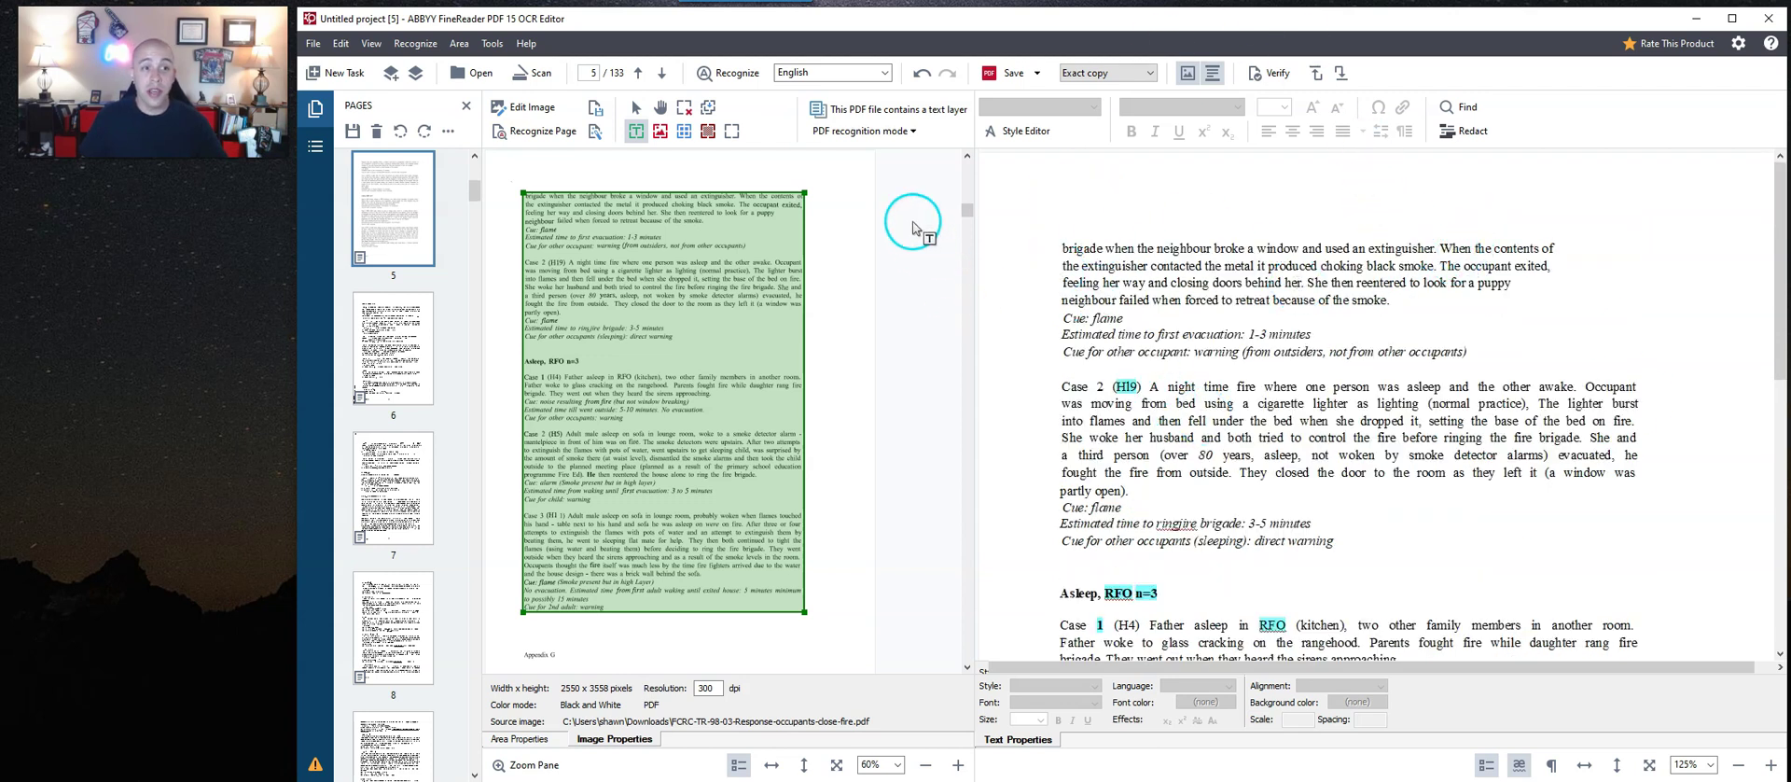
Set the PDF recognition mode back to Use OCR.
click(884, 131)
click(870, 151)
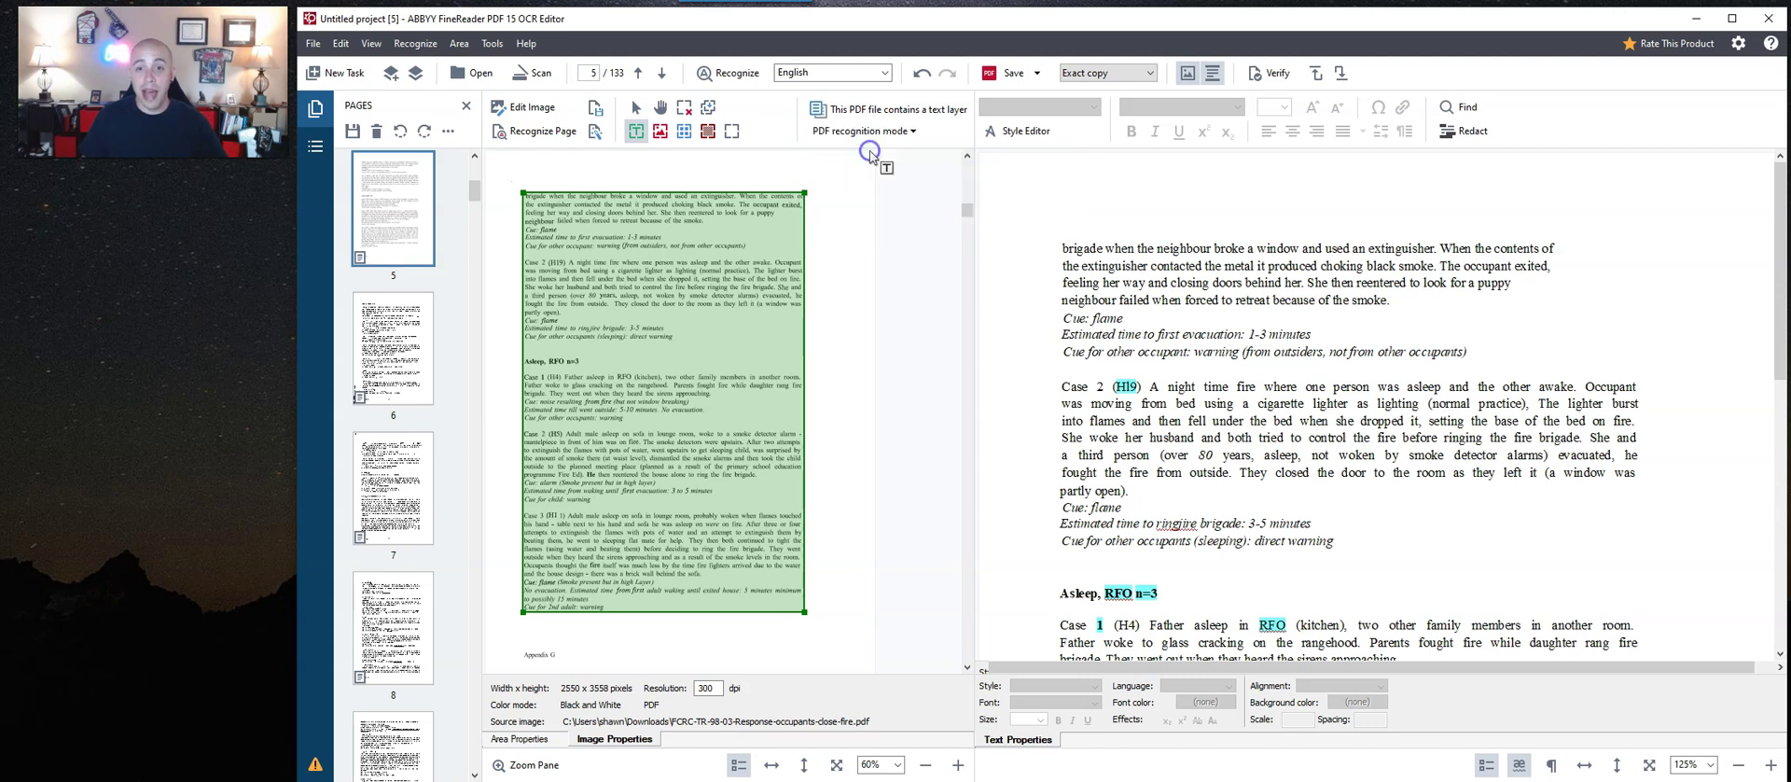
ctrl+scroll(1289, 308, down, 2)
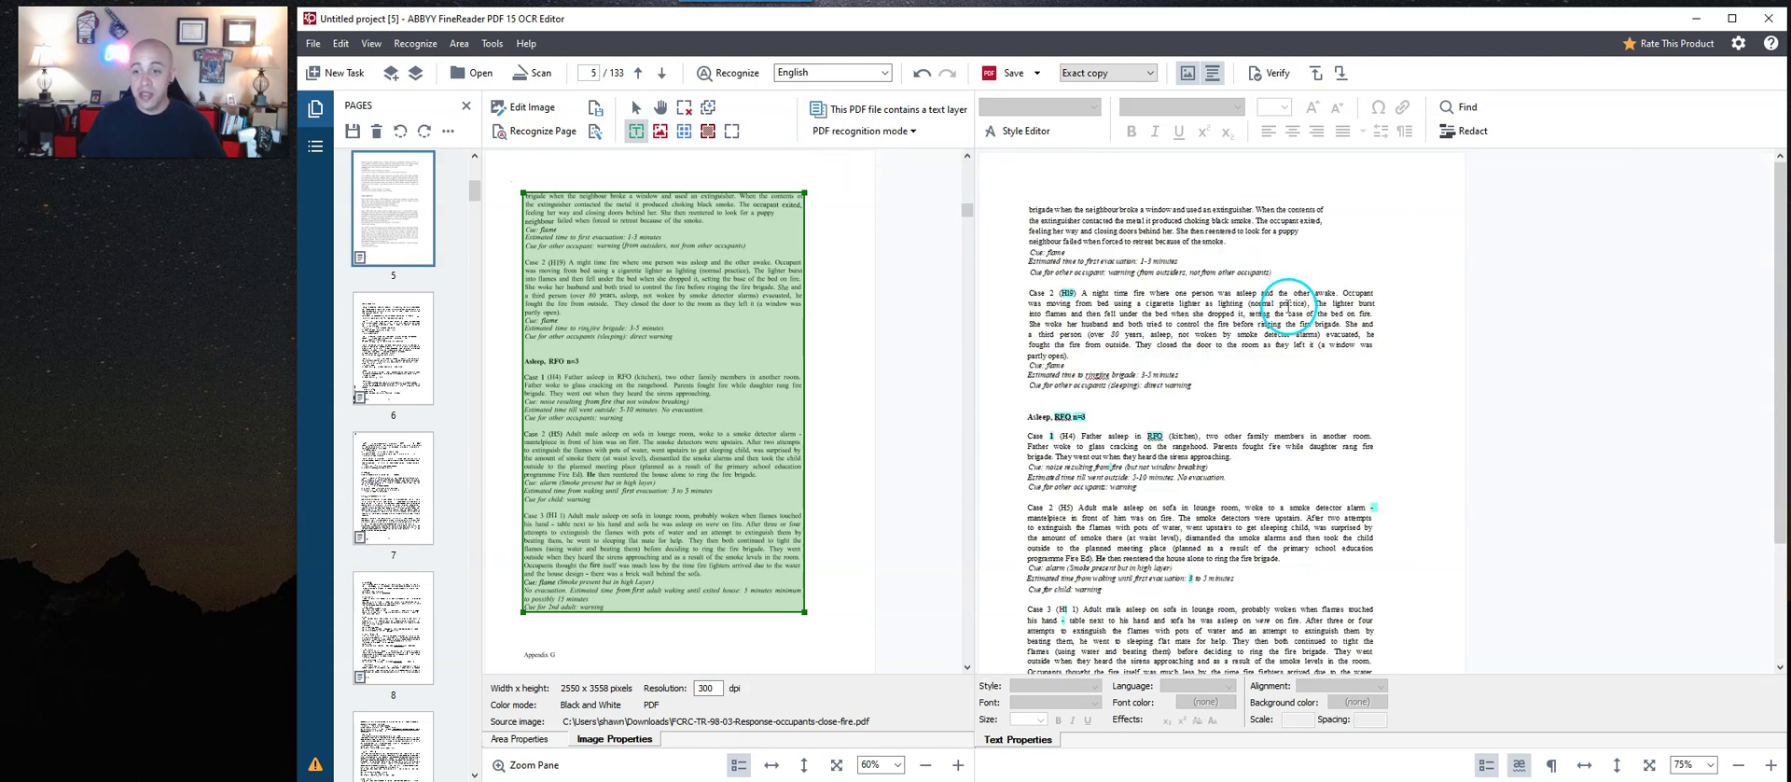
Delete the small Appendix G area at the bottom of page 6.
click(395, 362)
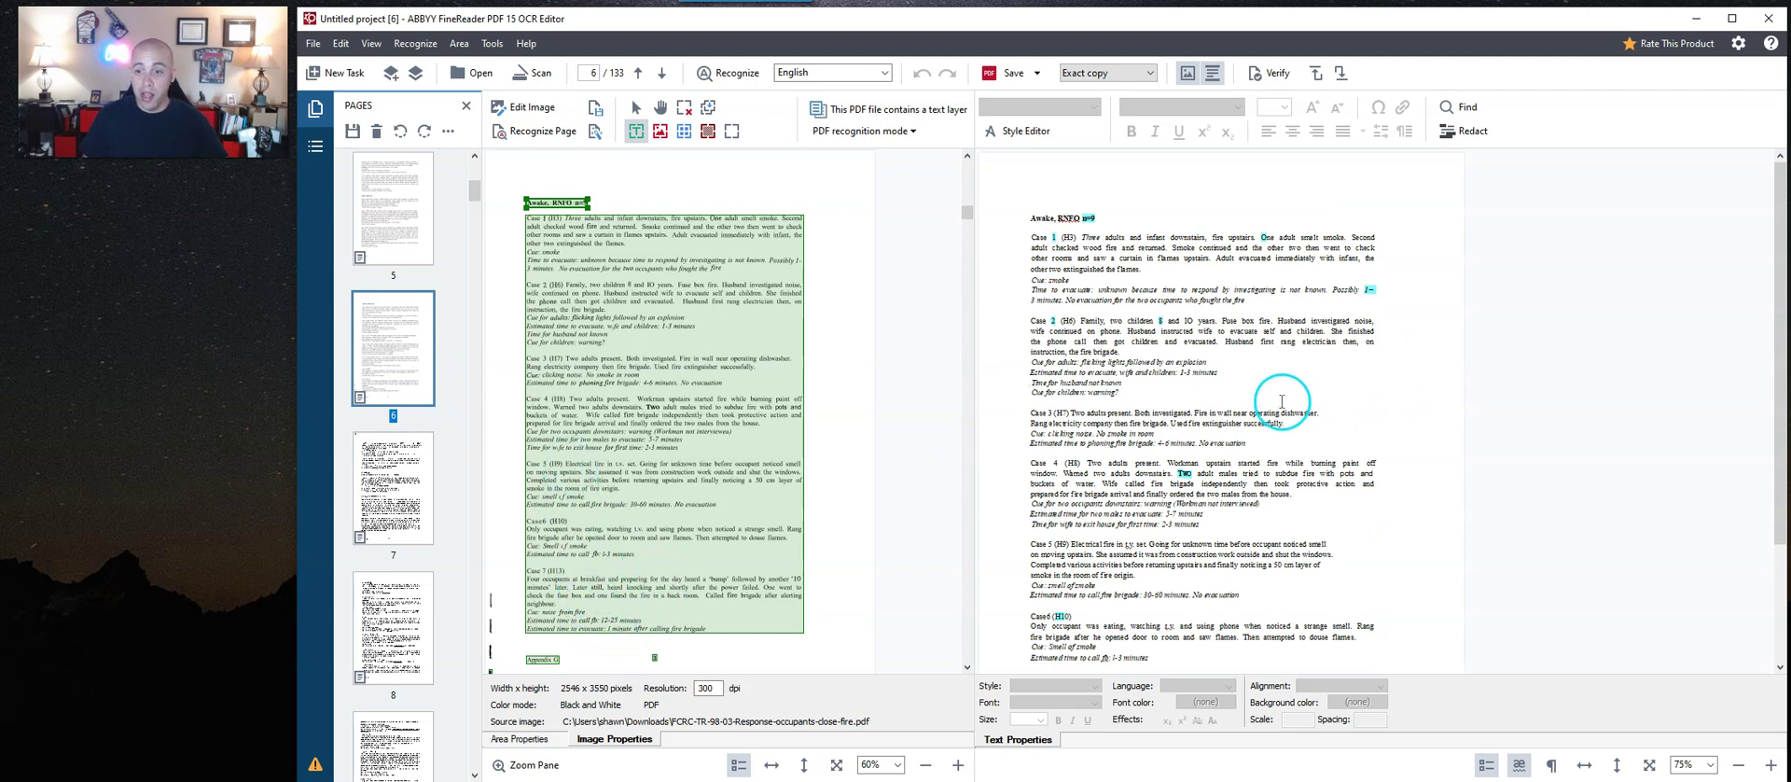
scroll(1280, 403, down, 3)
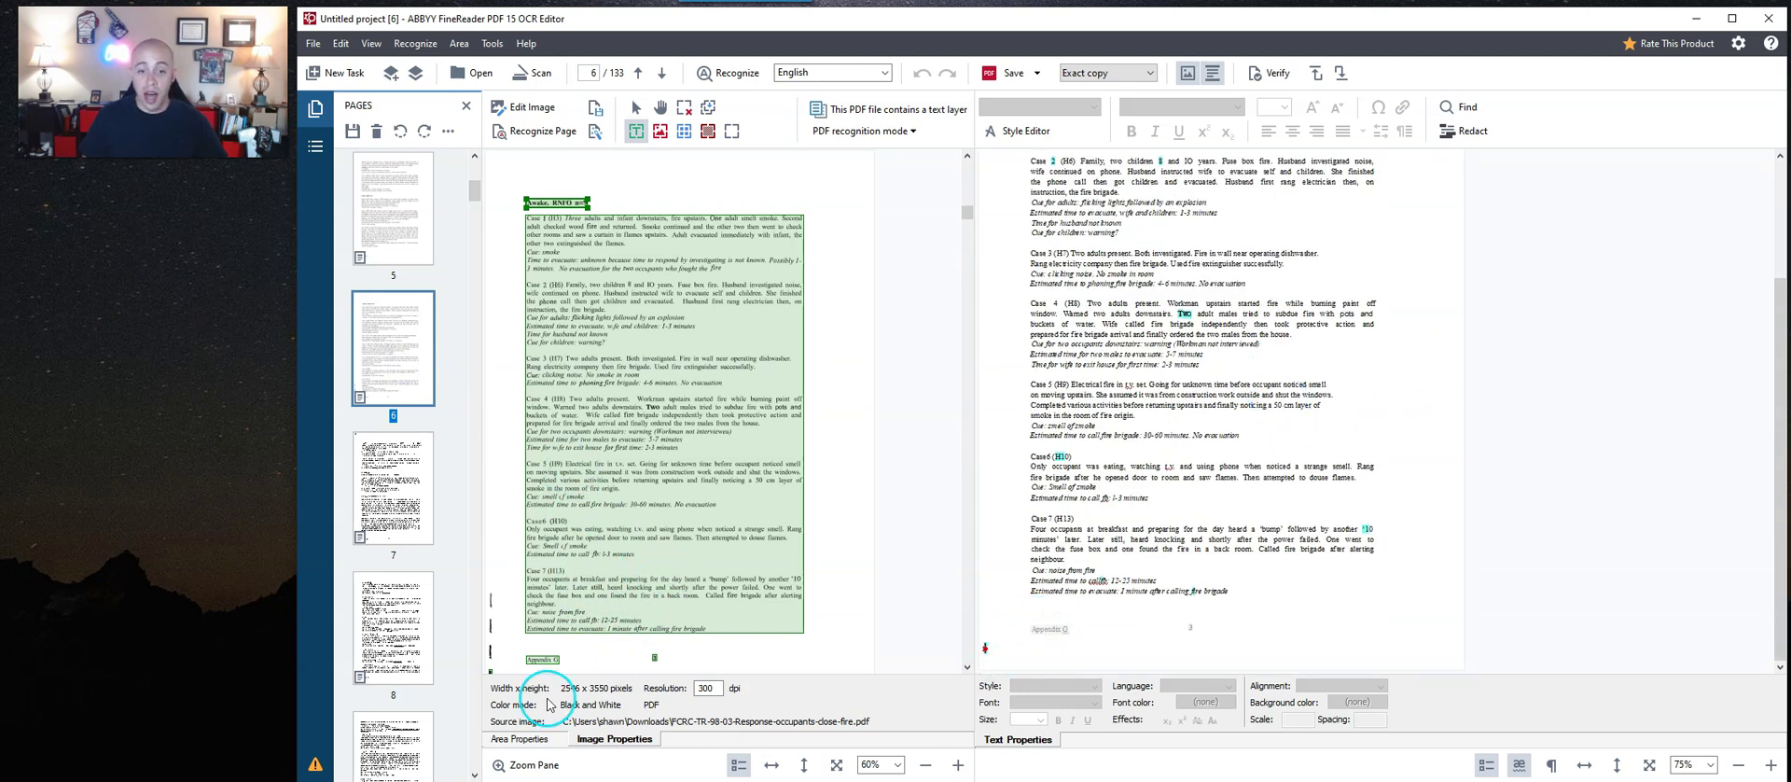
scroll(697, 512, down, 1)
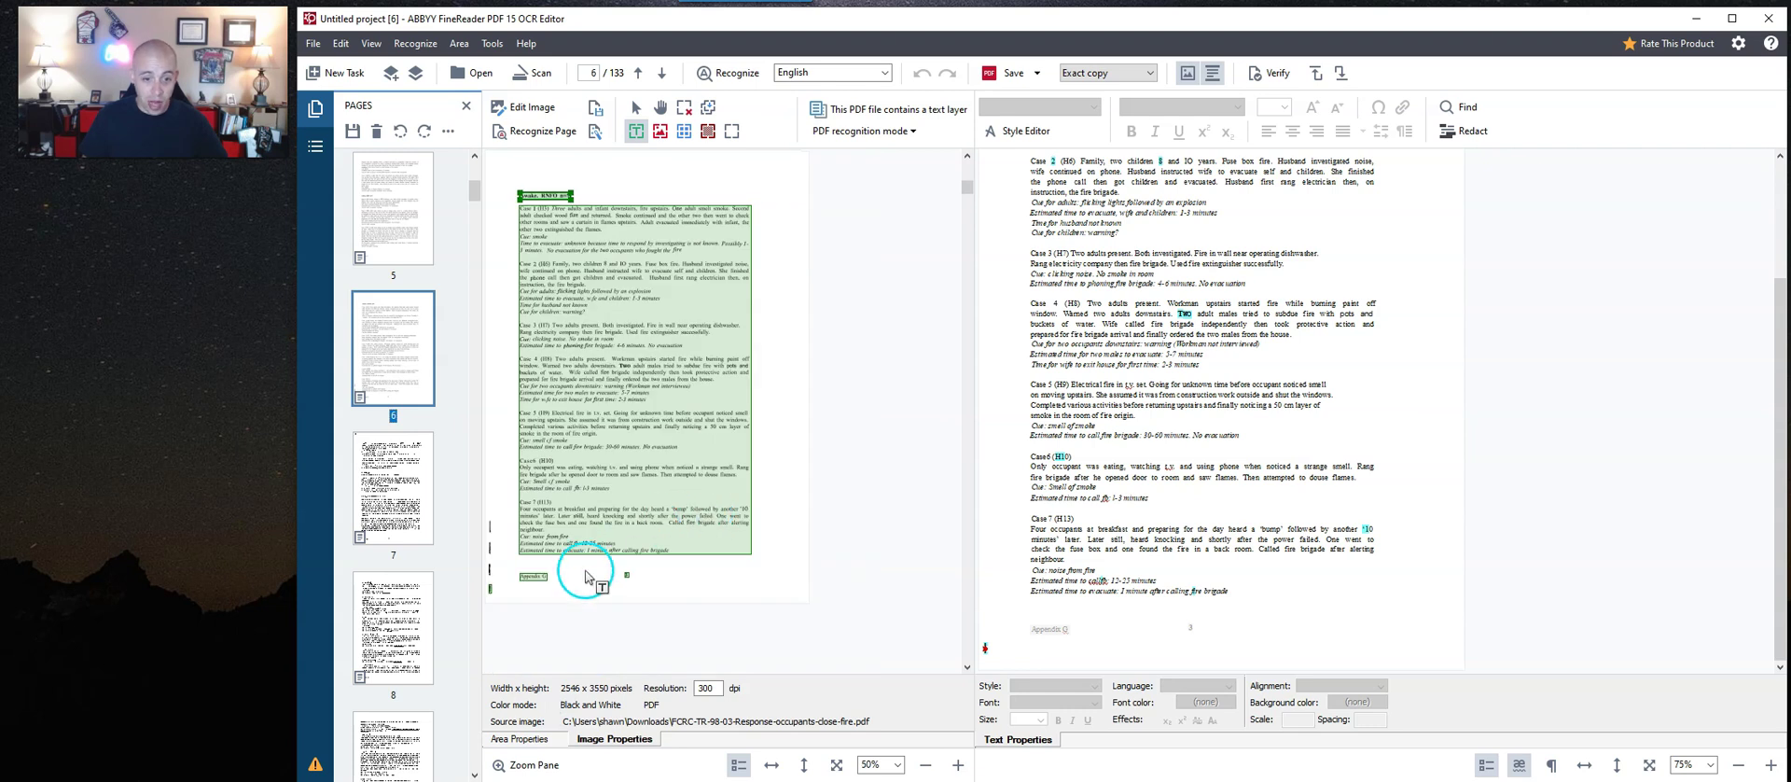
click(533, 576)
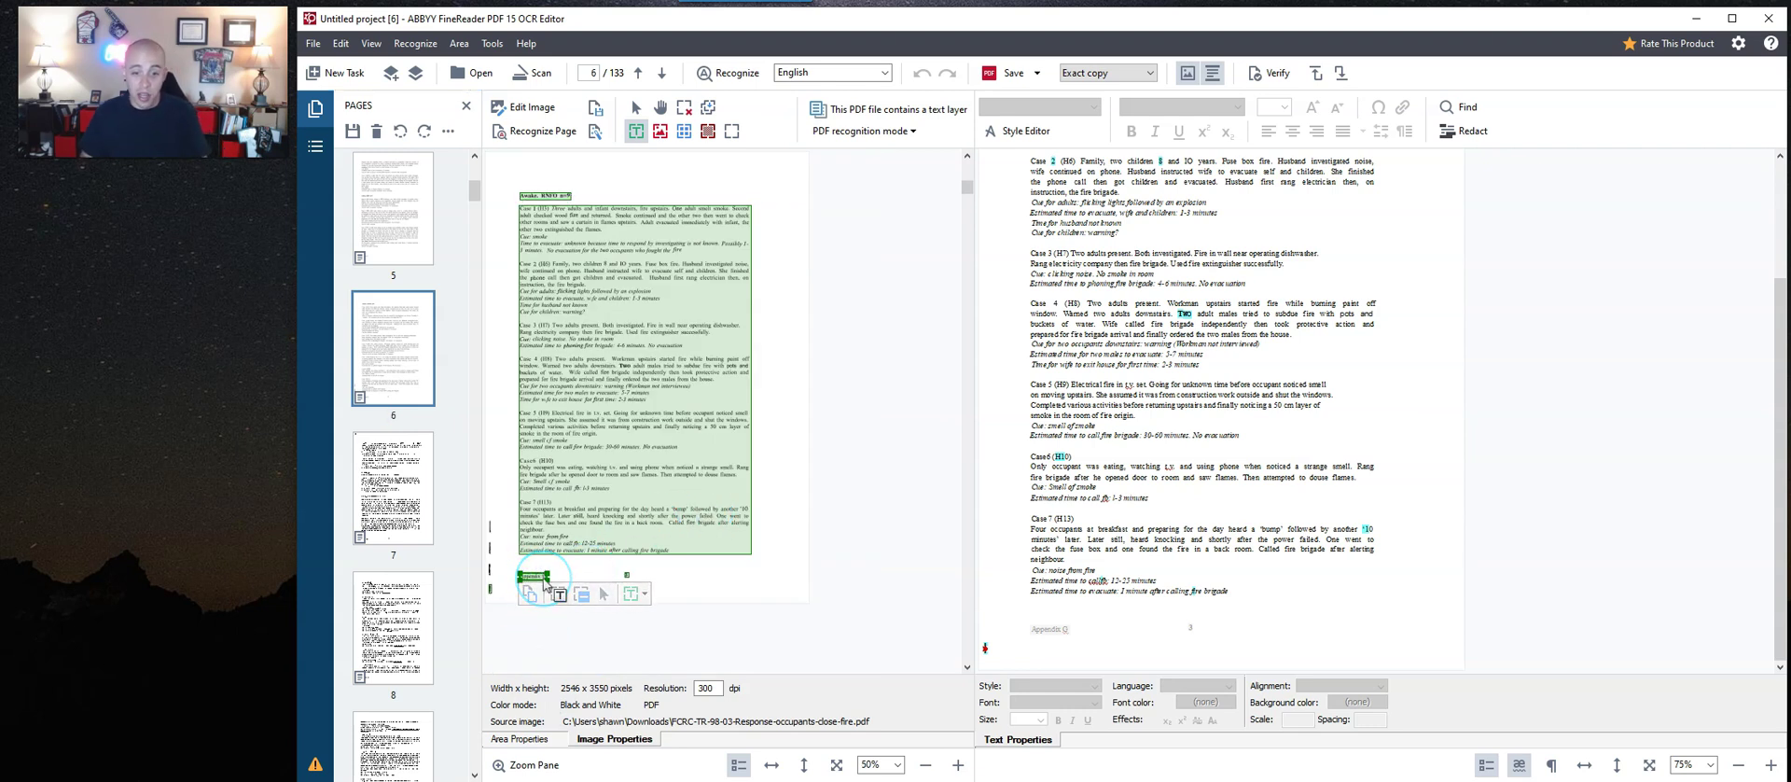
drag(546, 582, 489, 587)
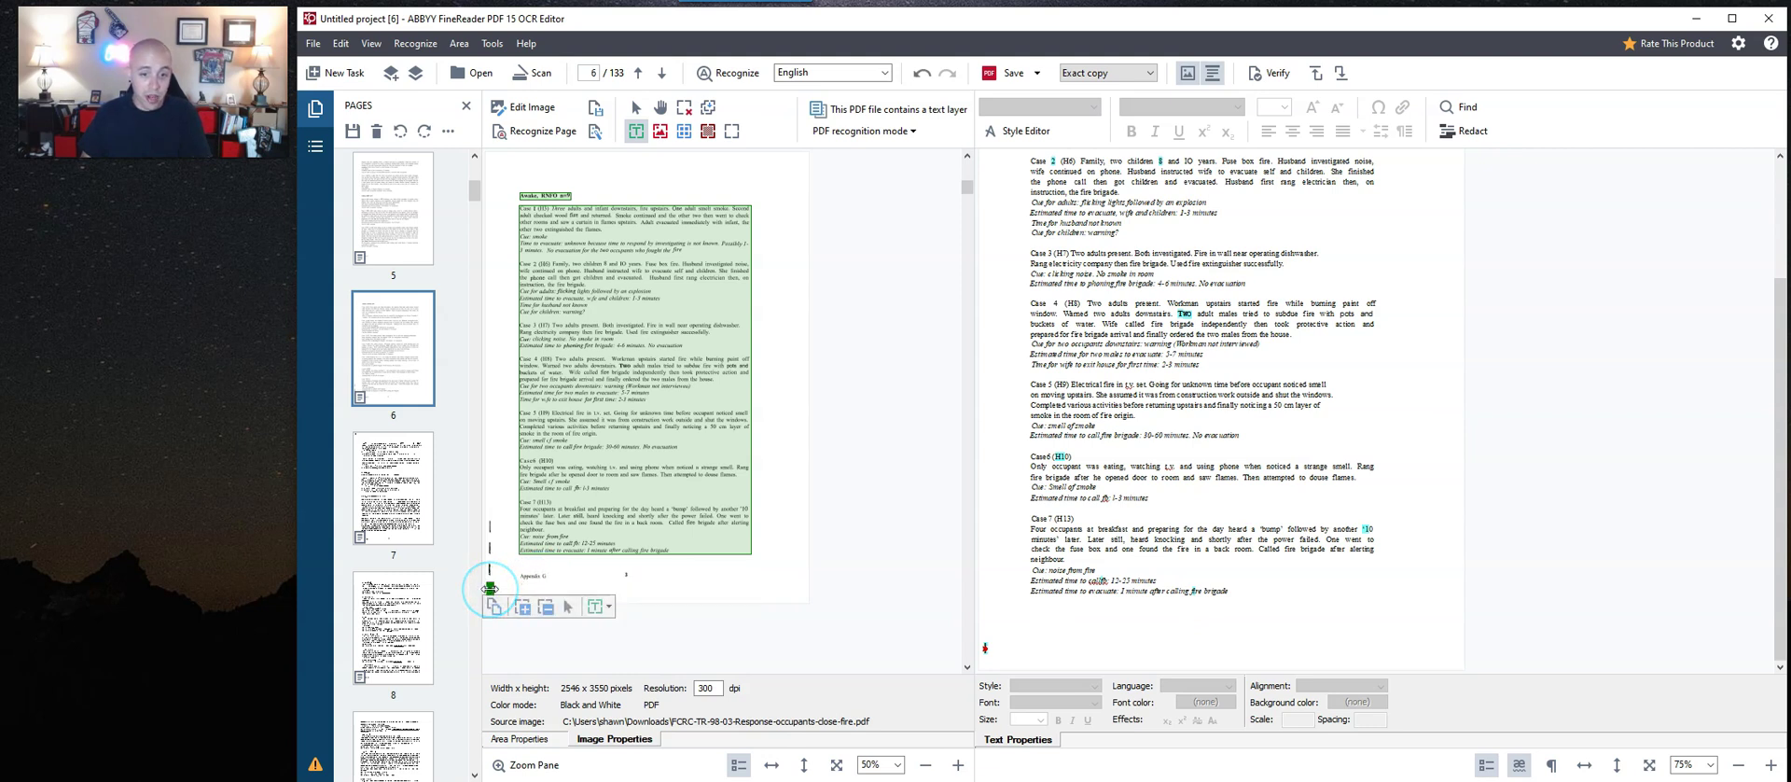
key(Delete)
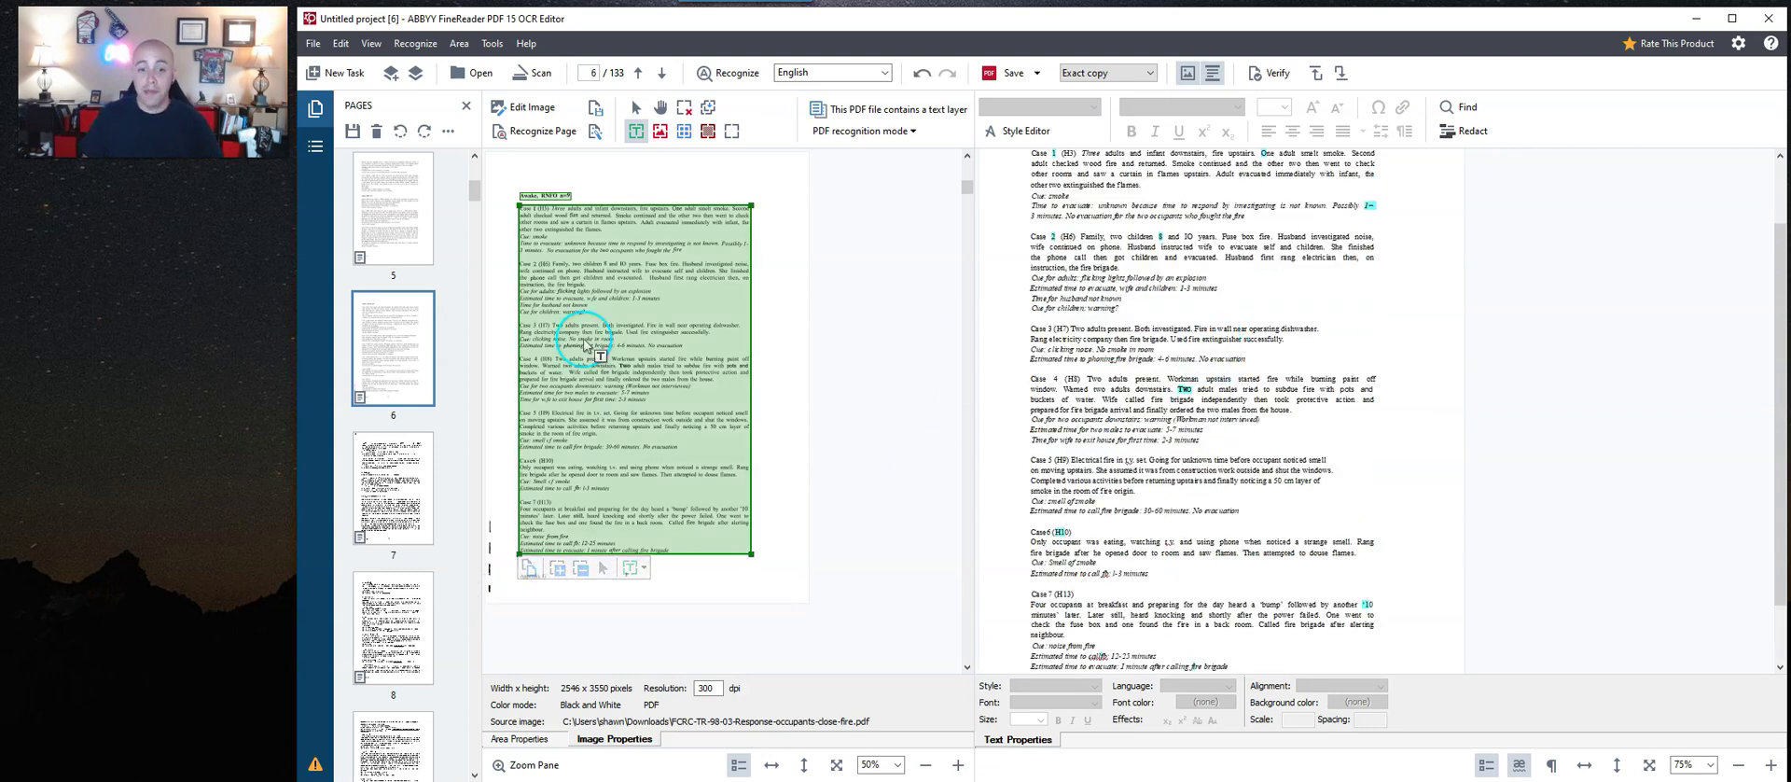
click(1156, 421)
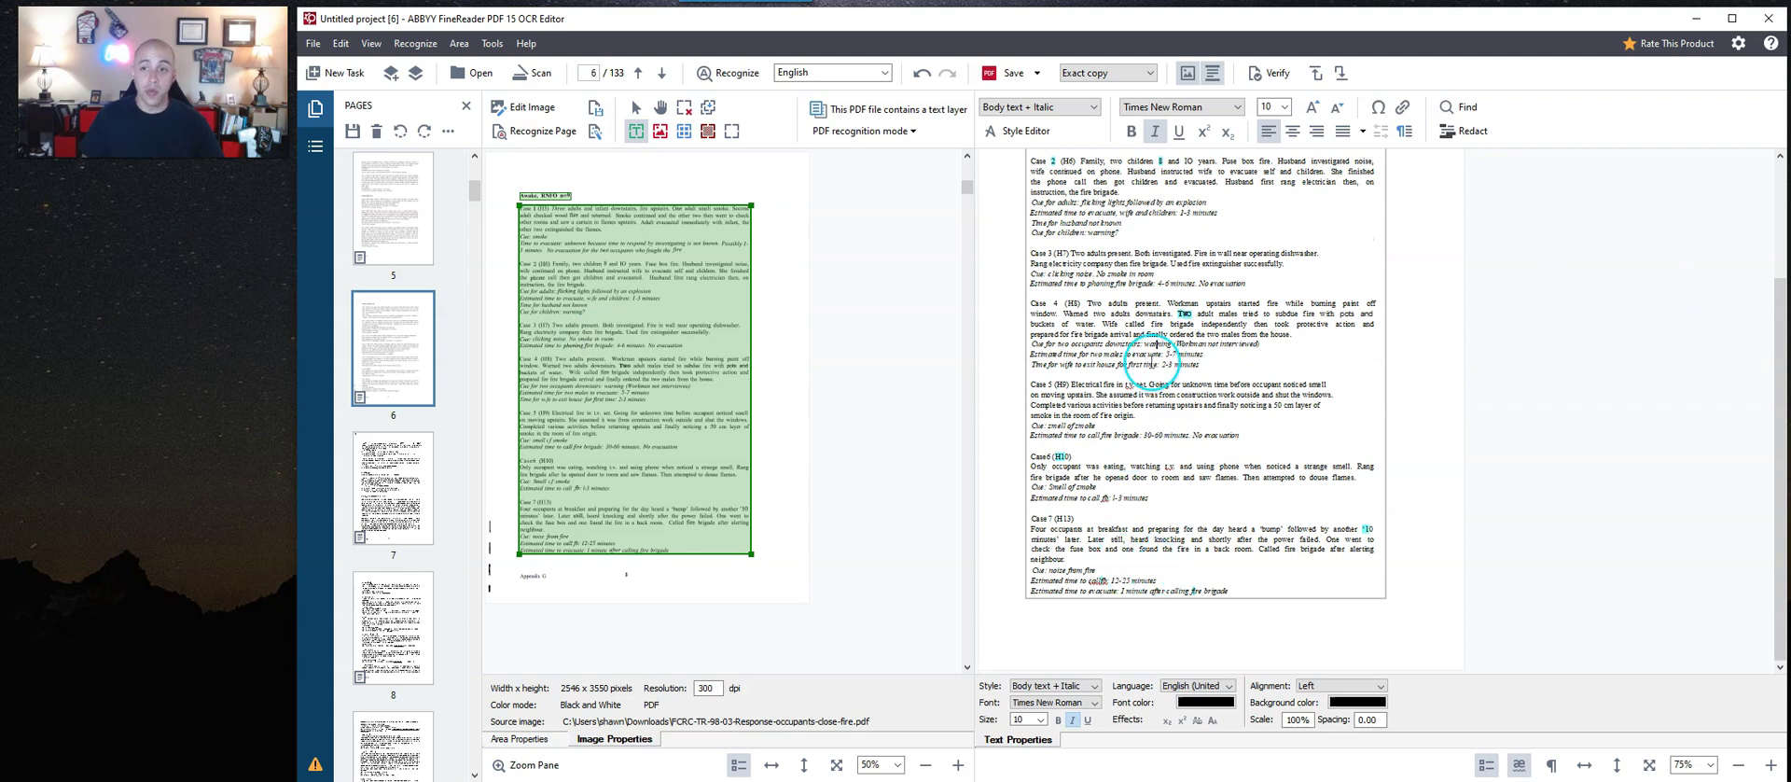
click(1041, 73)
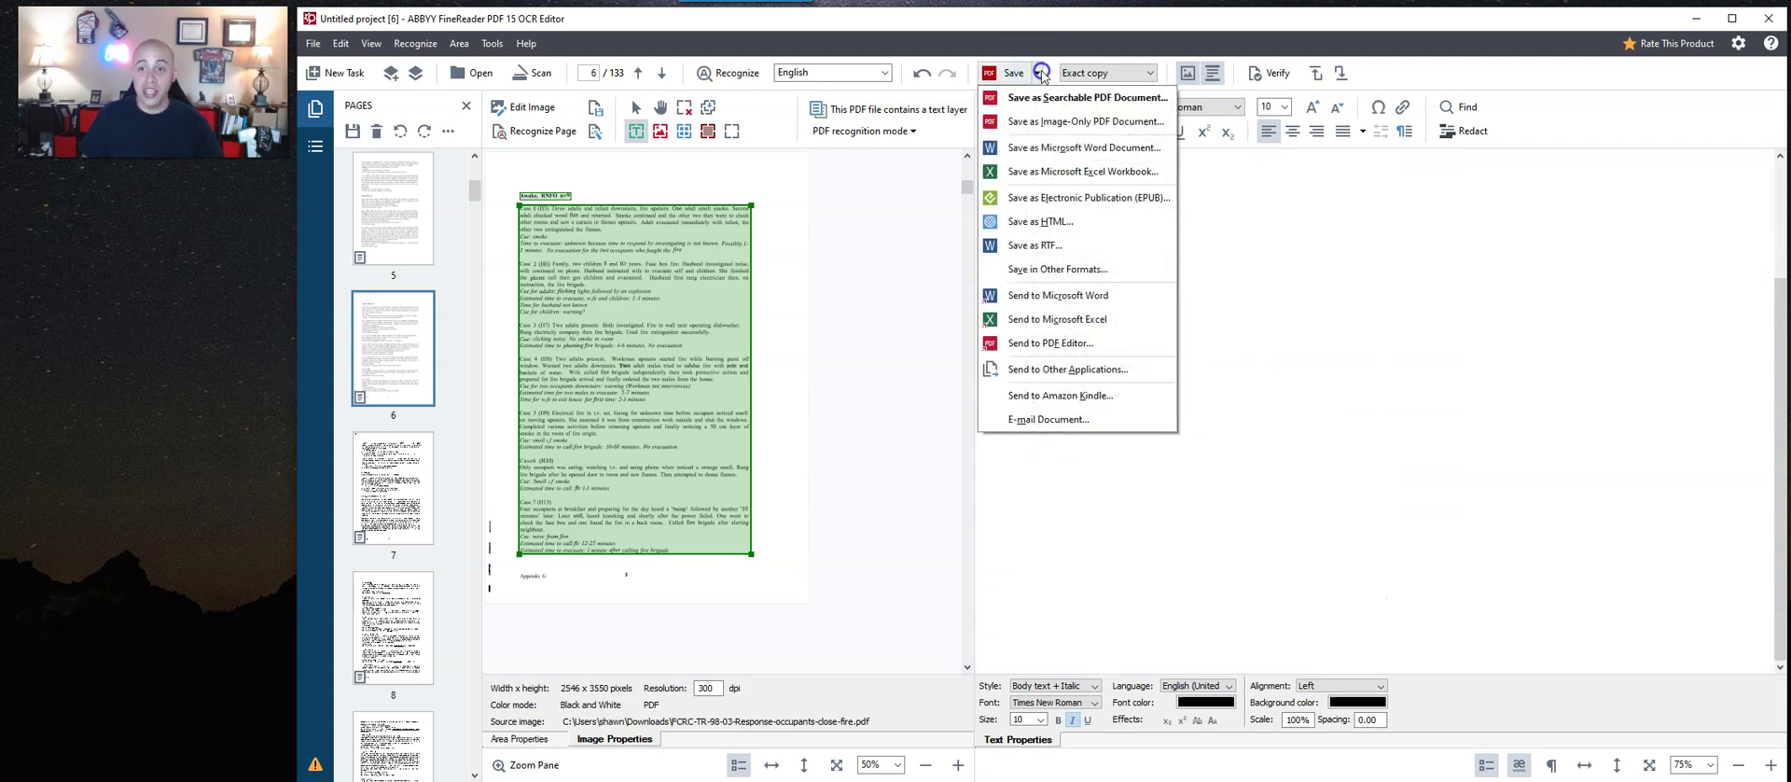
click(1150, 75)
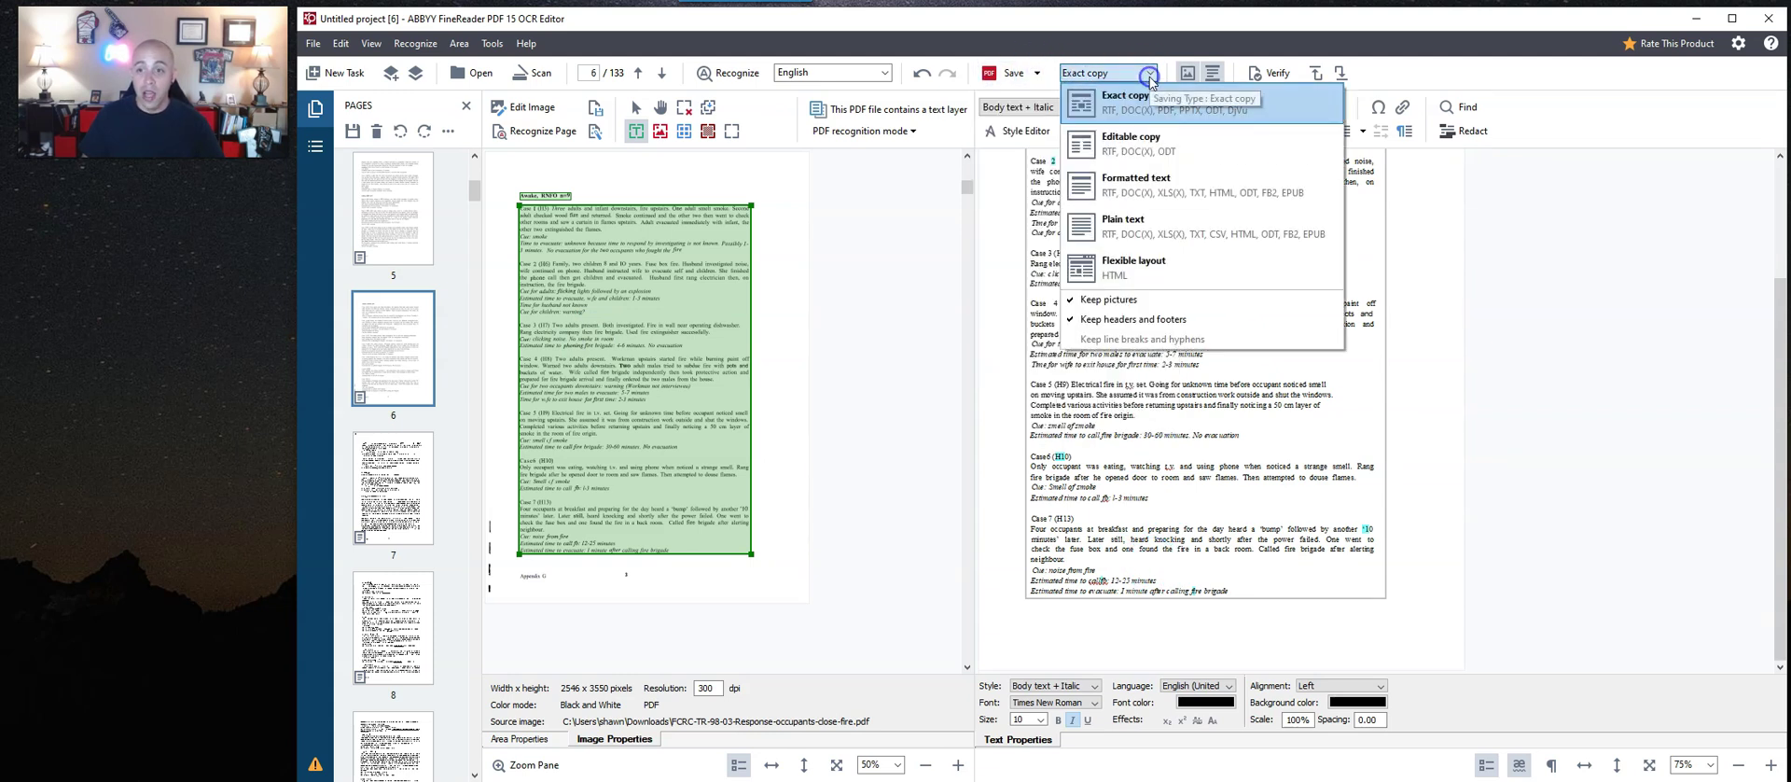
click(1133, 266)
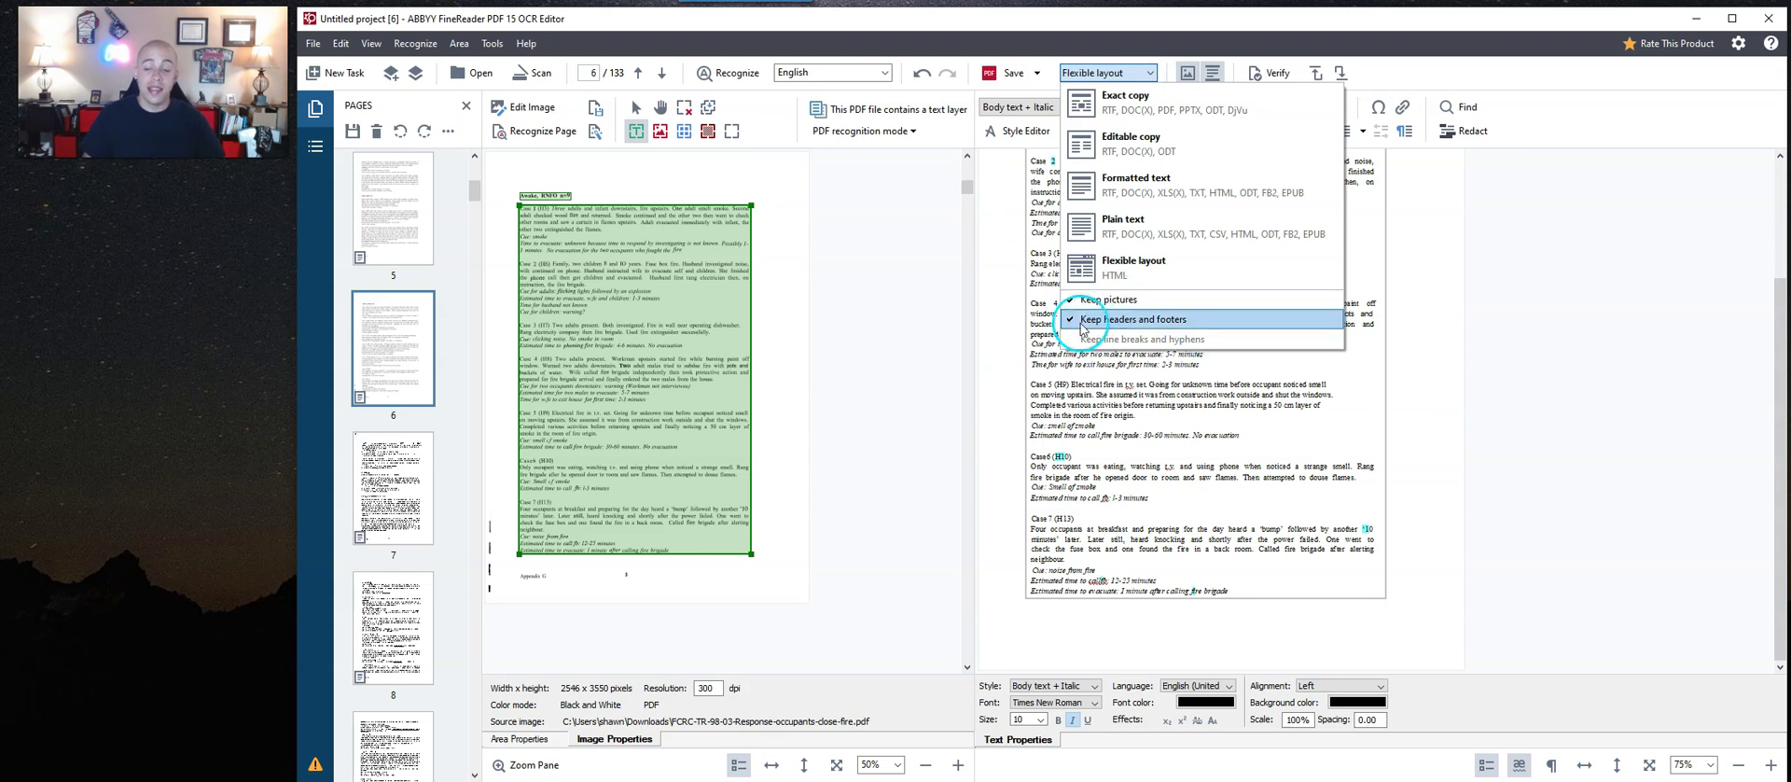
click(1077, 304)
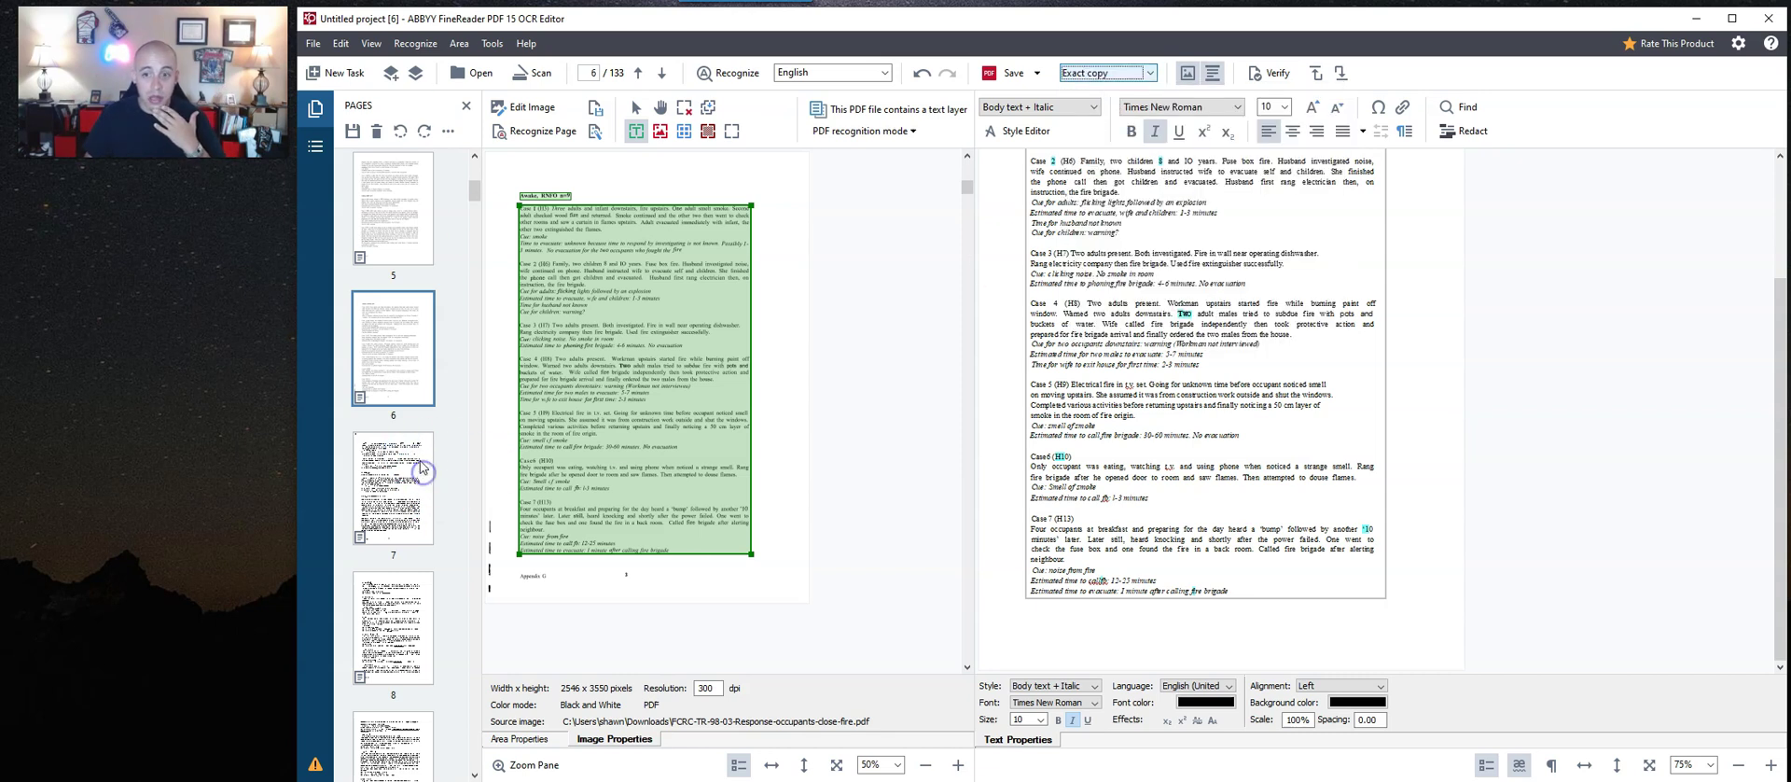
Check page 7 and delete the Appendix G area at the bottom of page 8.
click(406, 491)
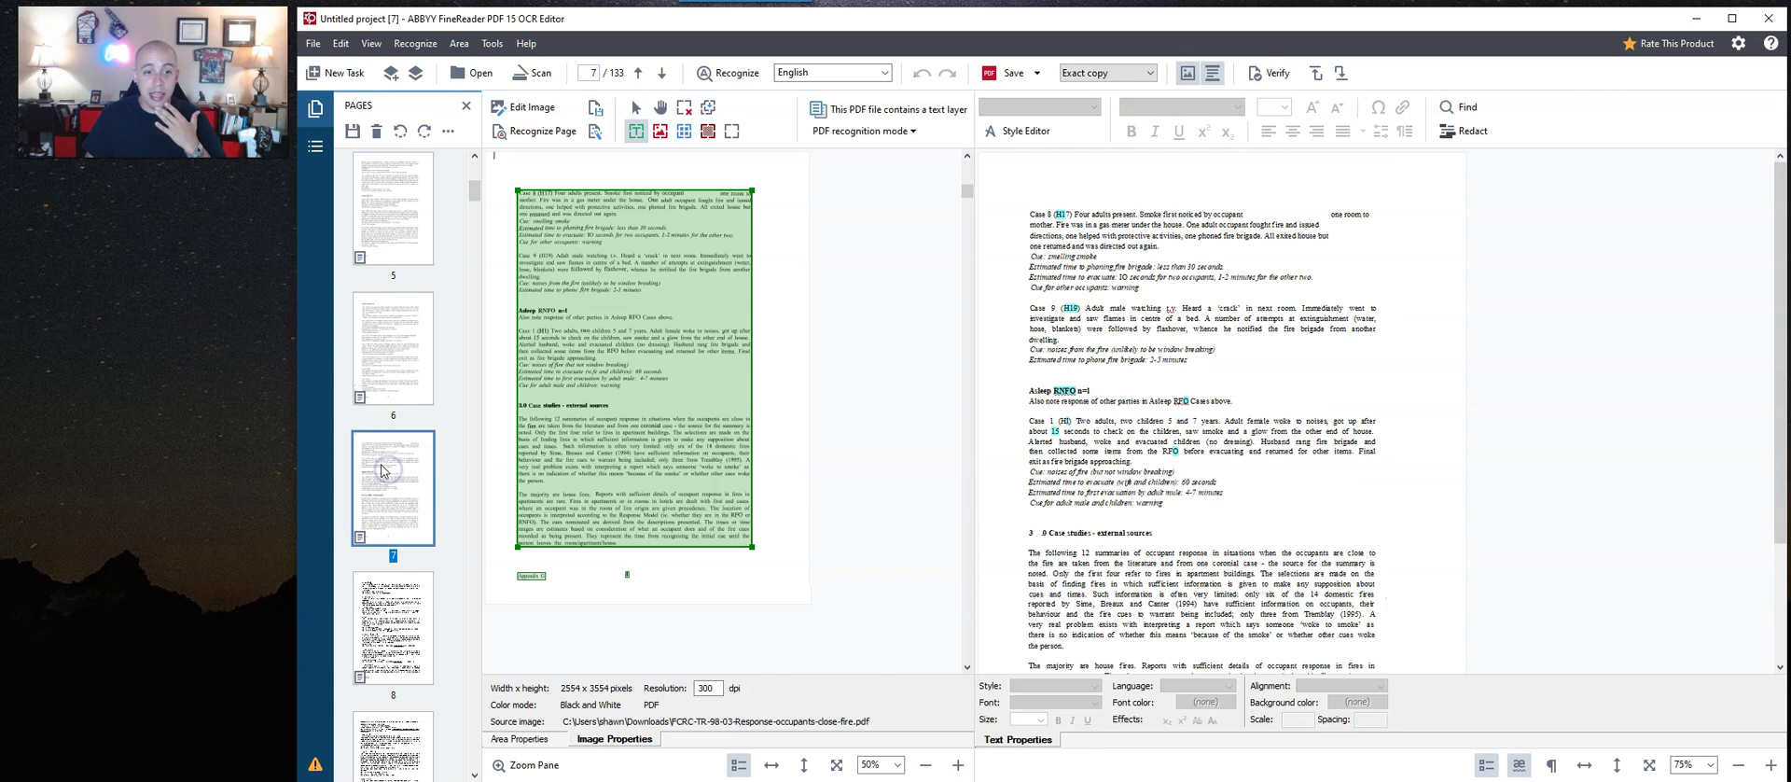
click(525, 575)
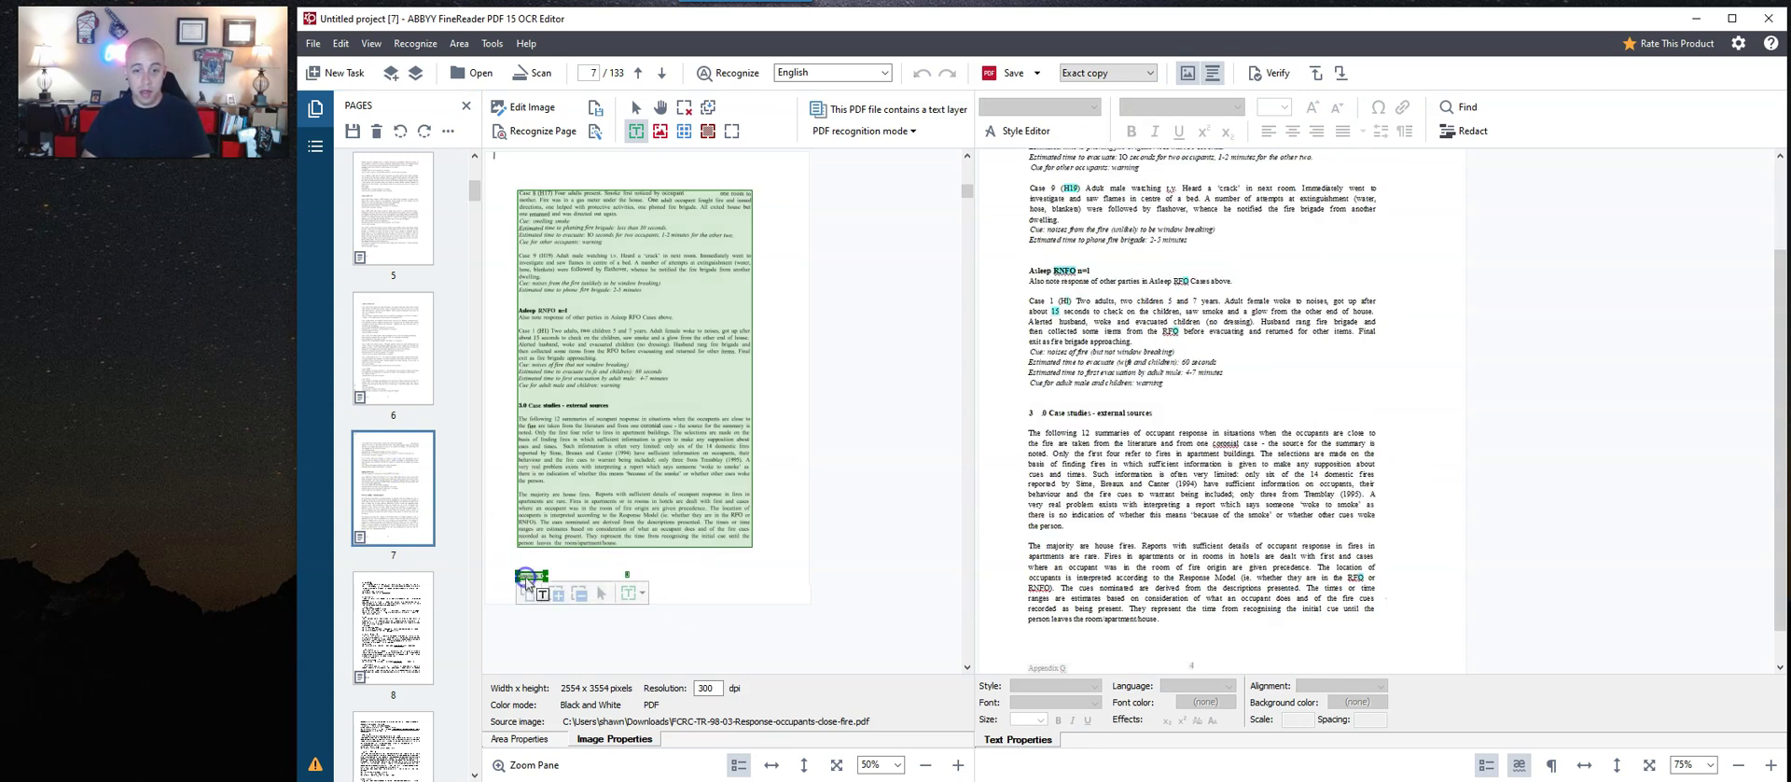
click(524, 579)
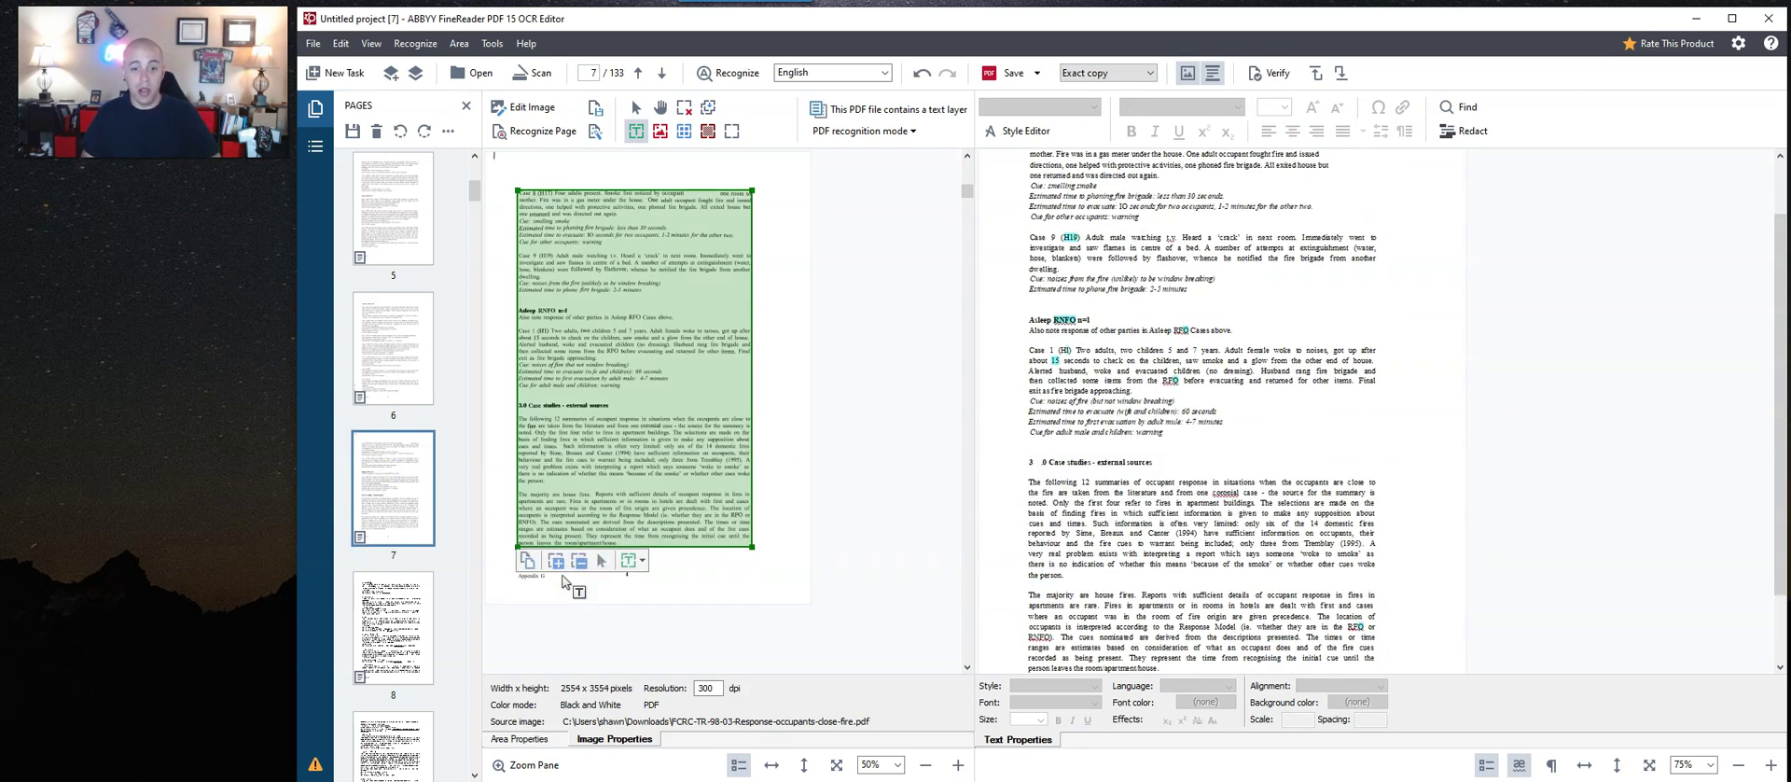
click(418, 618)
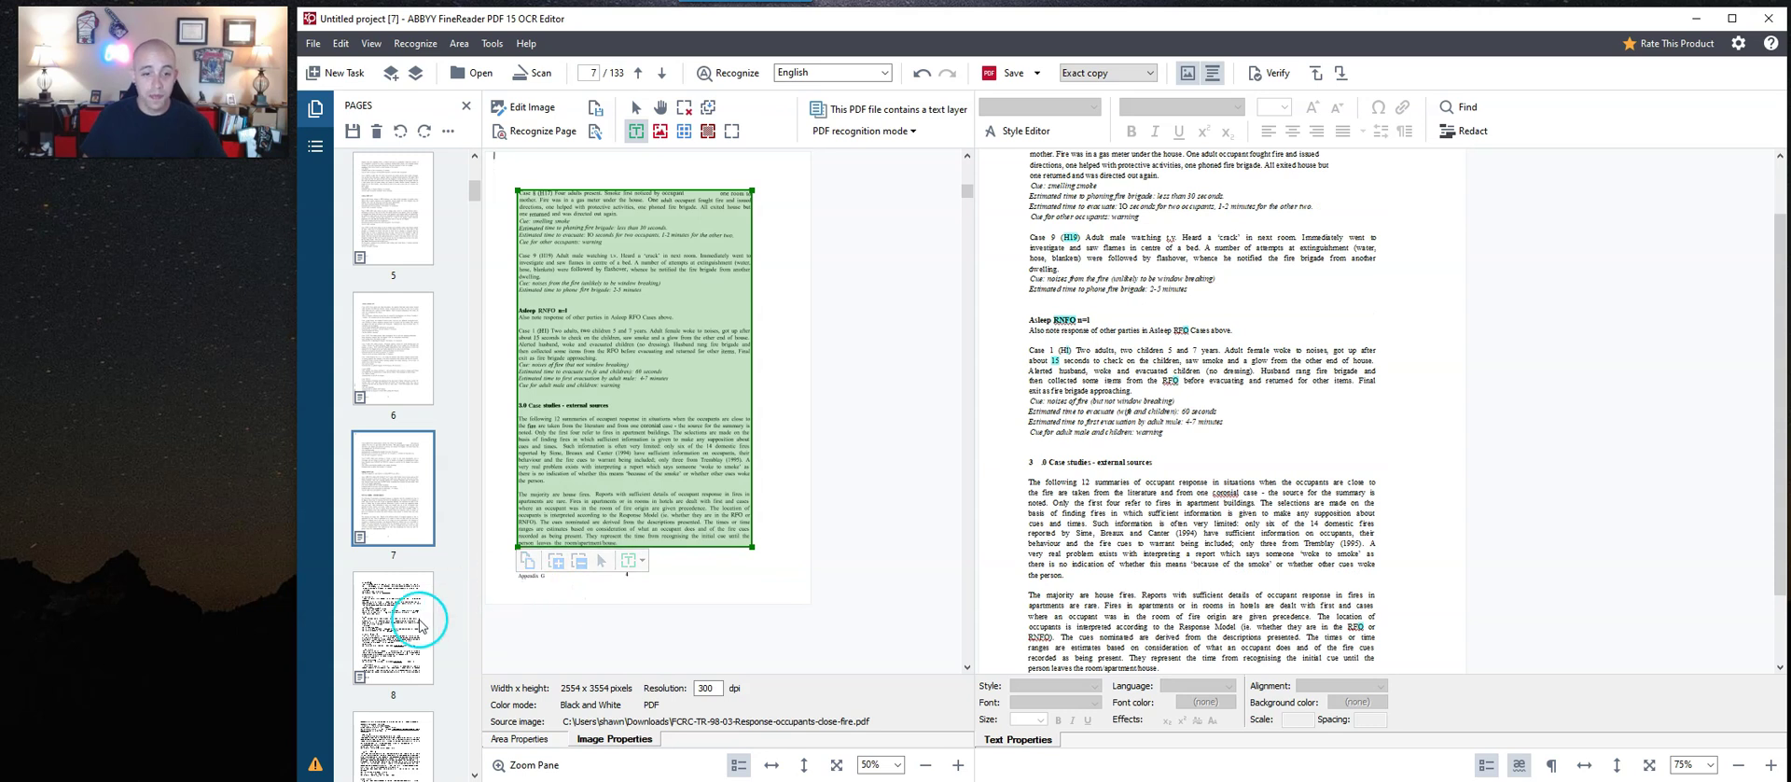
click(539, 579)
key(Delete)
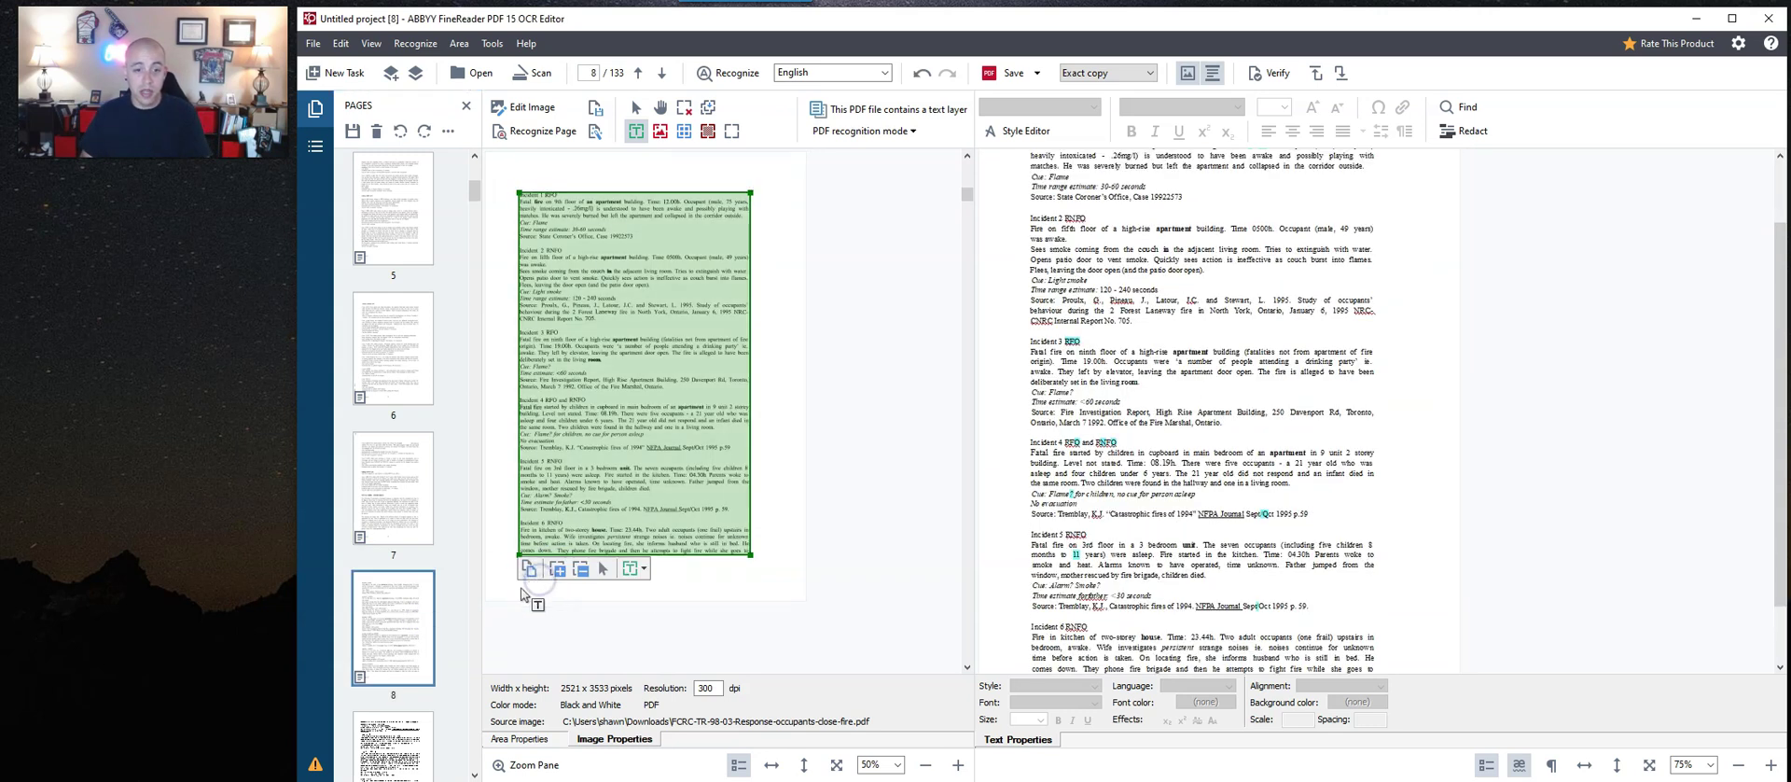
click(411, 682)
scroll(396, 467, down, 5)
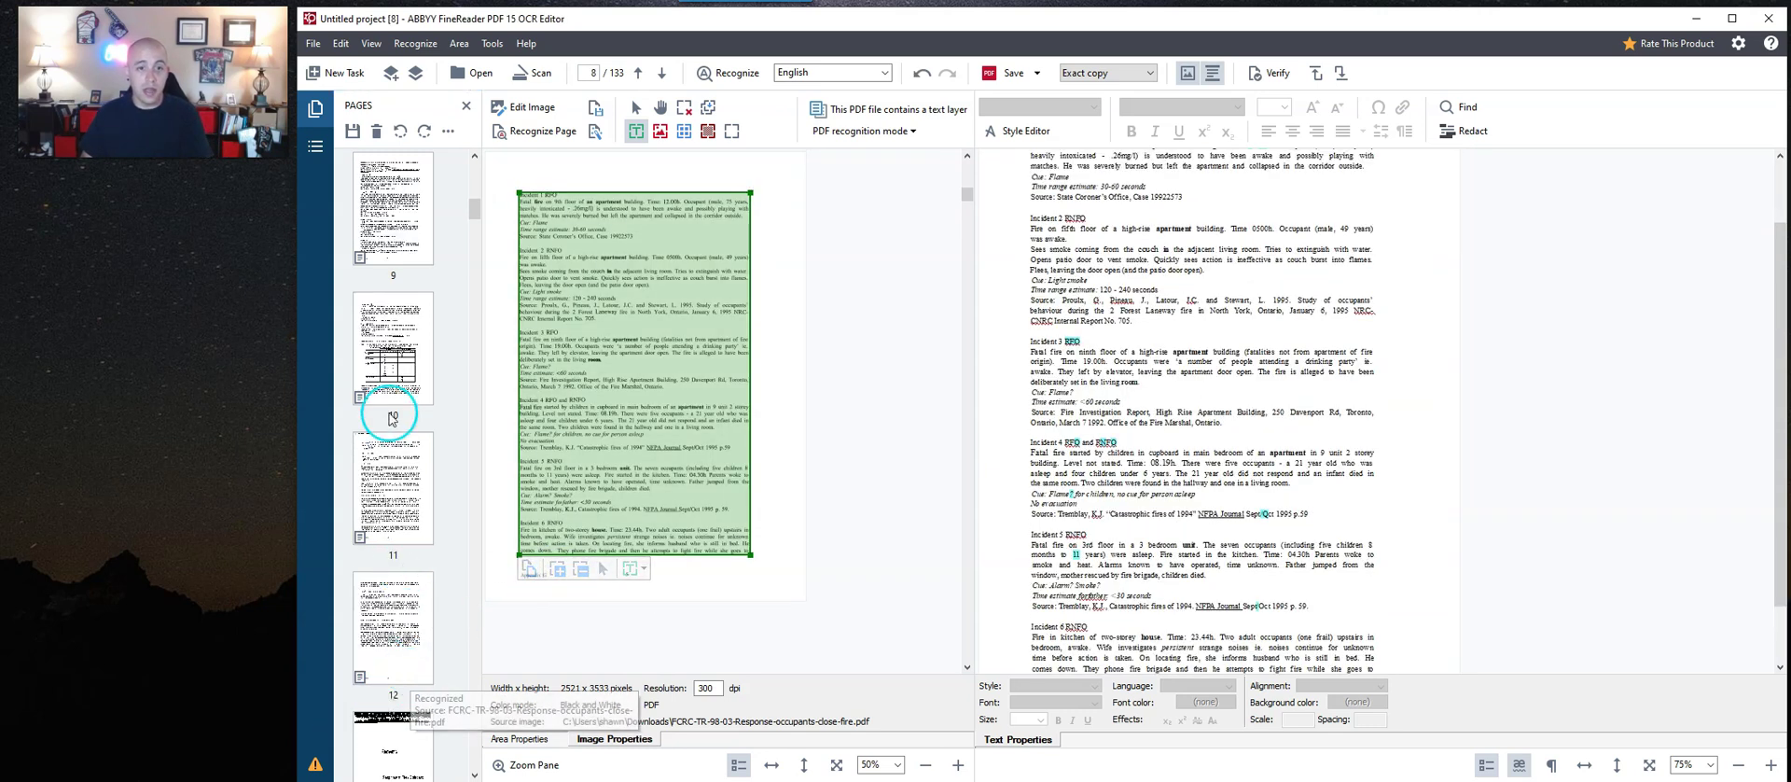
Delete the stray Appendix G areas on pages 9 and 10.
click(390, 224)
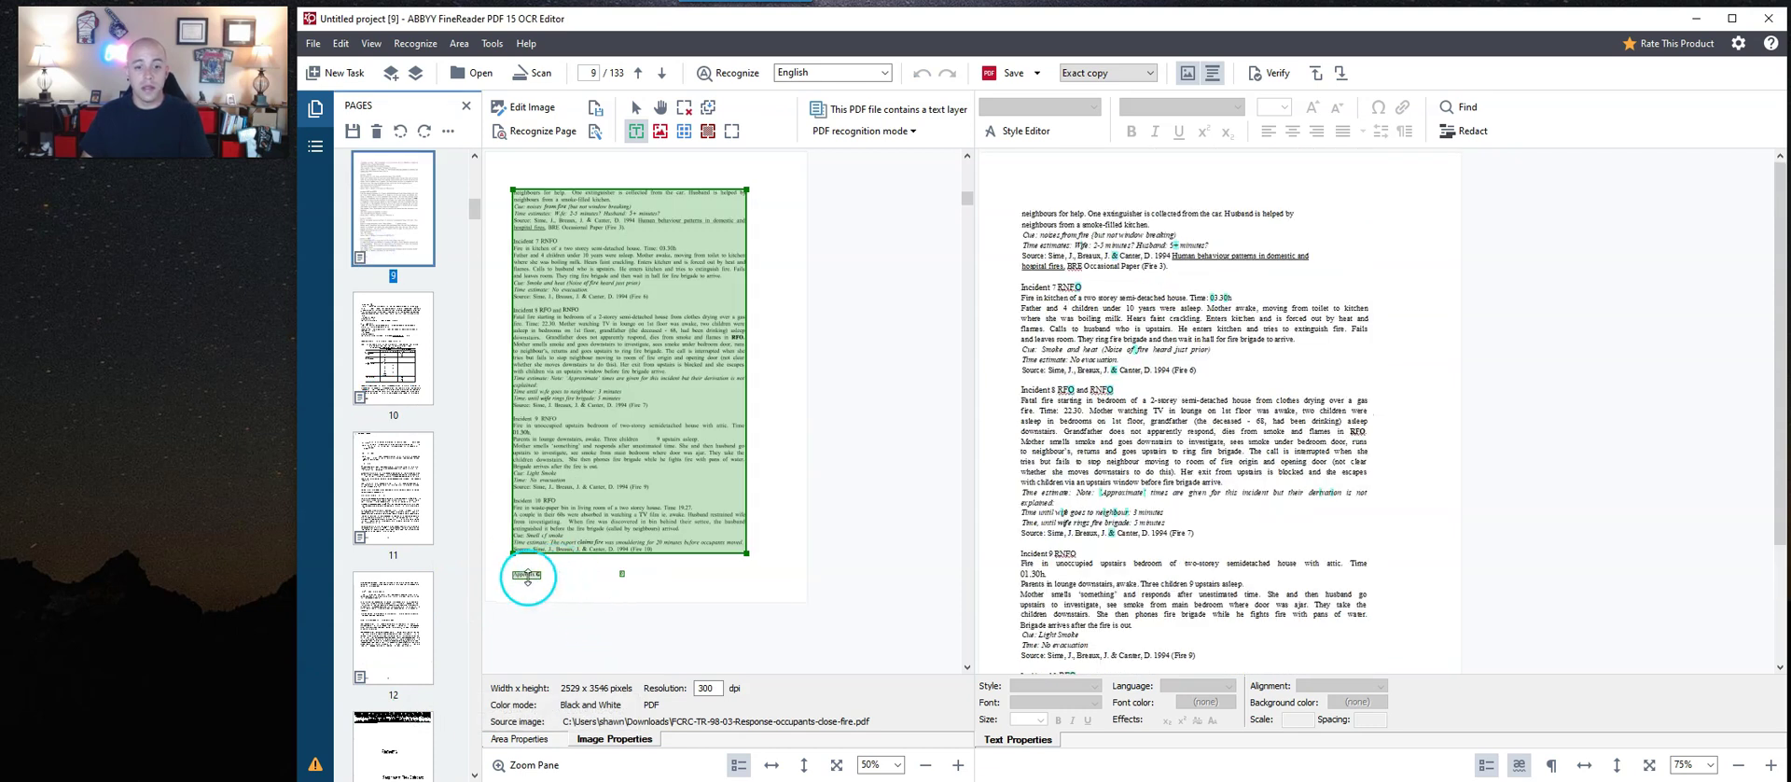
key(Delete)
click(394, 345)
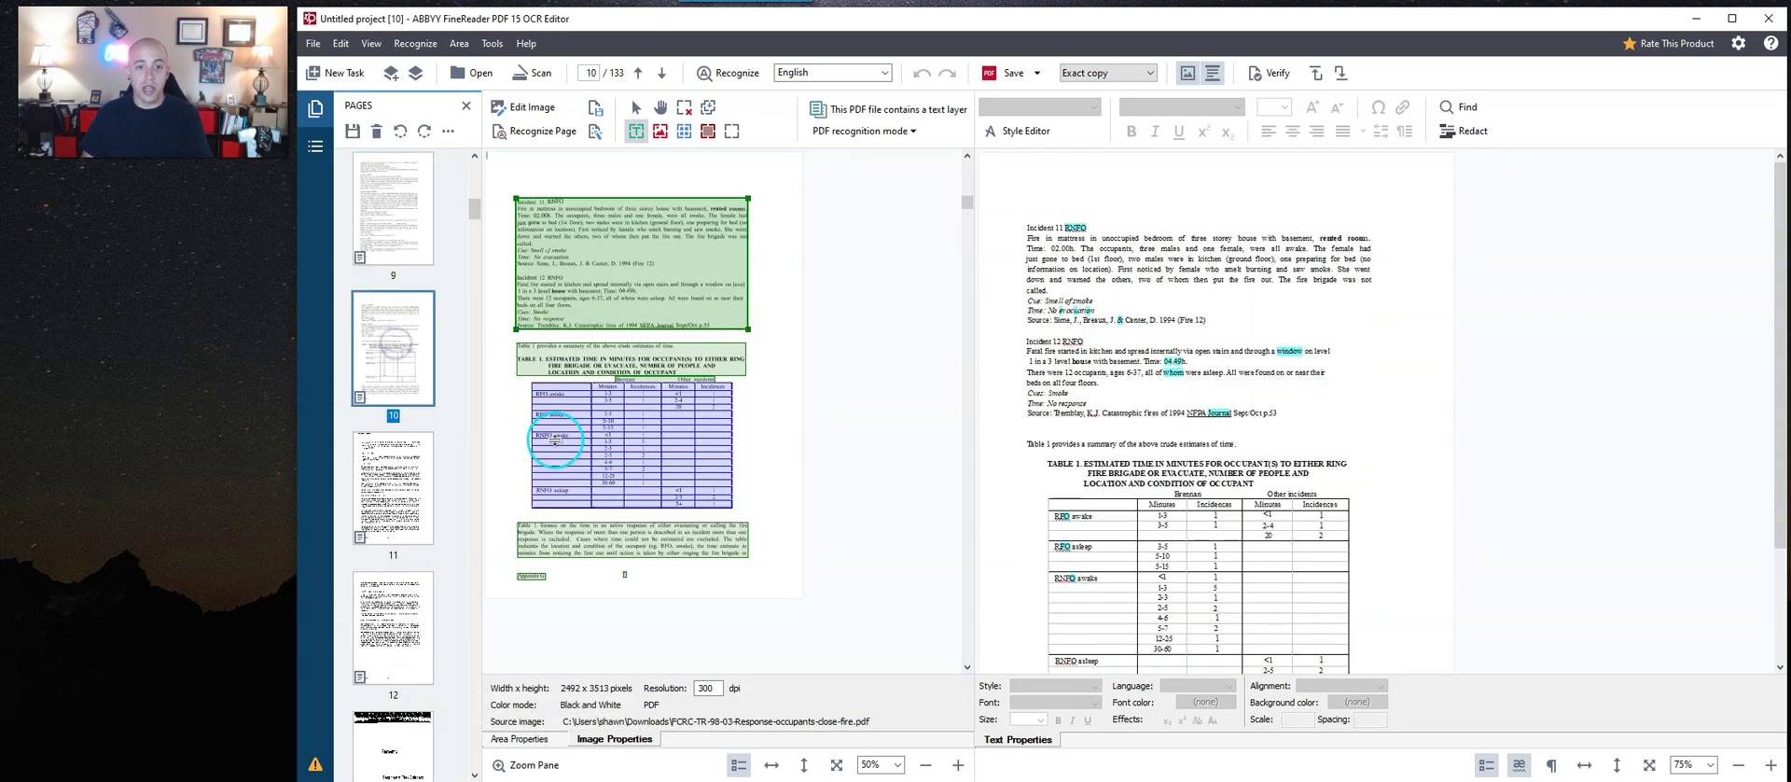
click(530, 575)
key(Delete)
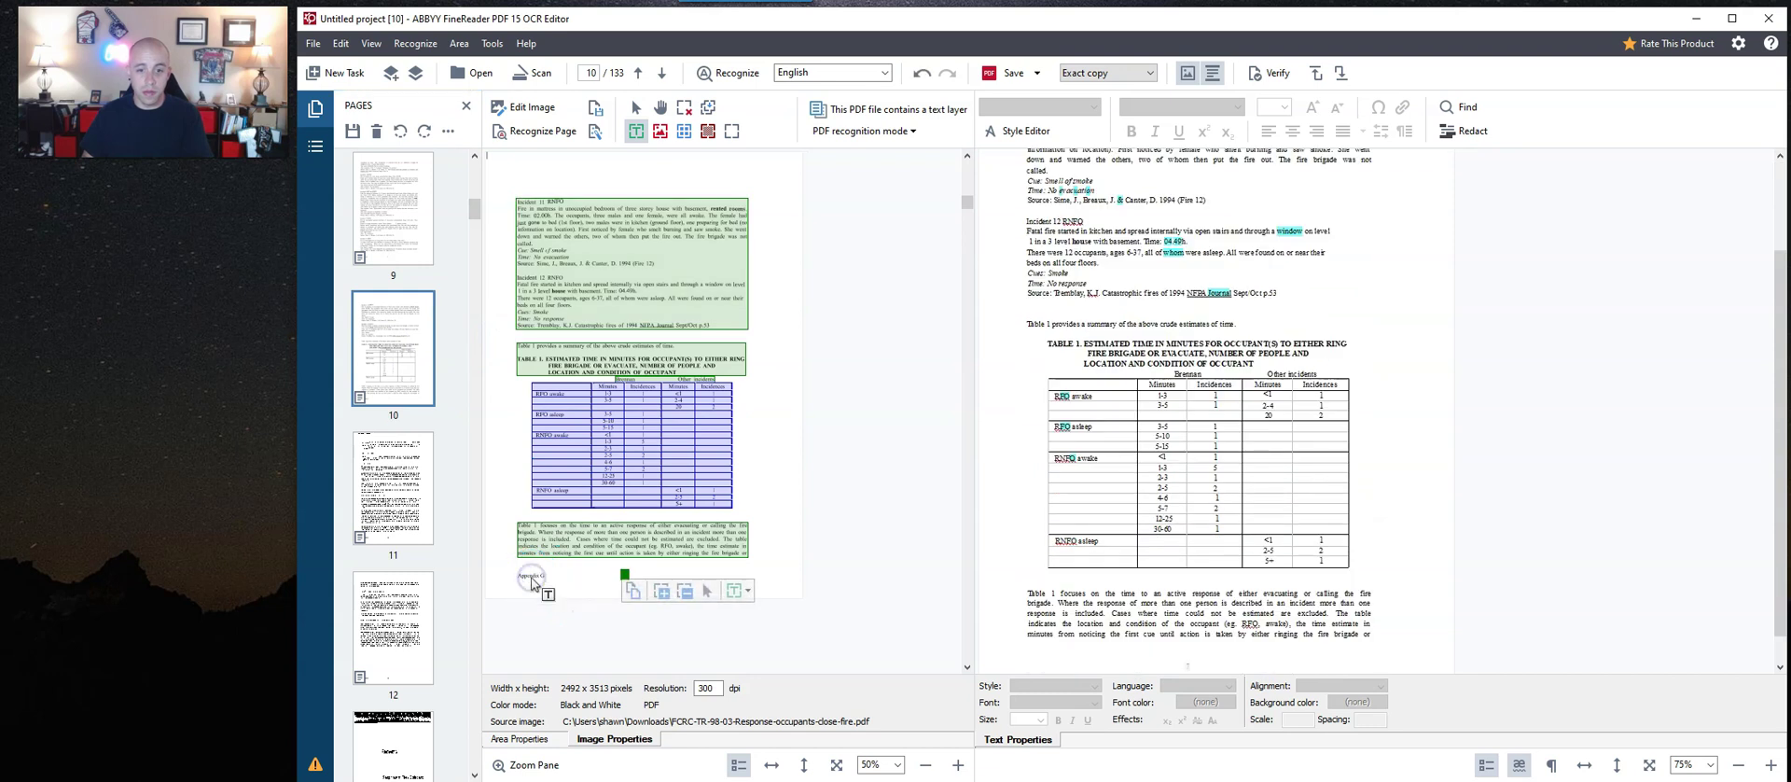
scroll(687, 471, up, 3)
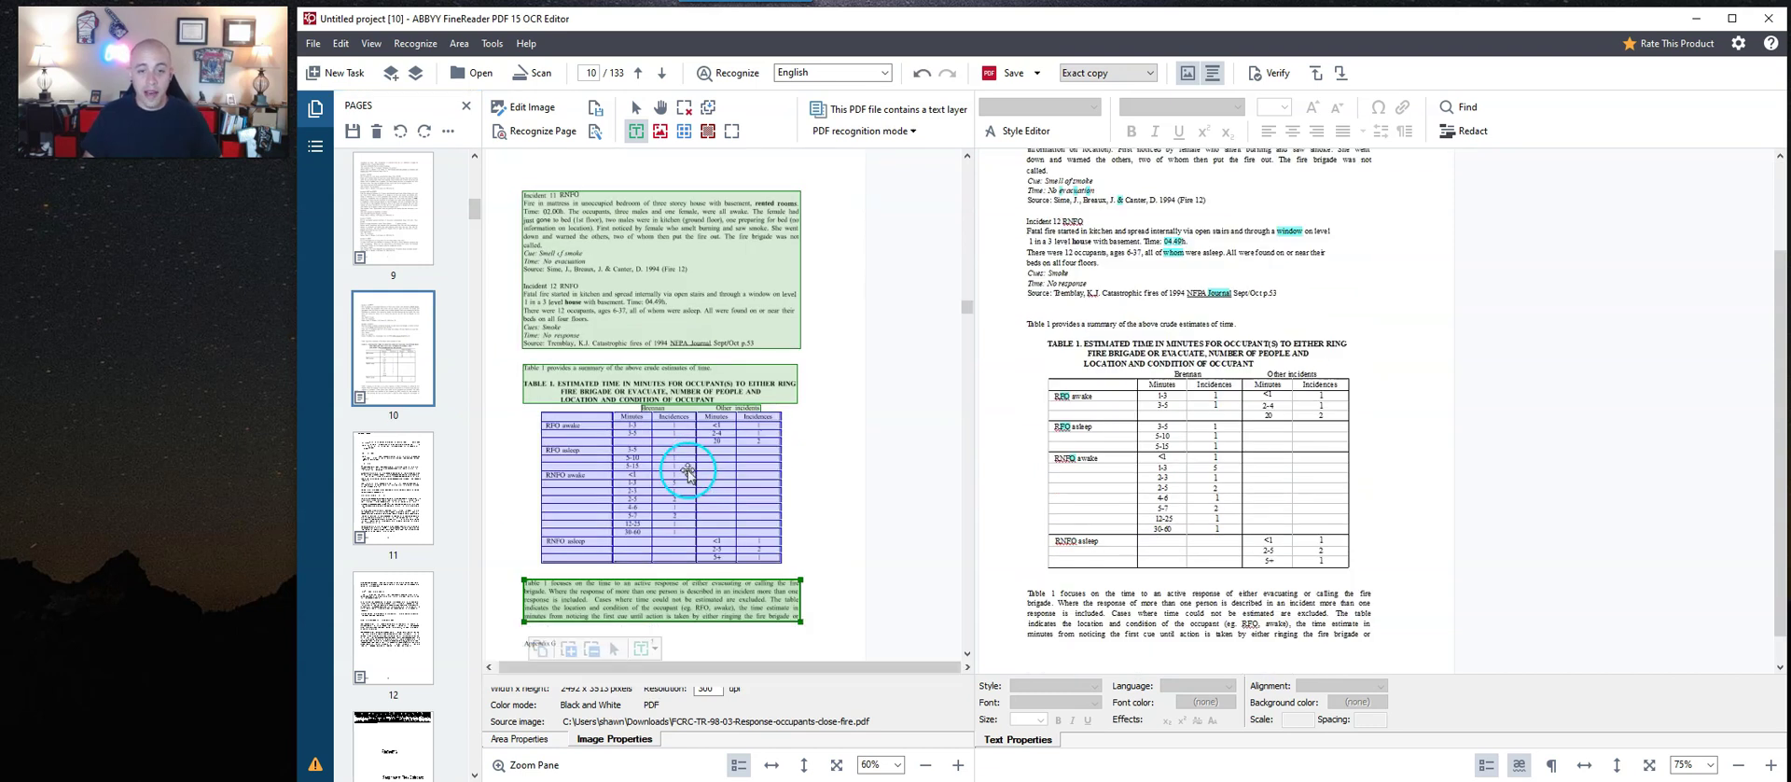
scroll(688, 471, down, 1)
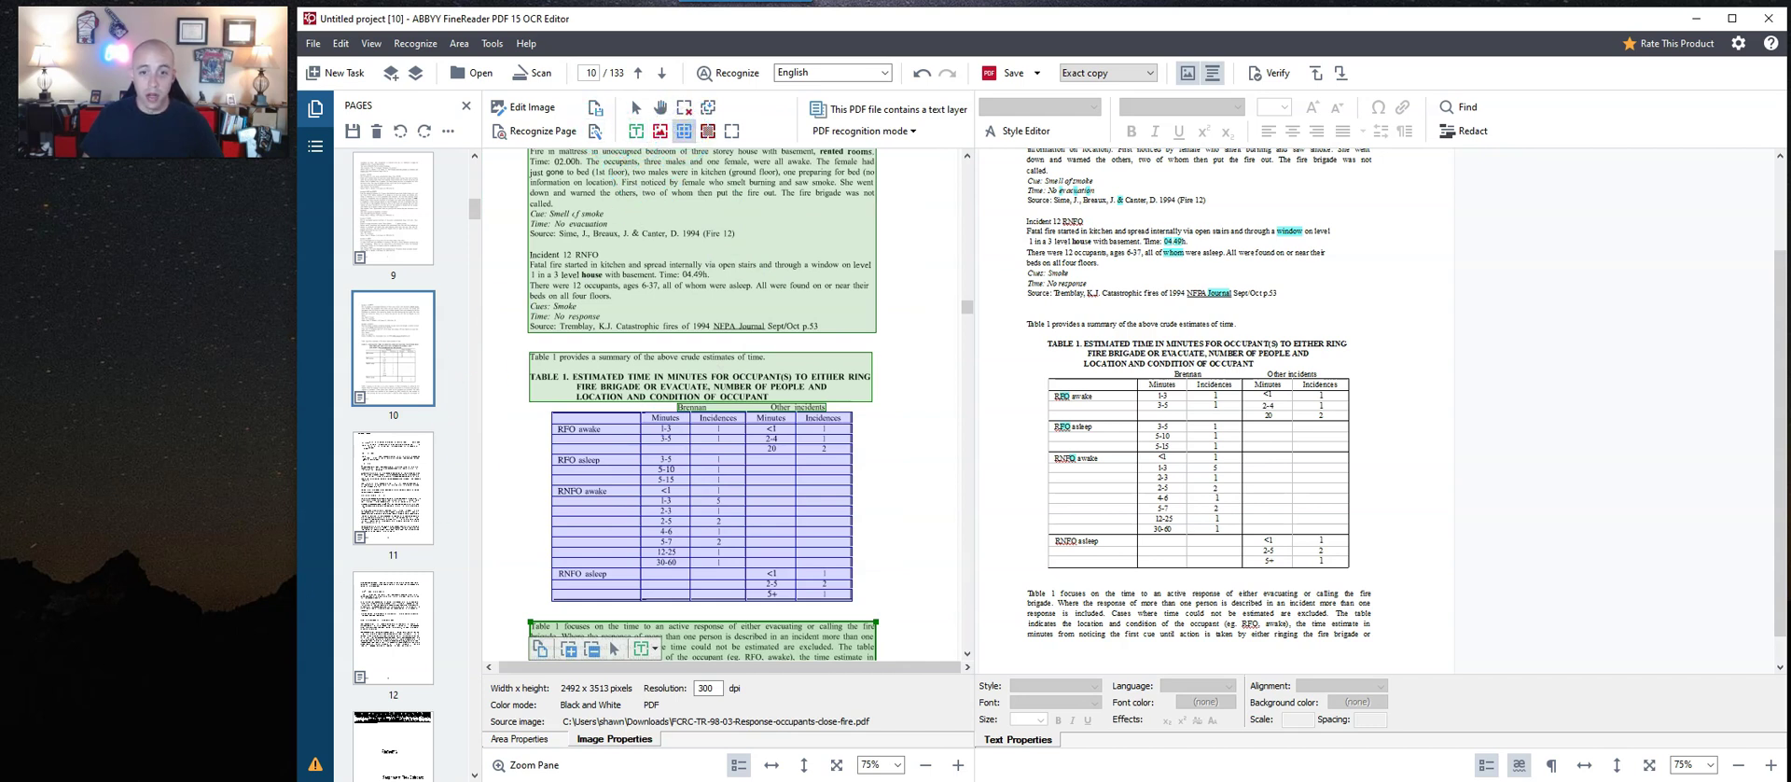
Draw a table area around page 10's Table 1 and analyze it into cells.
click(522, 404)
click(688, 129)
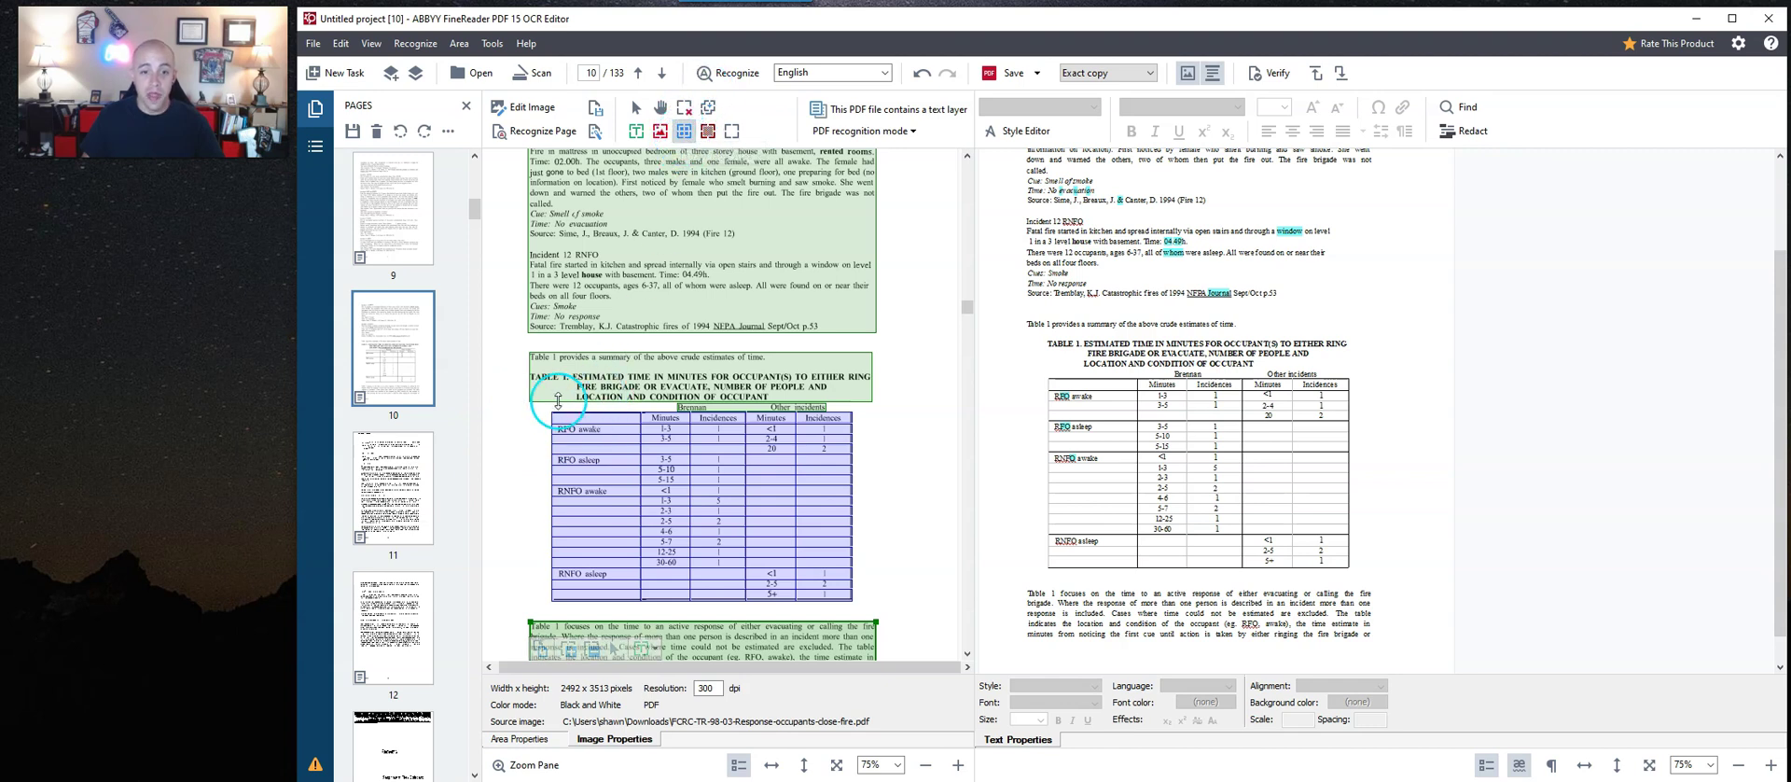
mouse_move(521, 402)
mouse_down()
mouse_move(601, 485)
mouse_move(825, 529)
mouse_move(868, 569)
mouse_move(865, 604)
mouse_up()
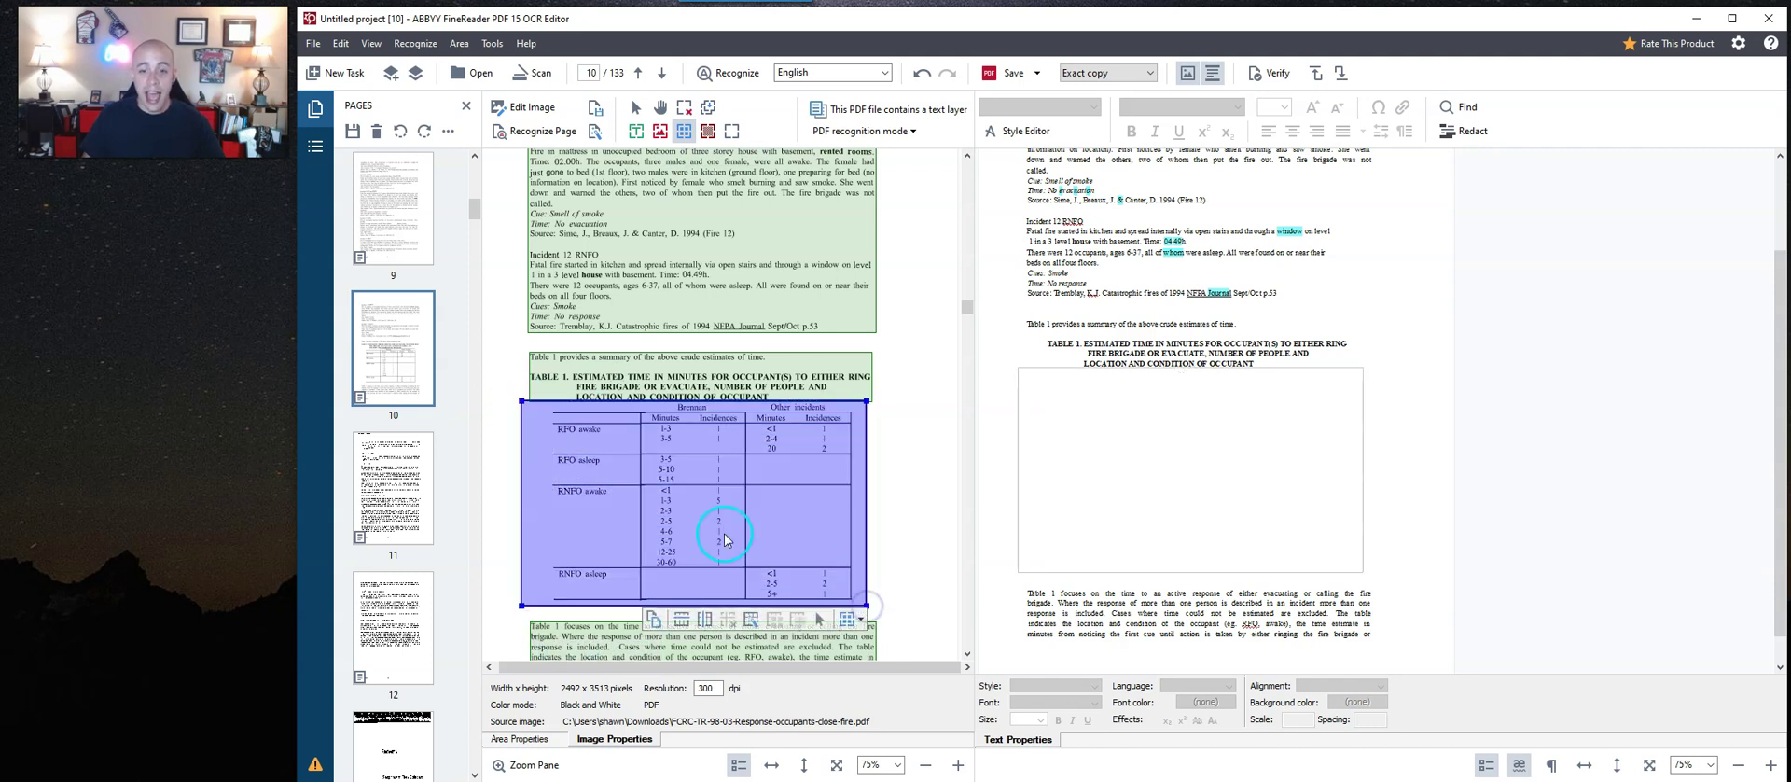
click(738, 615)
click(752, 620)
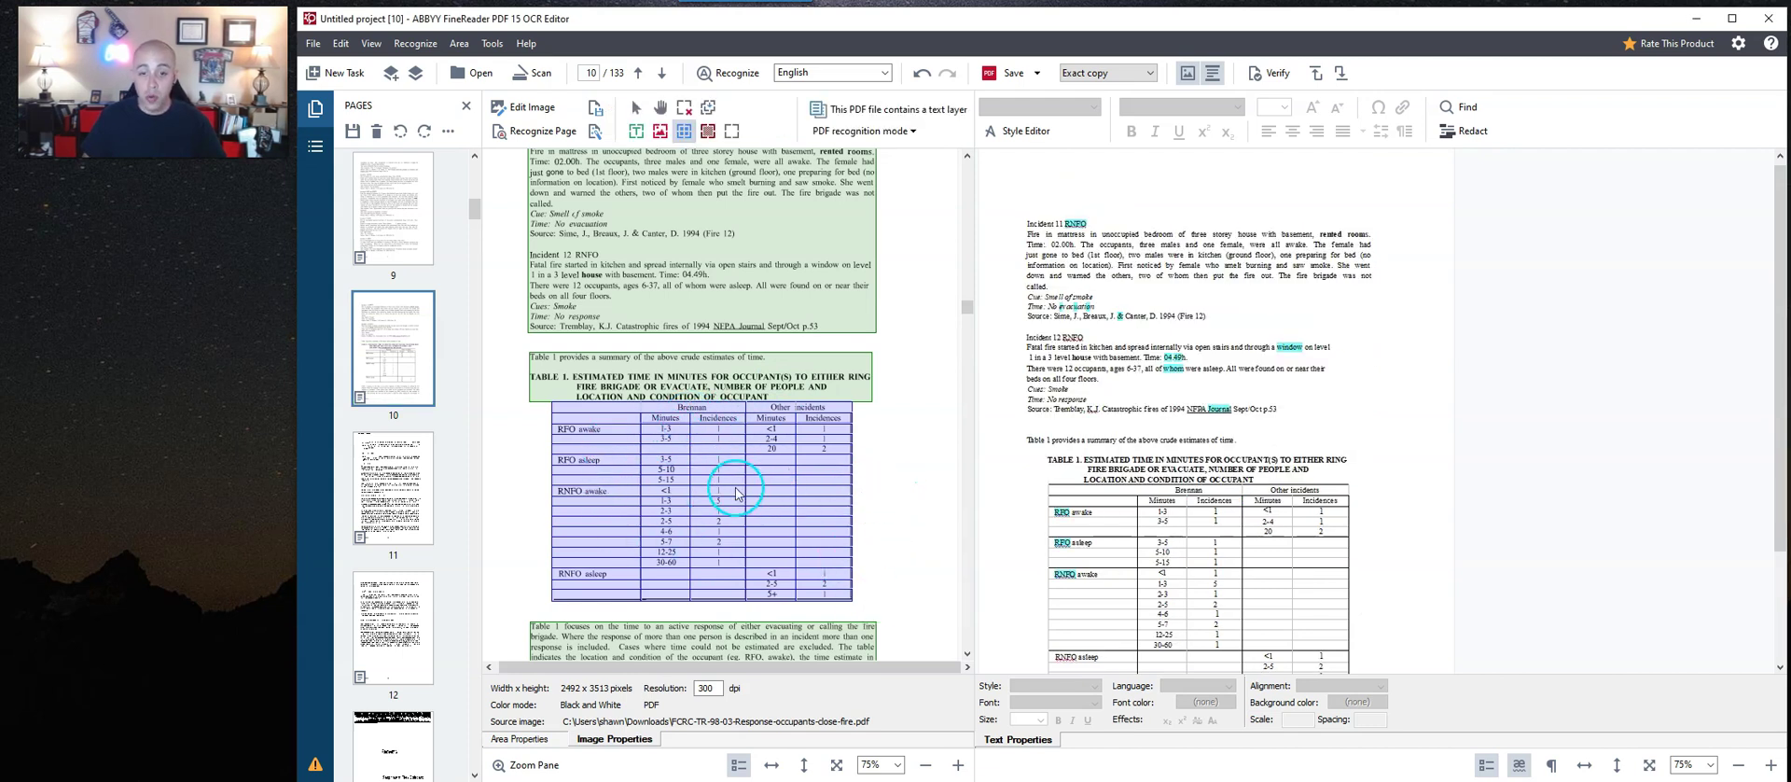
click(728, 479)
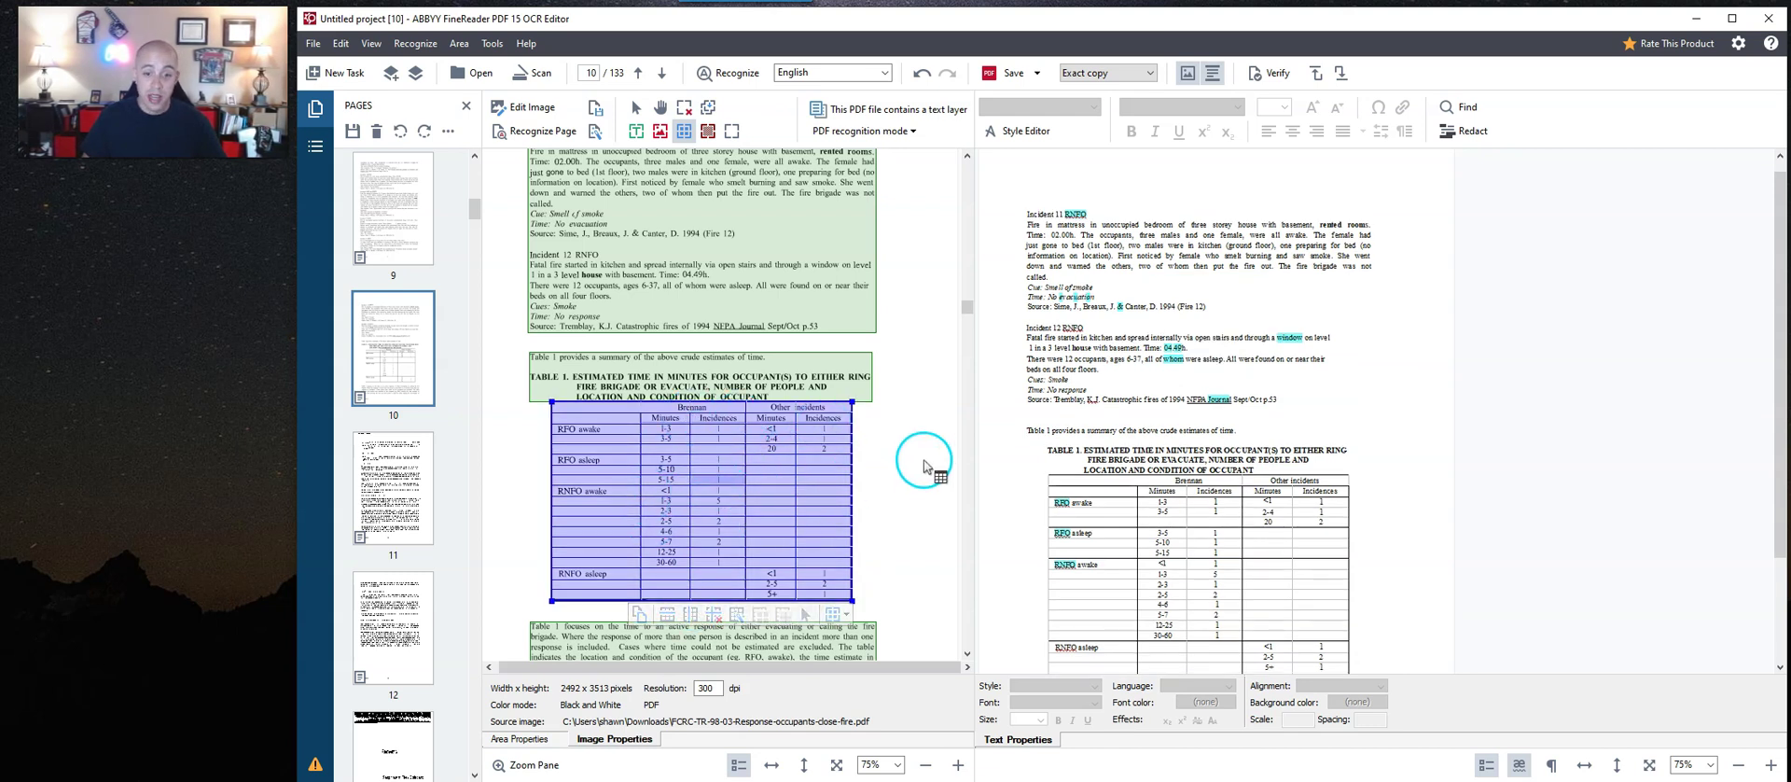
scroll(924, 459, down, 1)
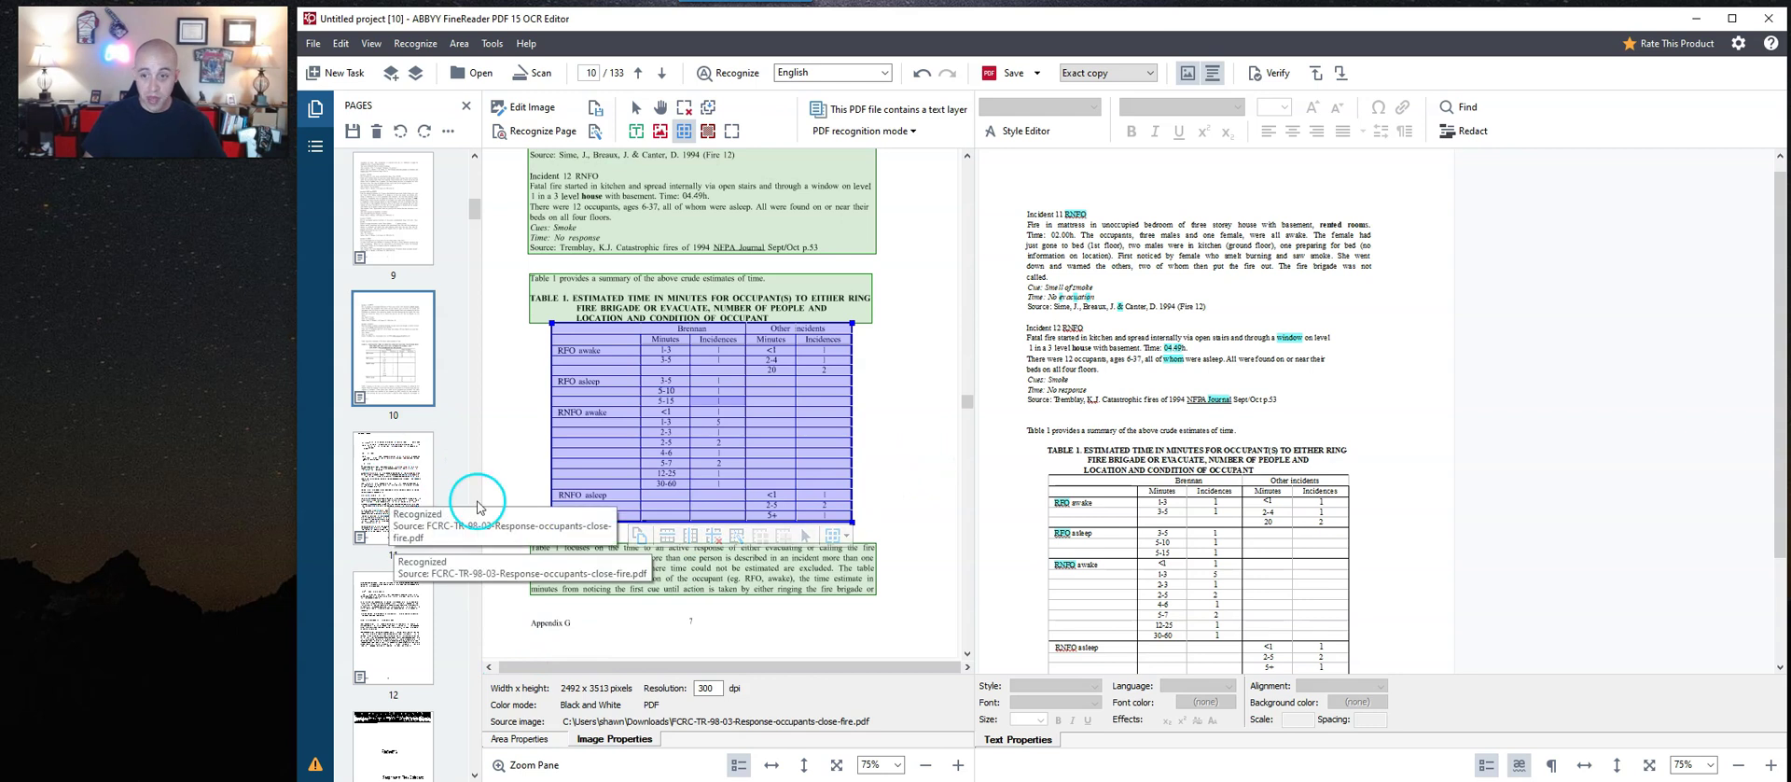
scroll(761, 376, down, 1)
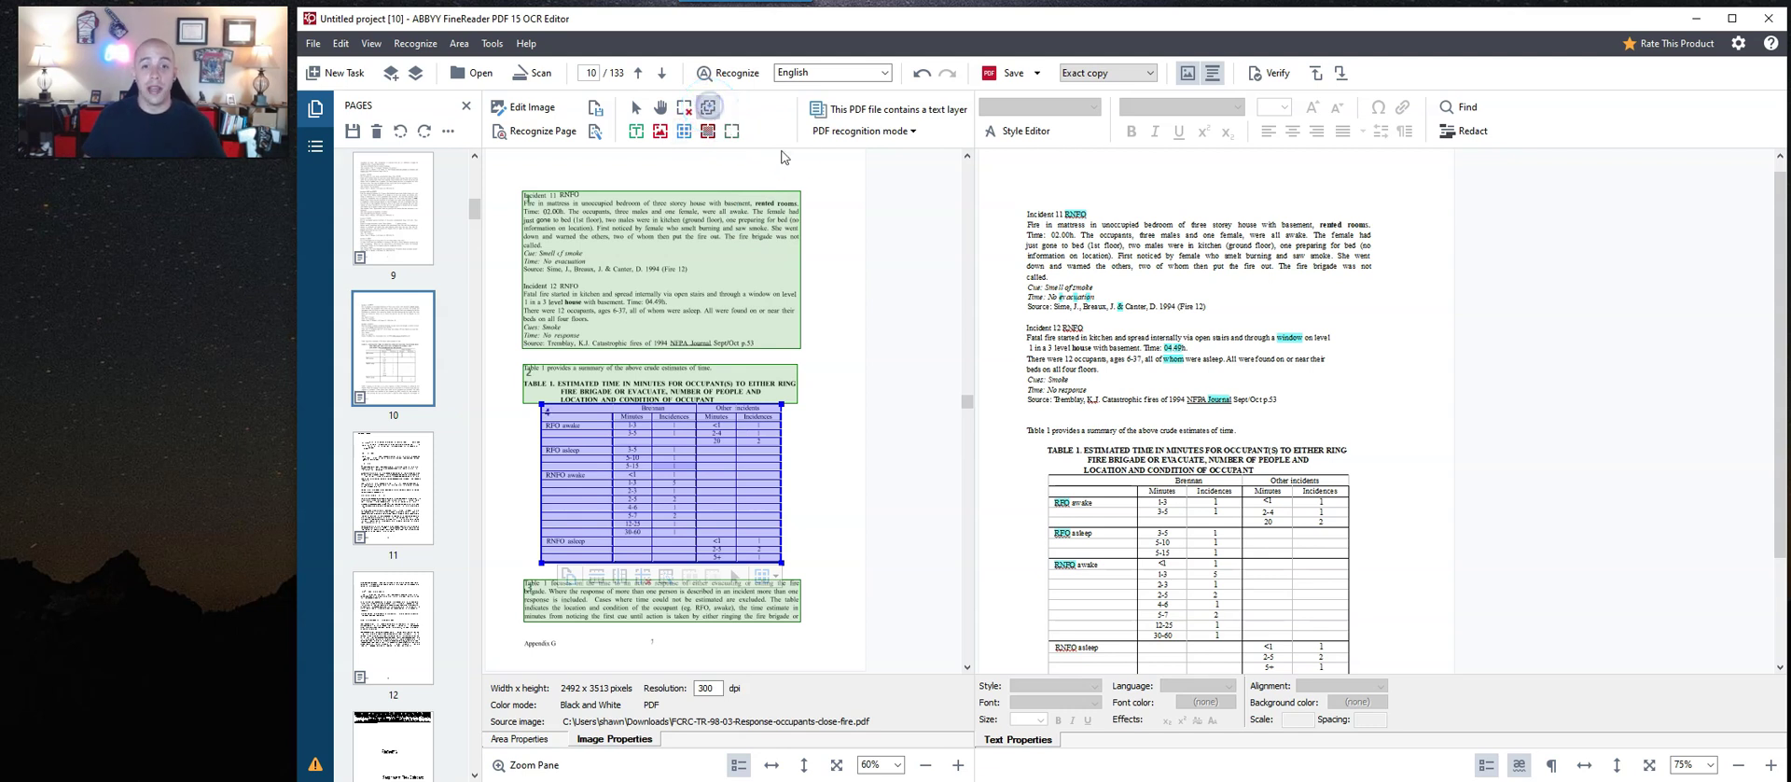
Order page 10's areas: incident text, Table 1 caption, table, then closing paragraph.
click(709, 108)
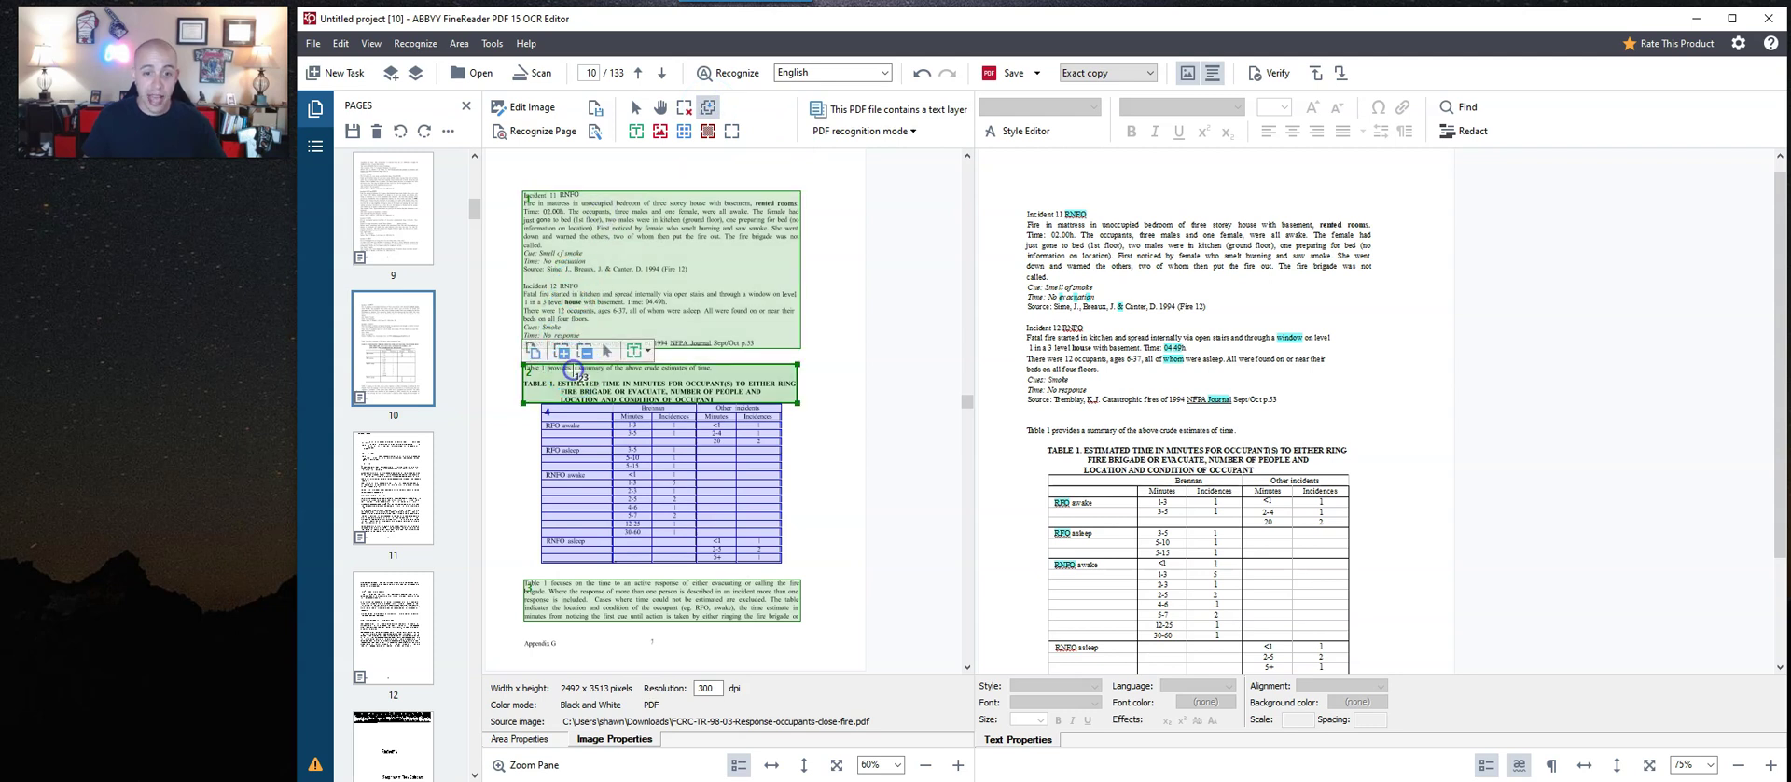
click(576, 463)
click(590, 592)
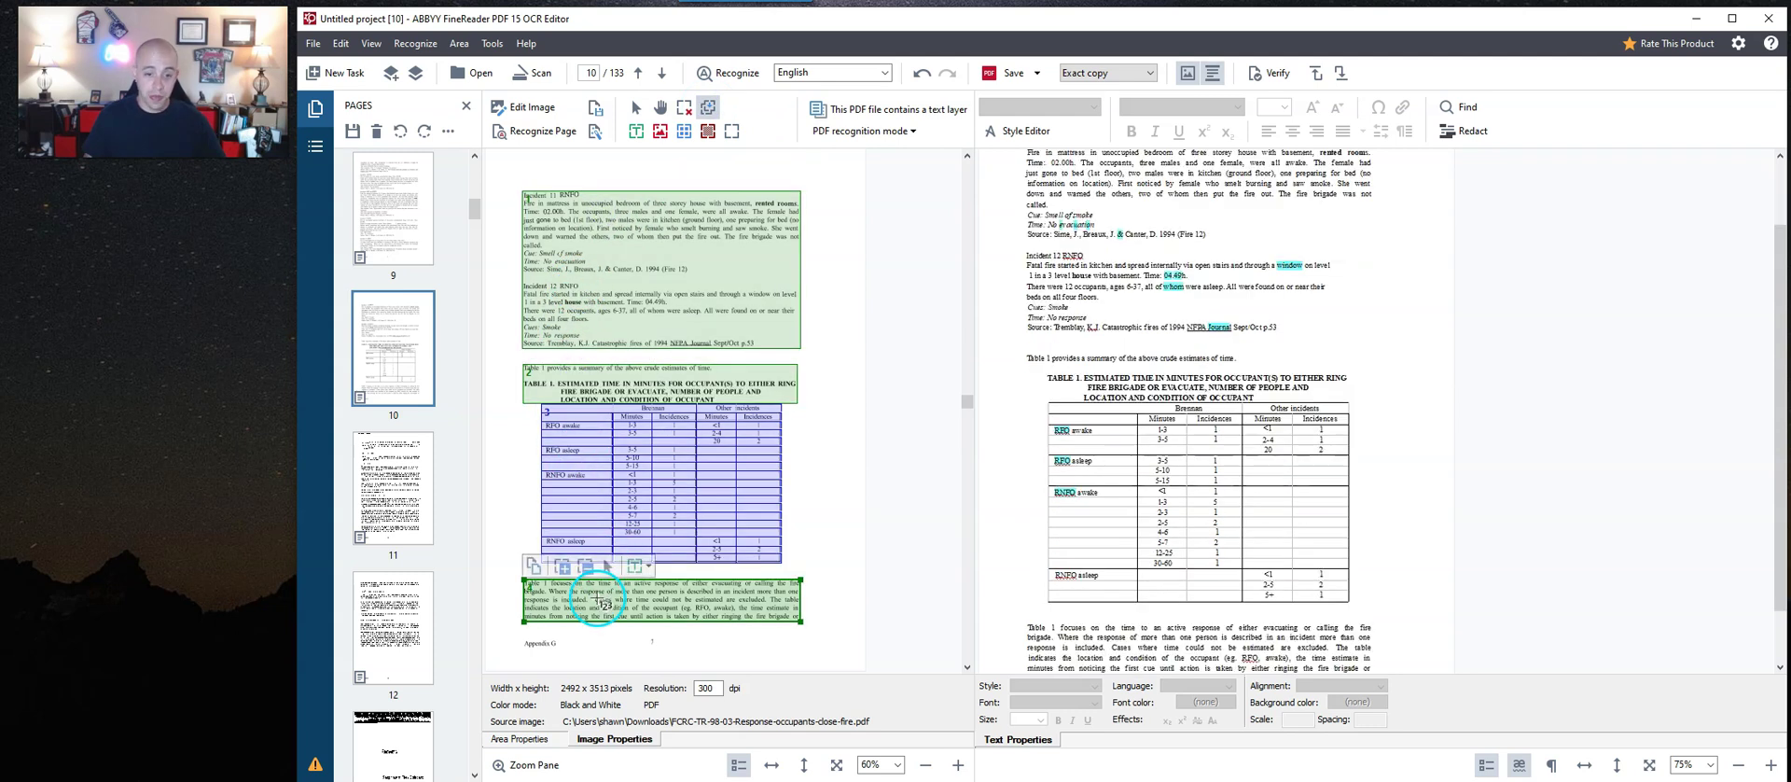
click(548, 198)
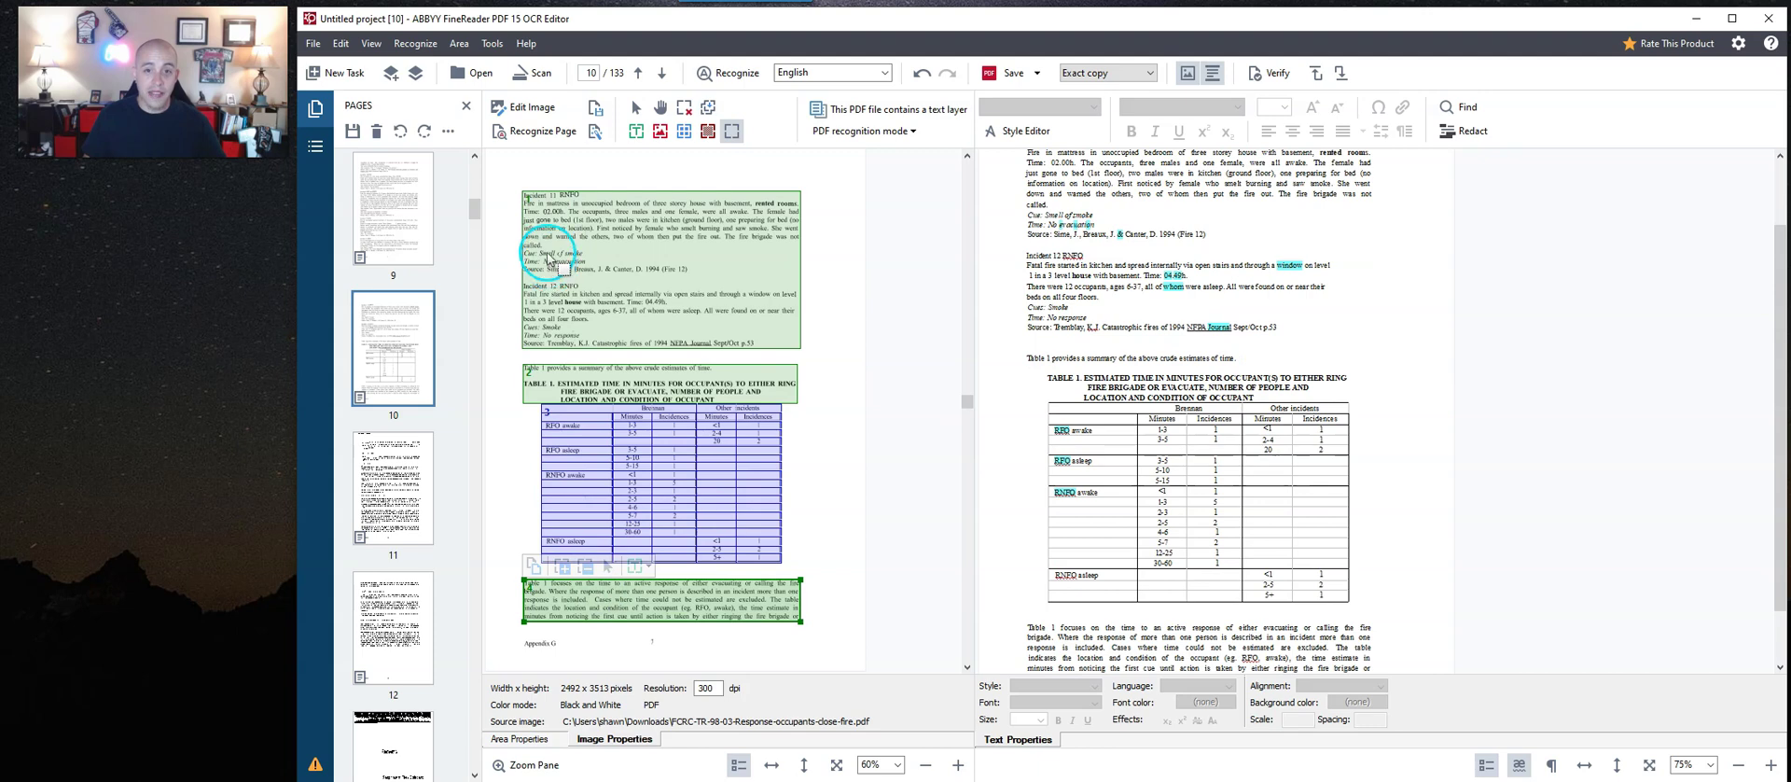
scroll(548, 239, up, 1)
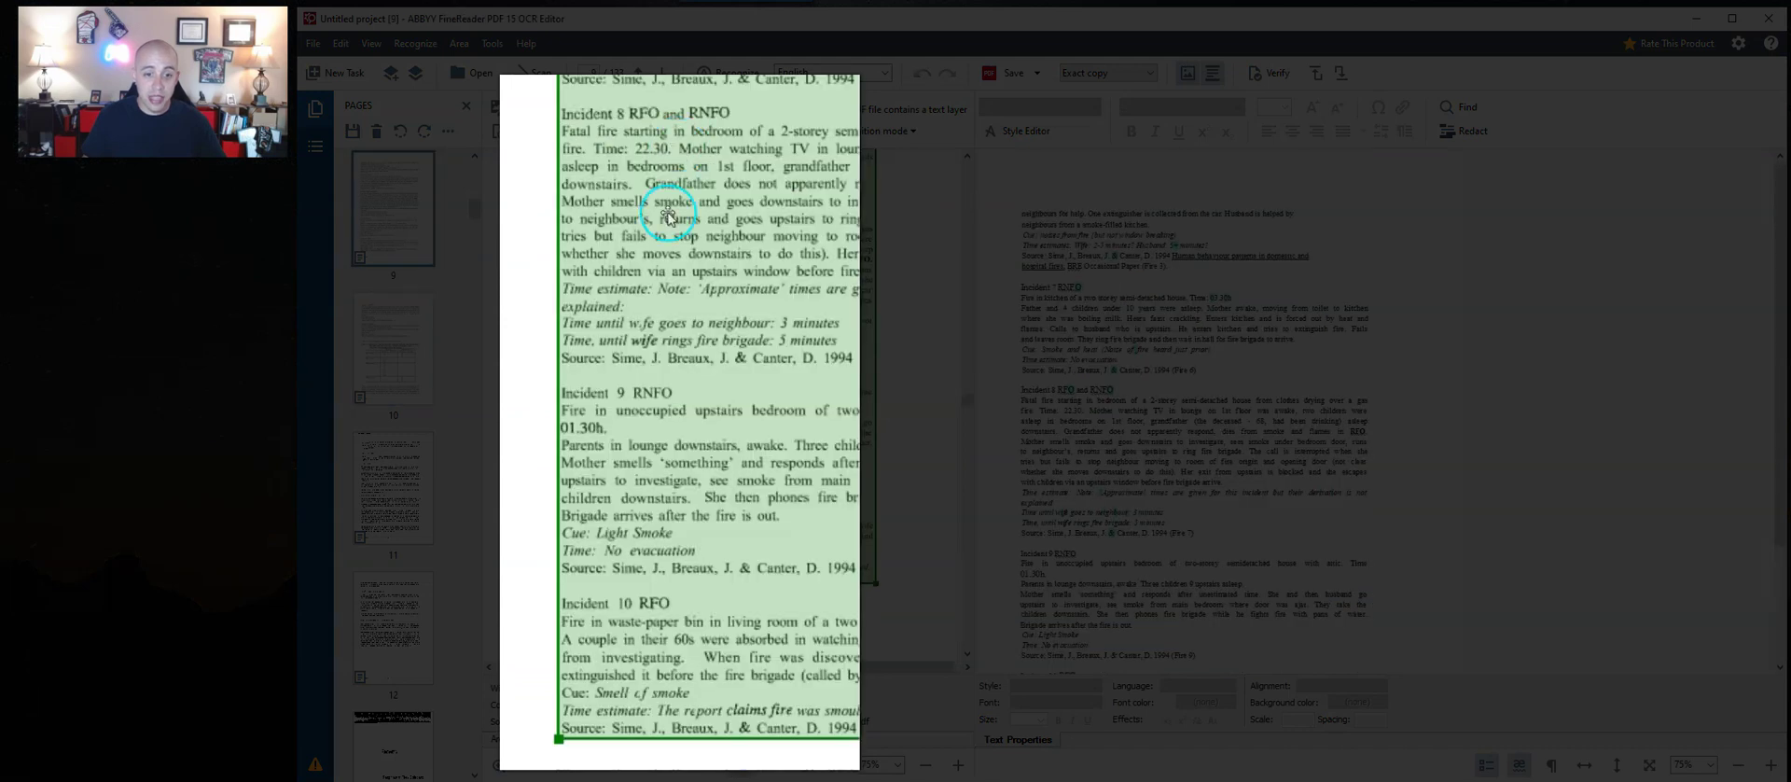
click(388, 363)
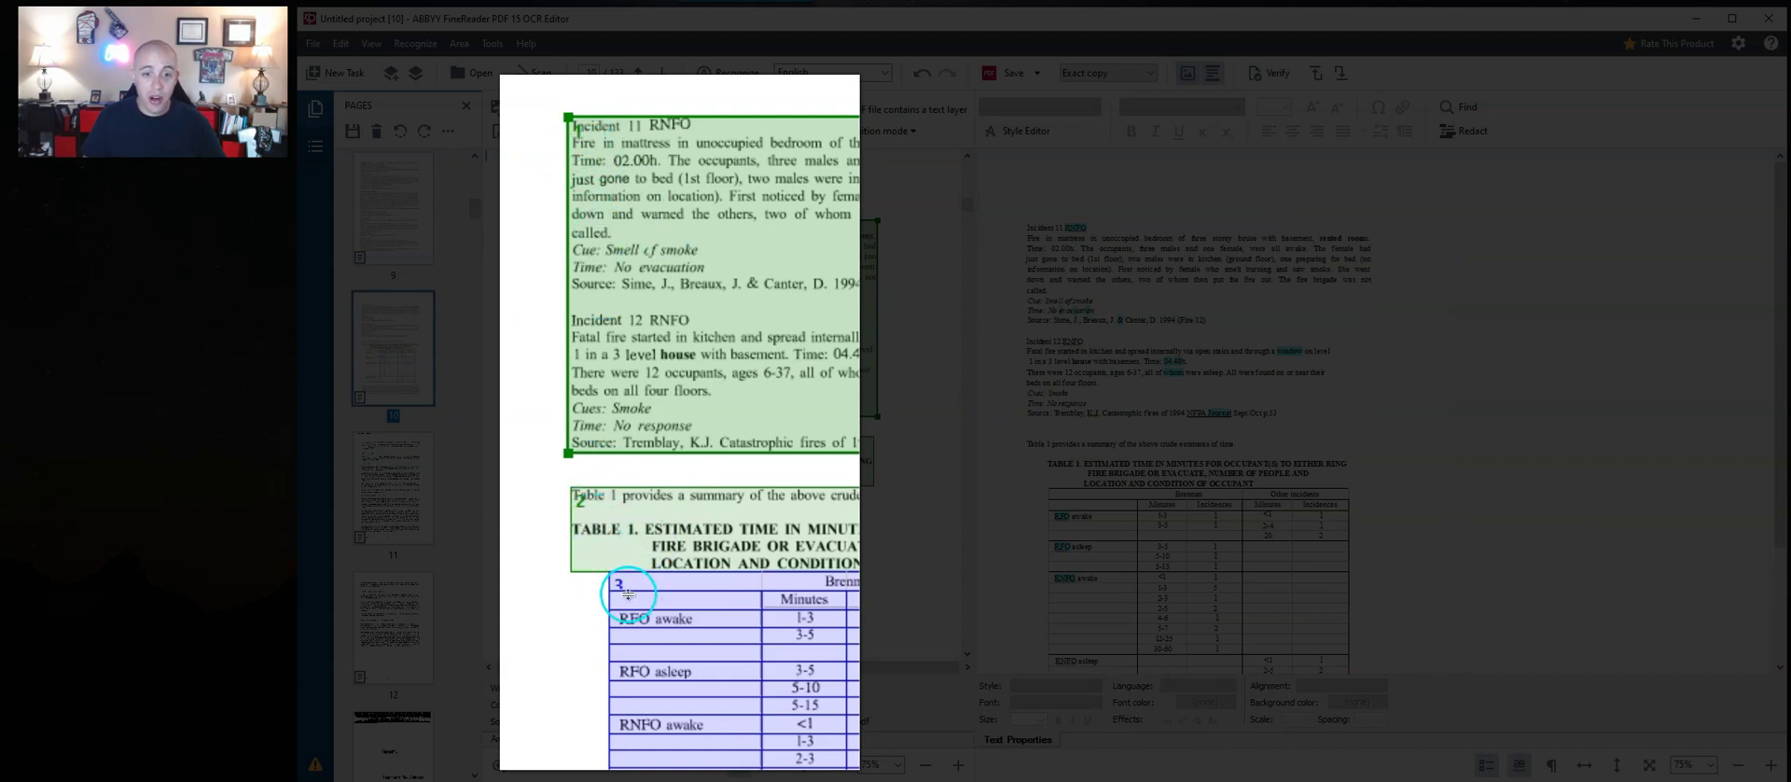
scroll(719, 488, down, 3)
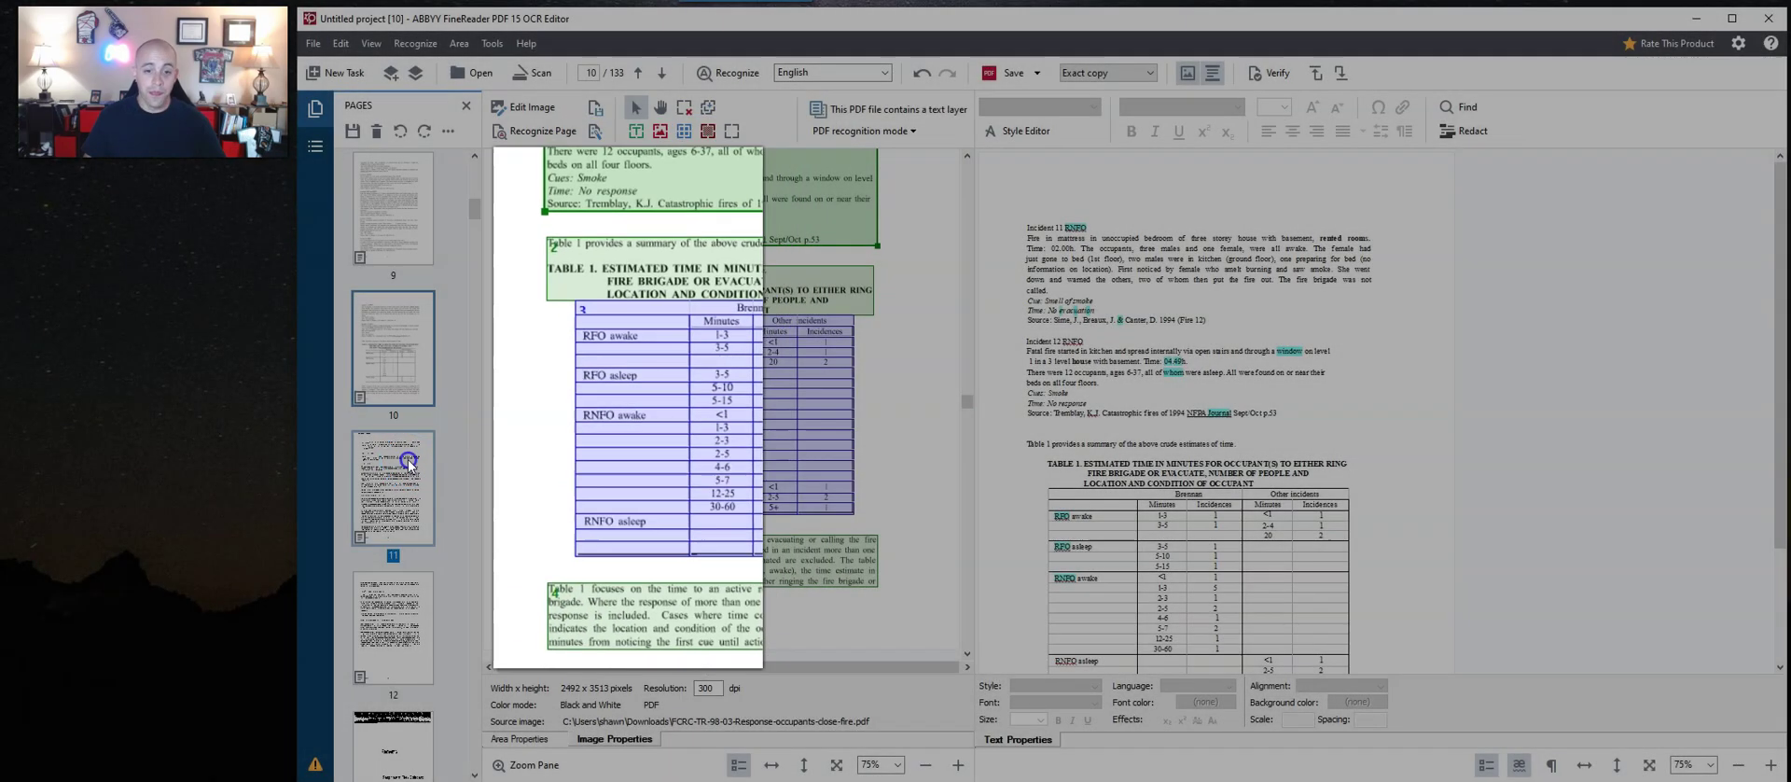
On page 11, correct the garbled words in the first recognized paragraph, typing 'if'.
click(401, 477)
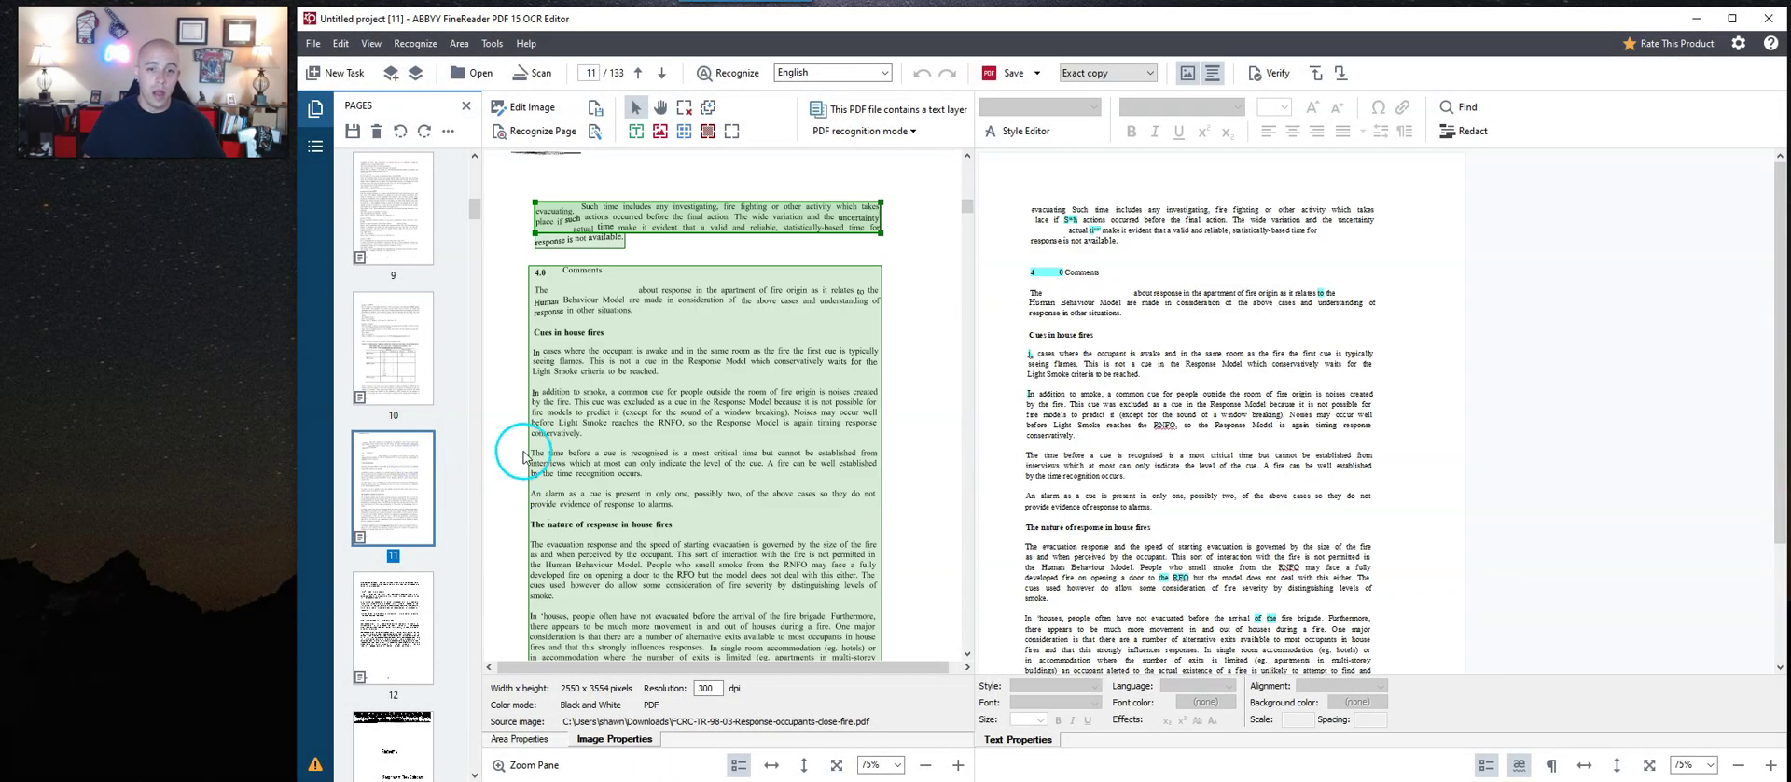
scroll(728, 403, down, 2)
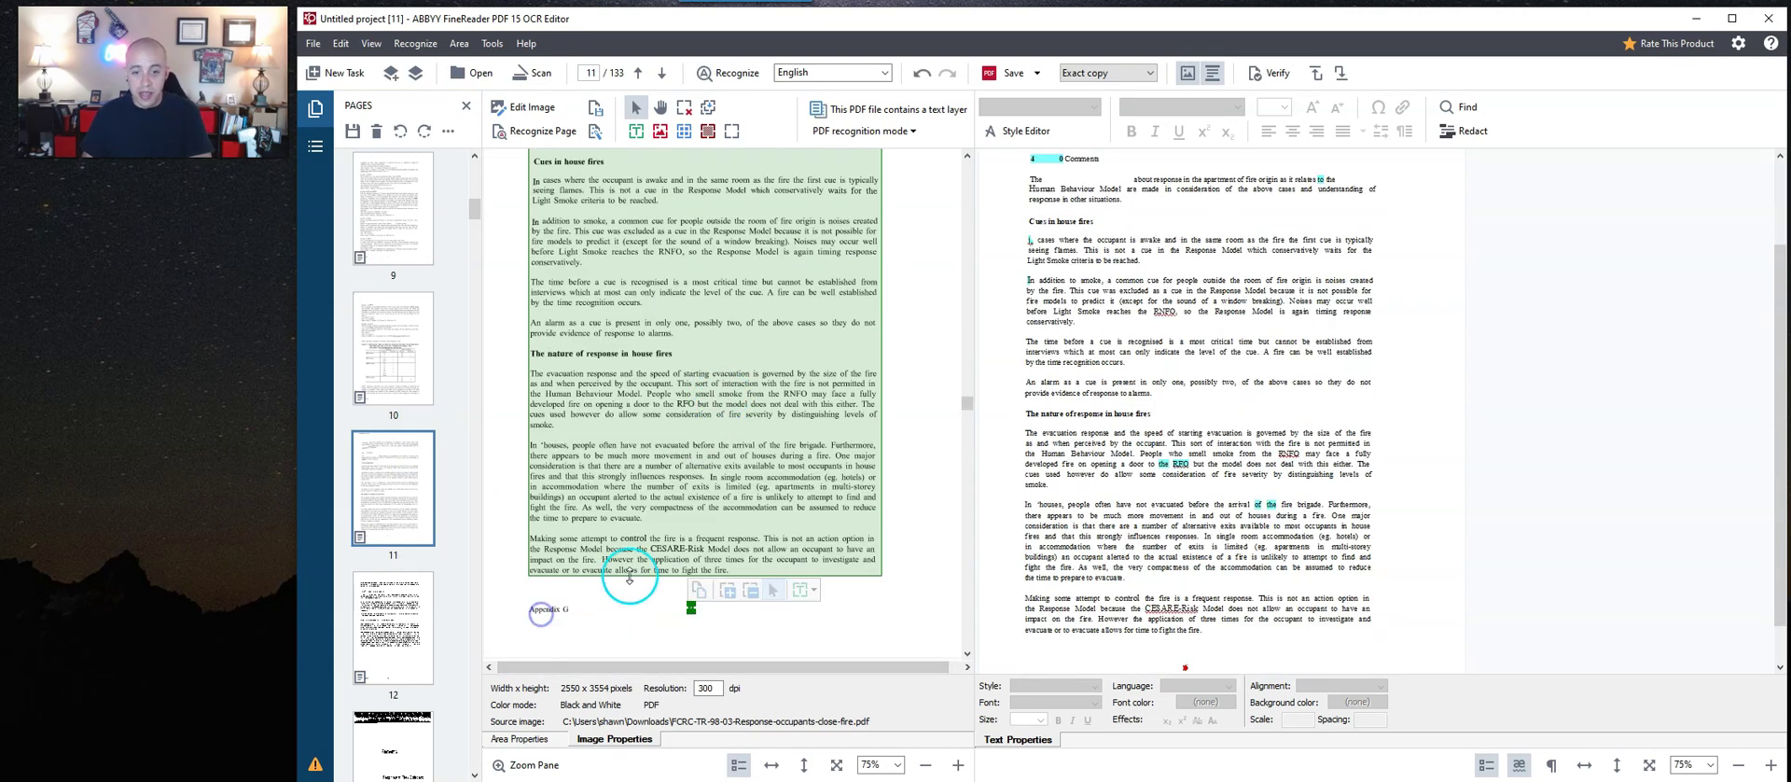
scroll(652, 391, up, 2)
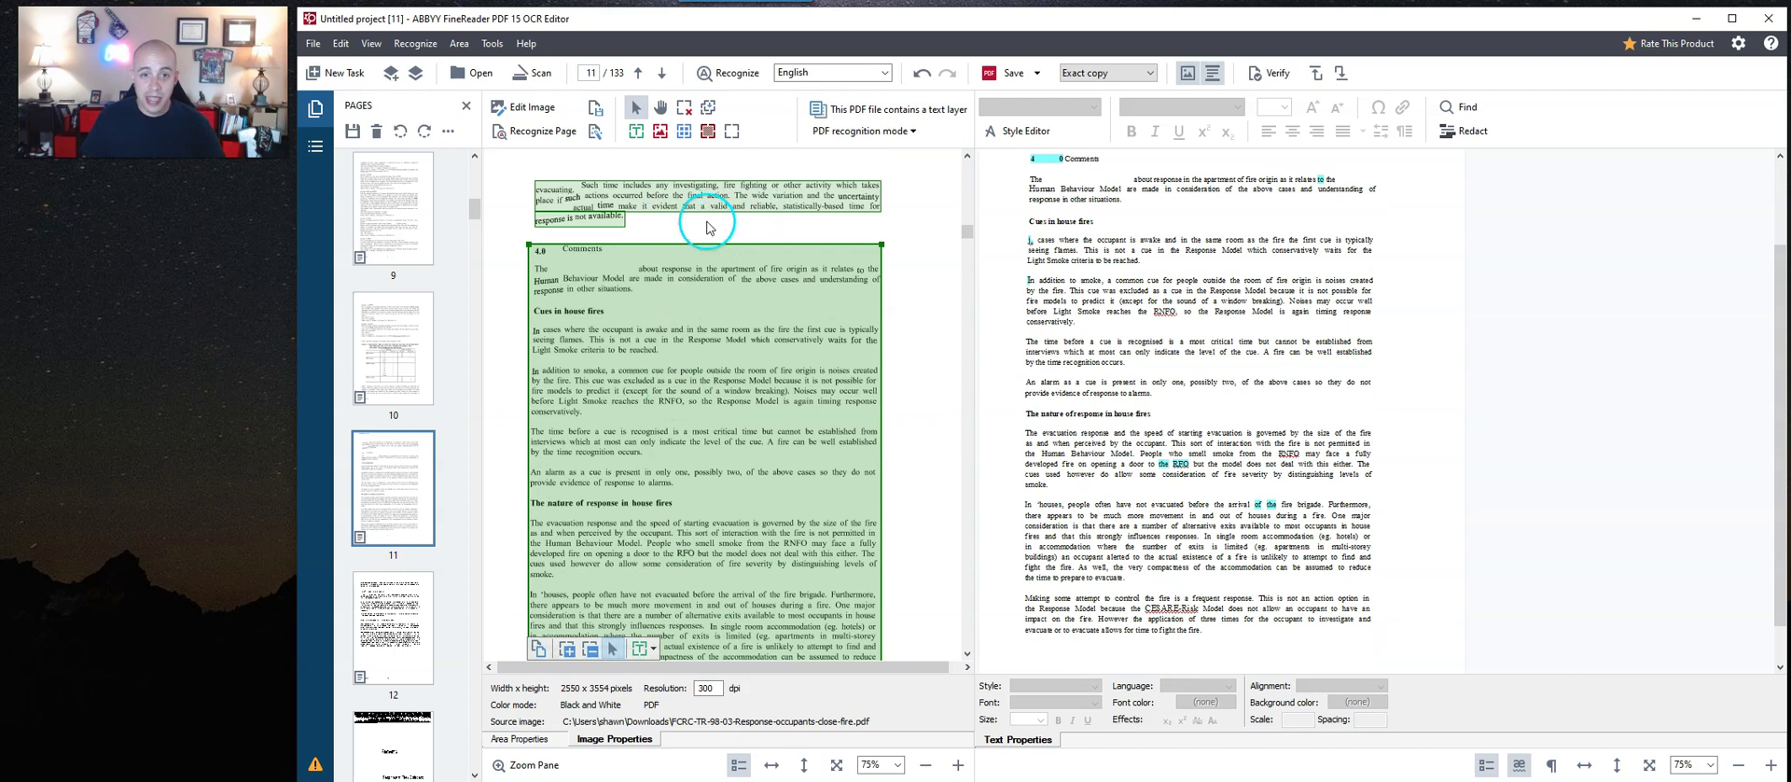
scroll(1185, 263, up, 2)
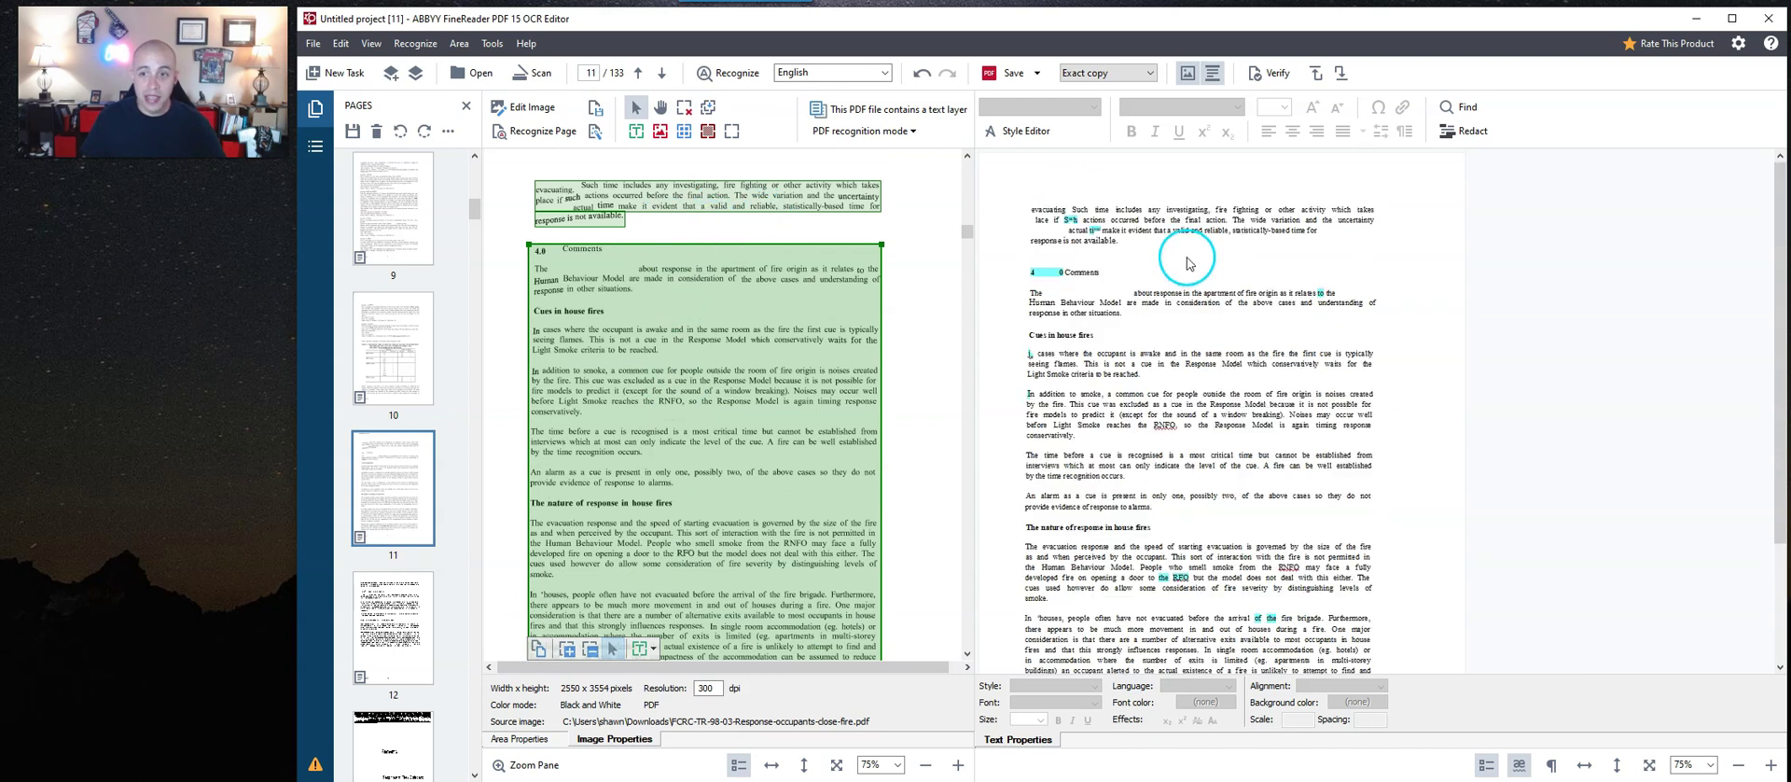
click(1155, 217)
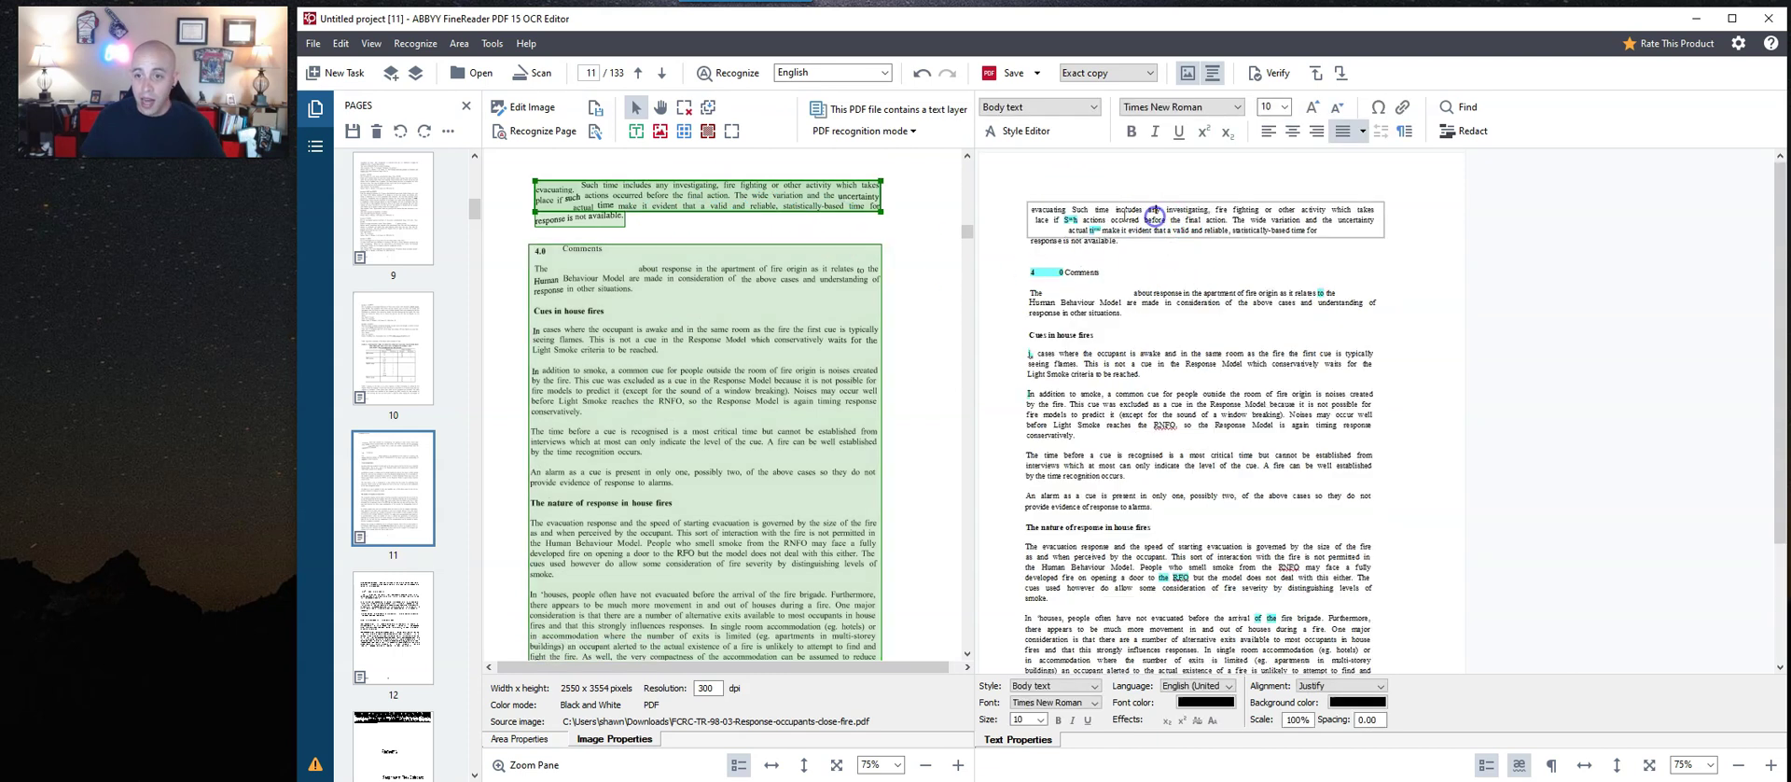
click(1061, 220)
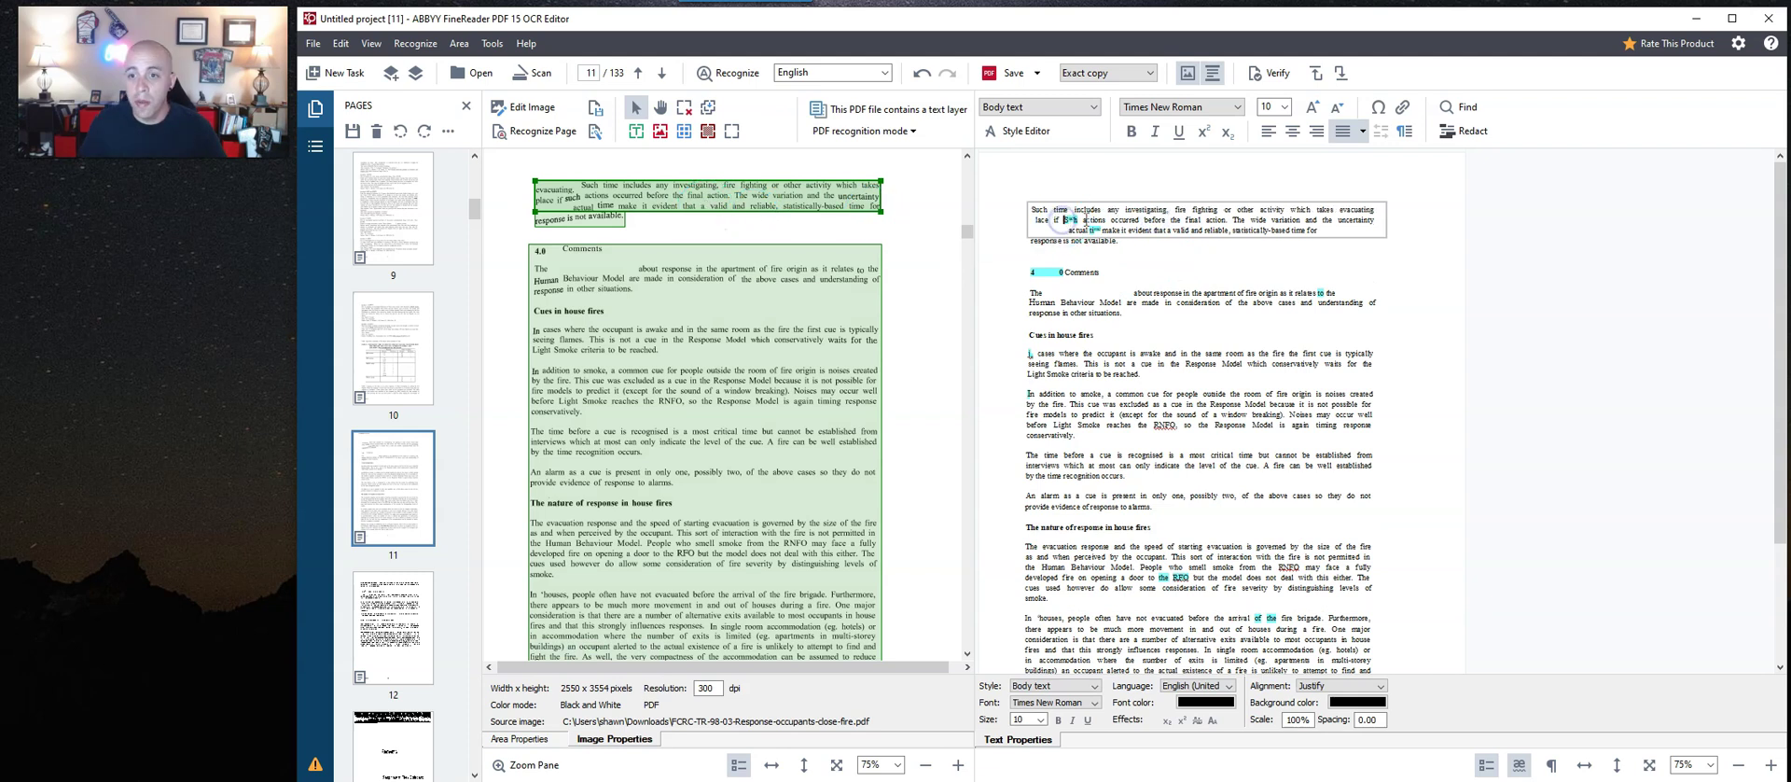
drag(1080, 220, 1051, 222)
text(if)
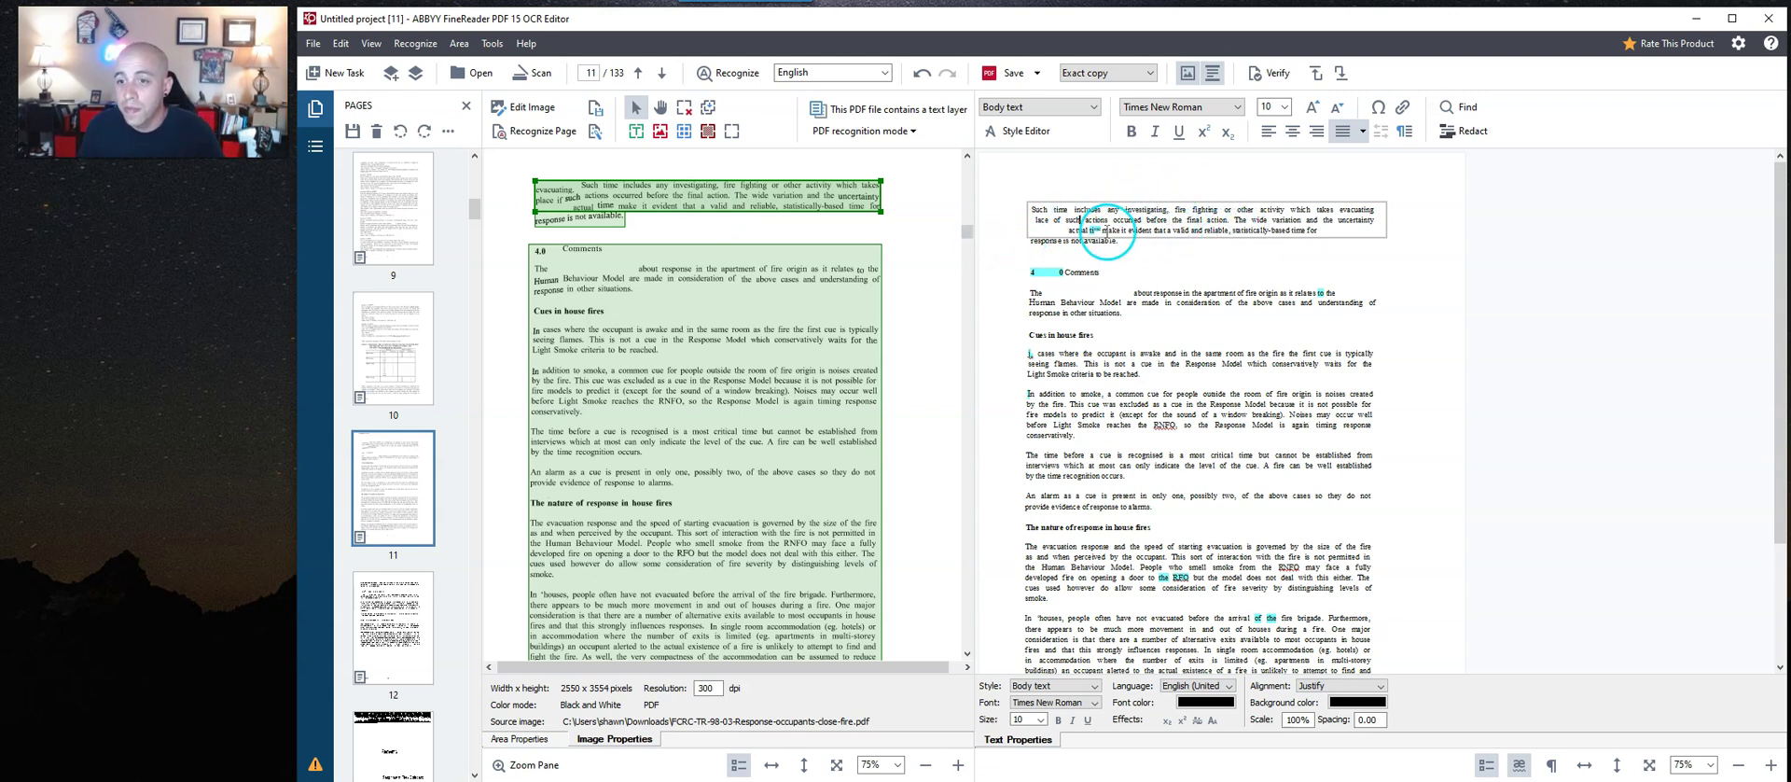
click(1082, 220)
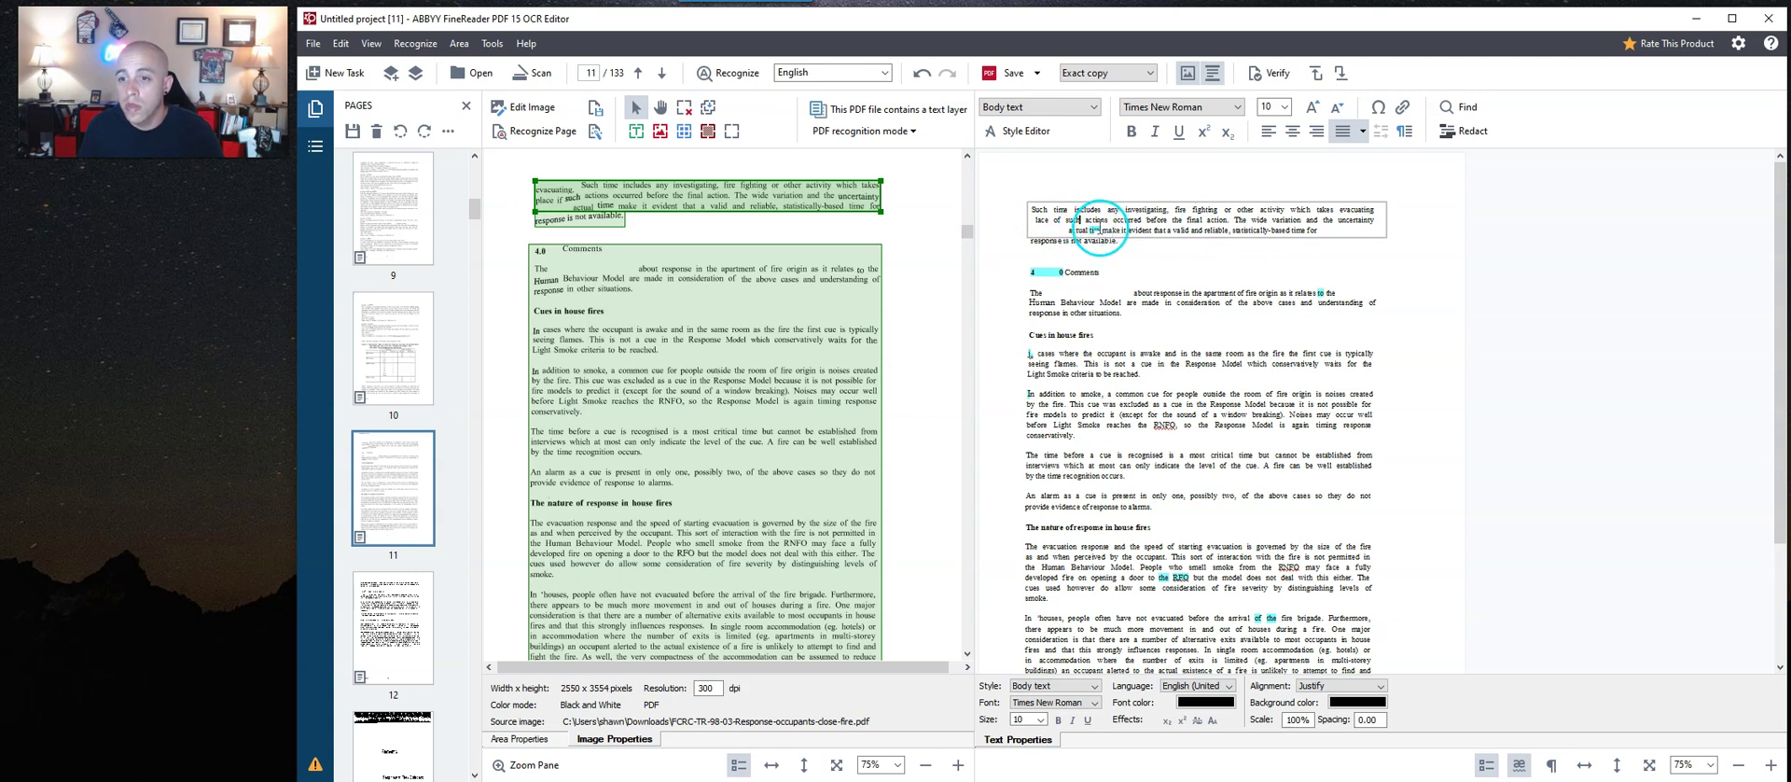
double_click(1092, 230)
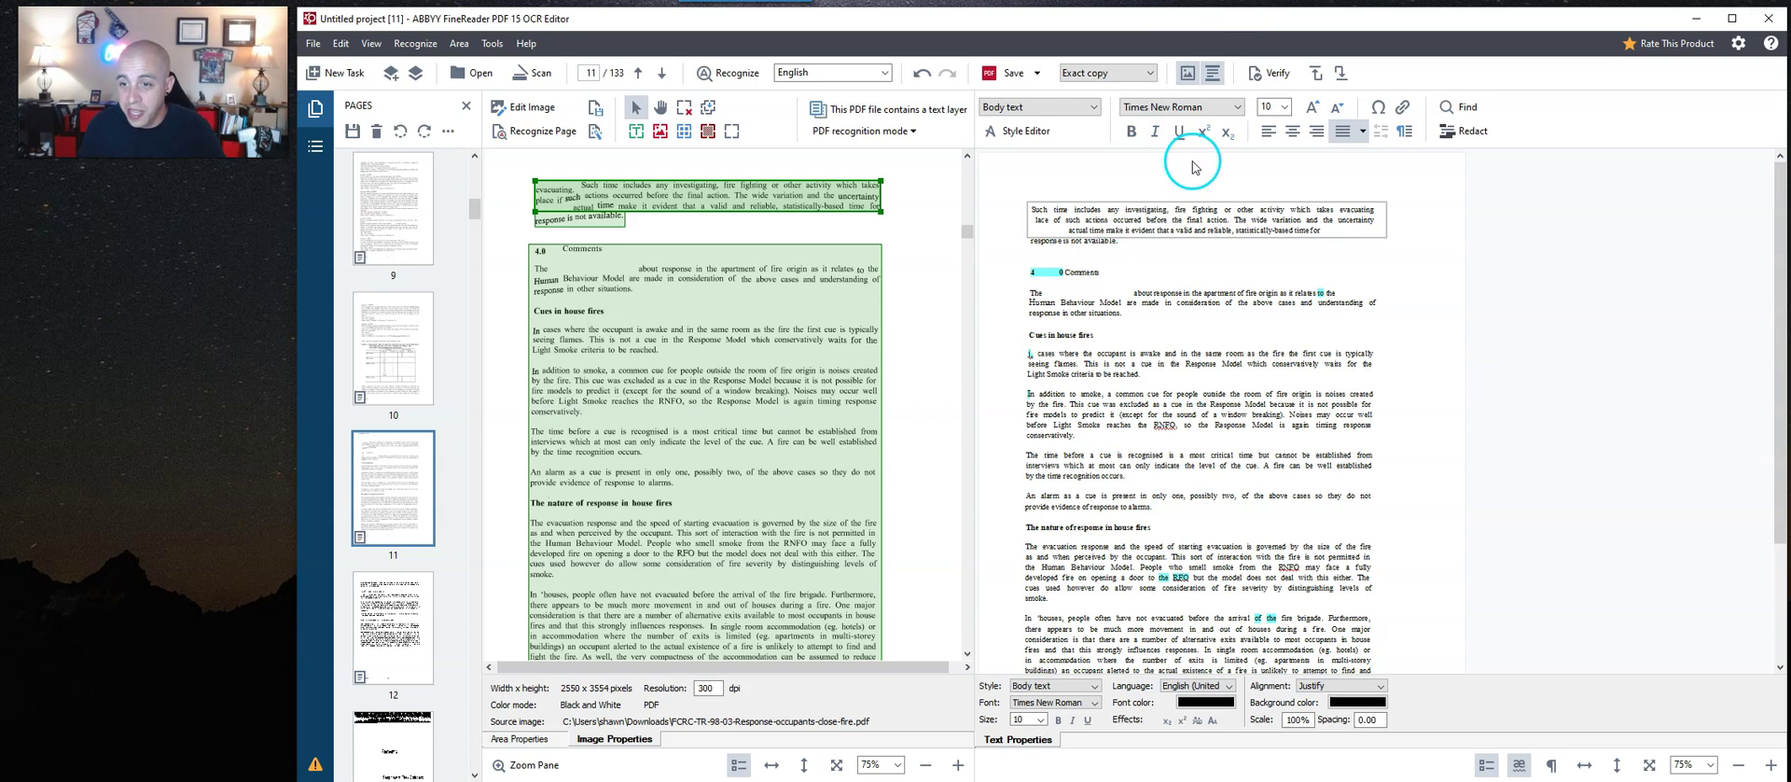
Delete the Appendix G recognition area on page 12.
scroll(1164, 425, down, 3)
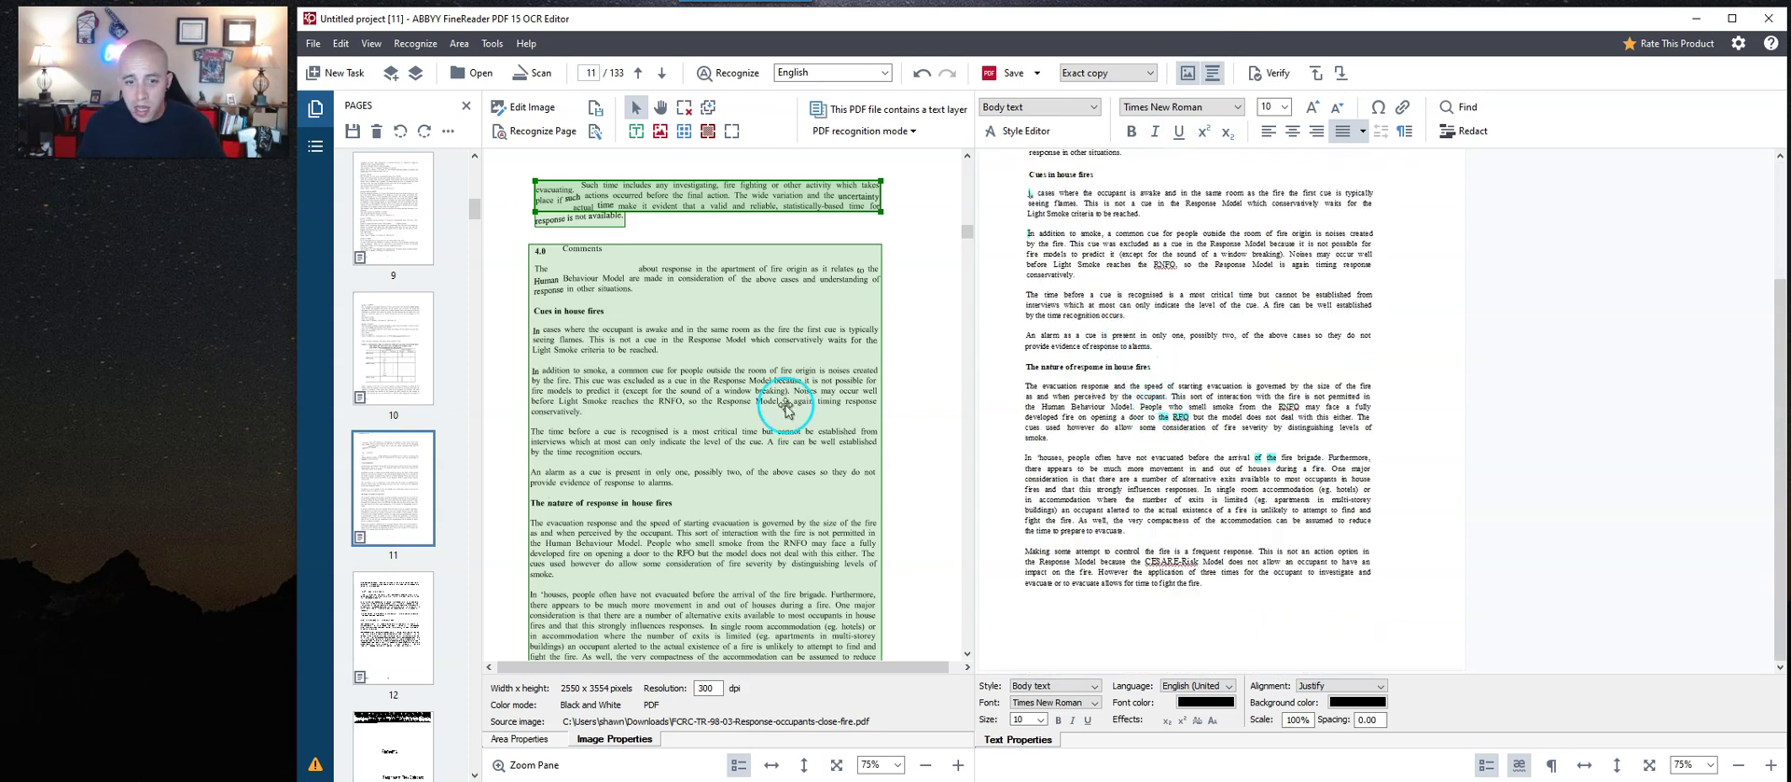
scroll(760, 411, down, 2)
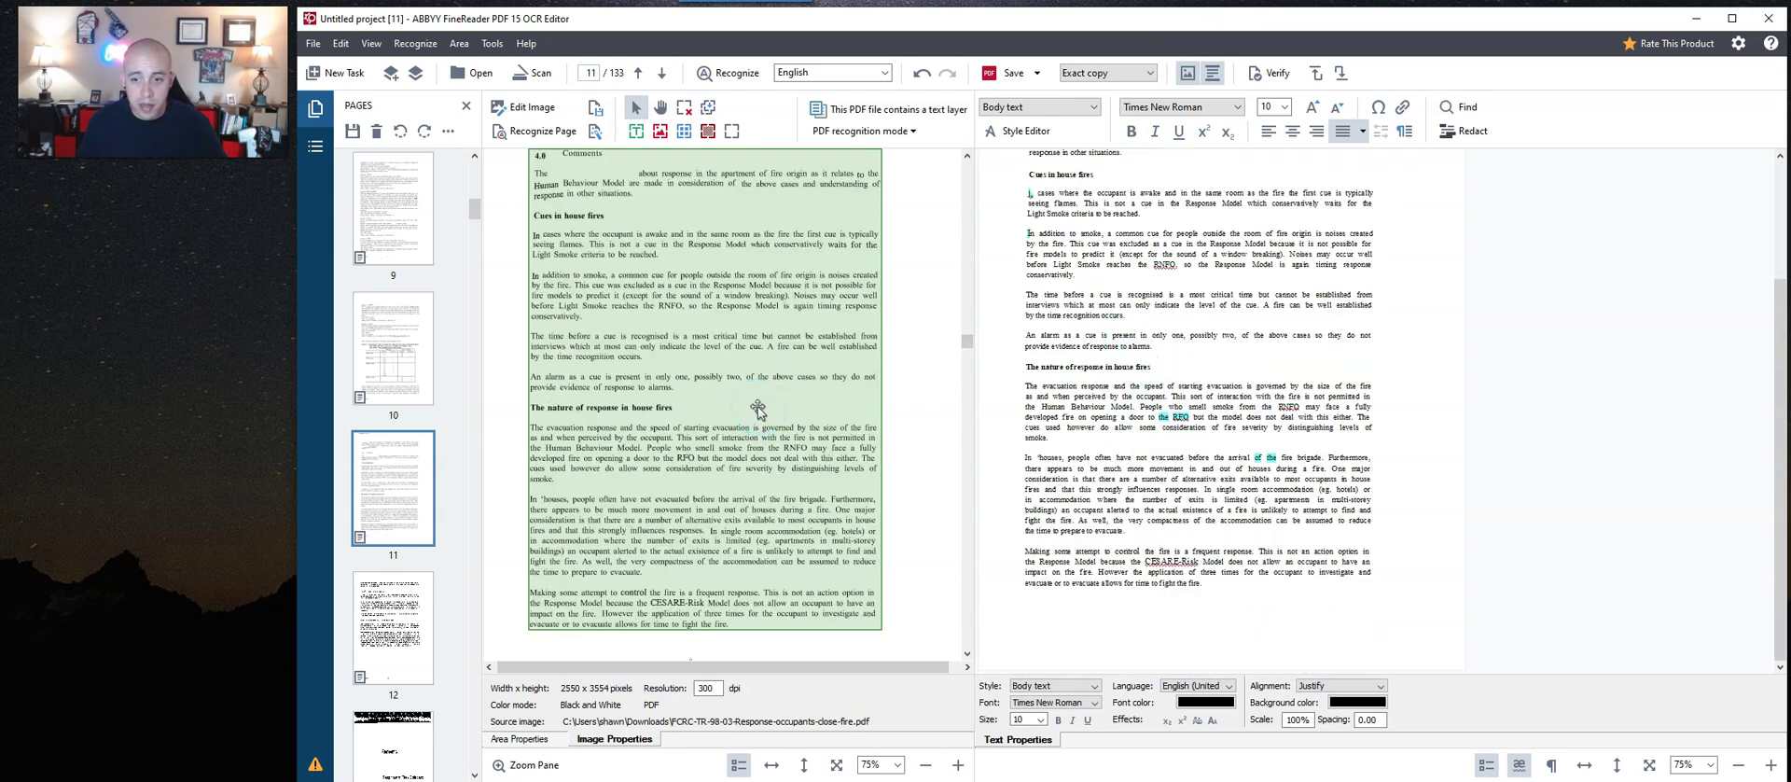
scroll(912, 391, down, 5)
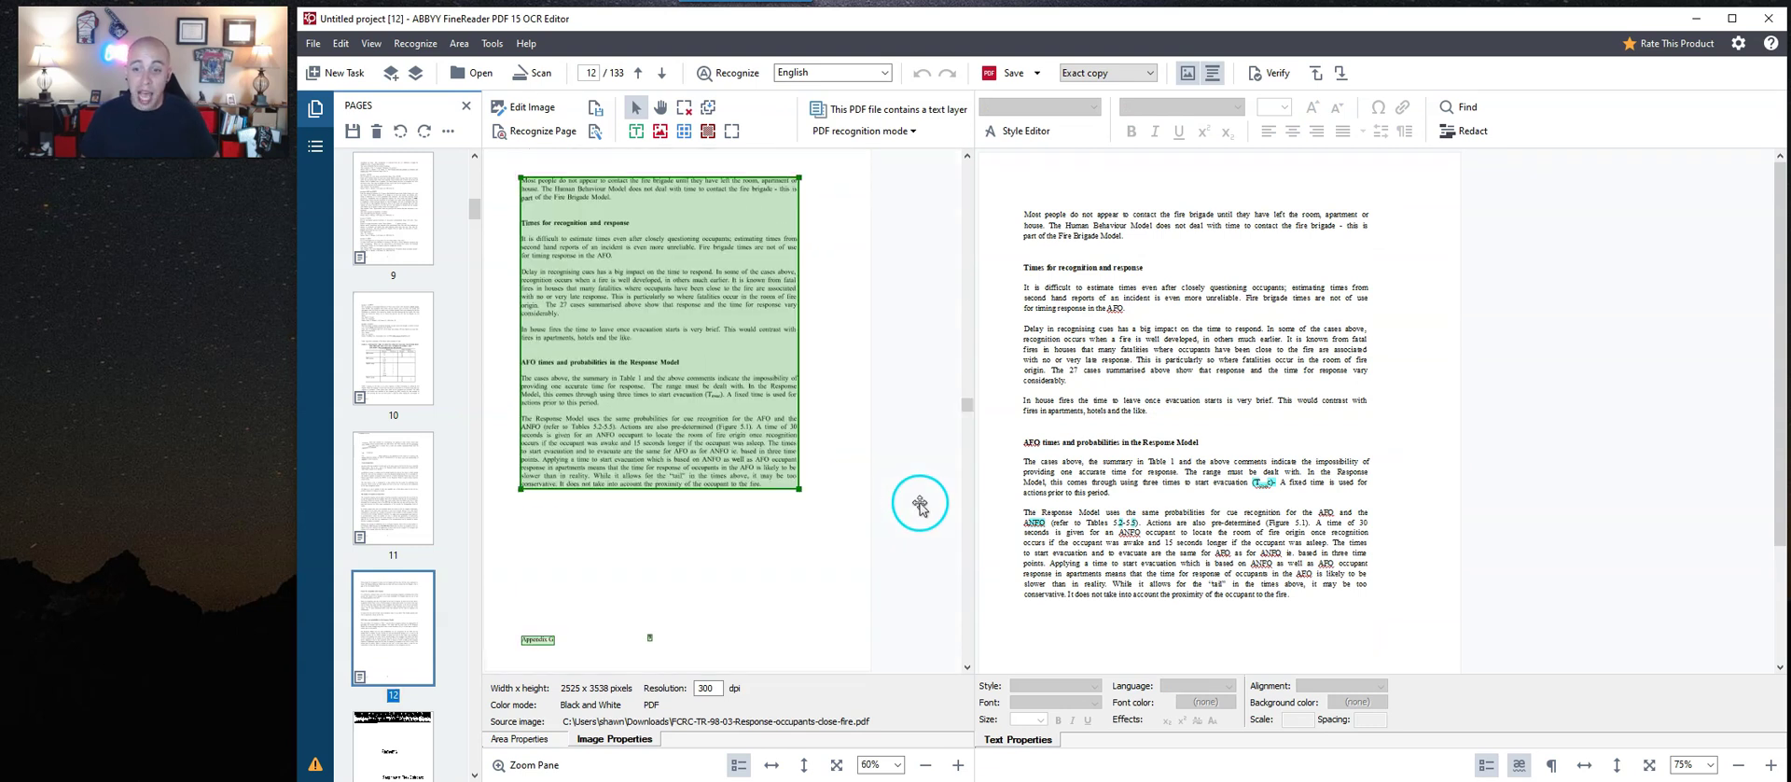
click(539, 640)
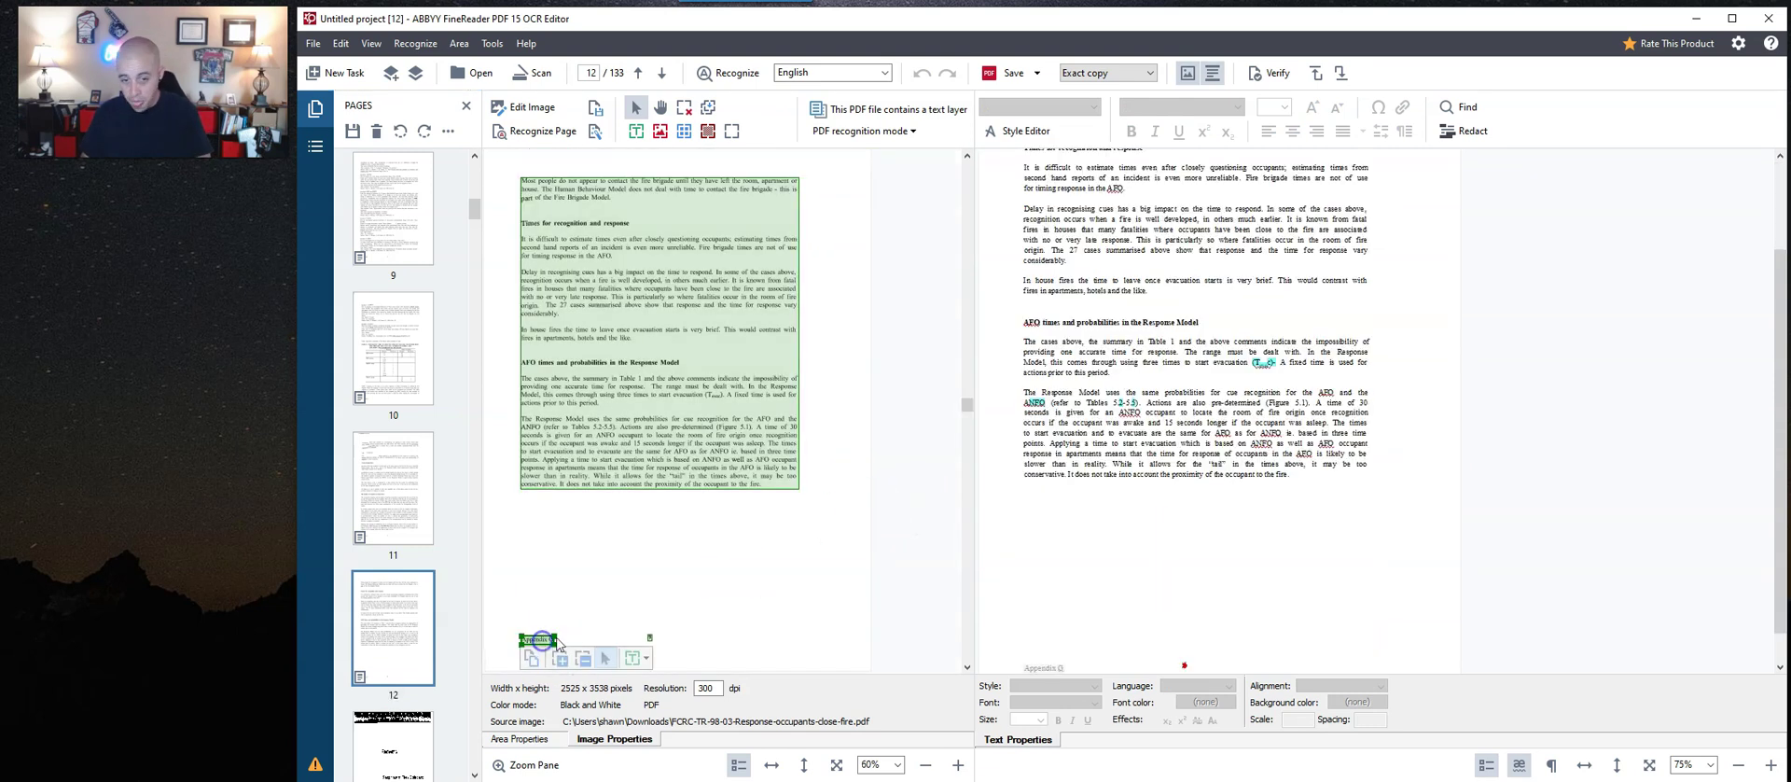
key(Delete)
key(Delete)
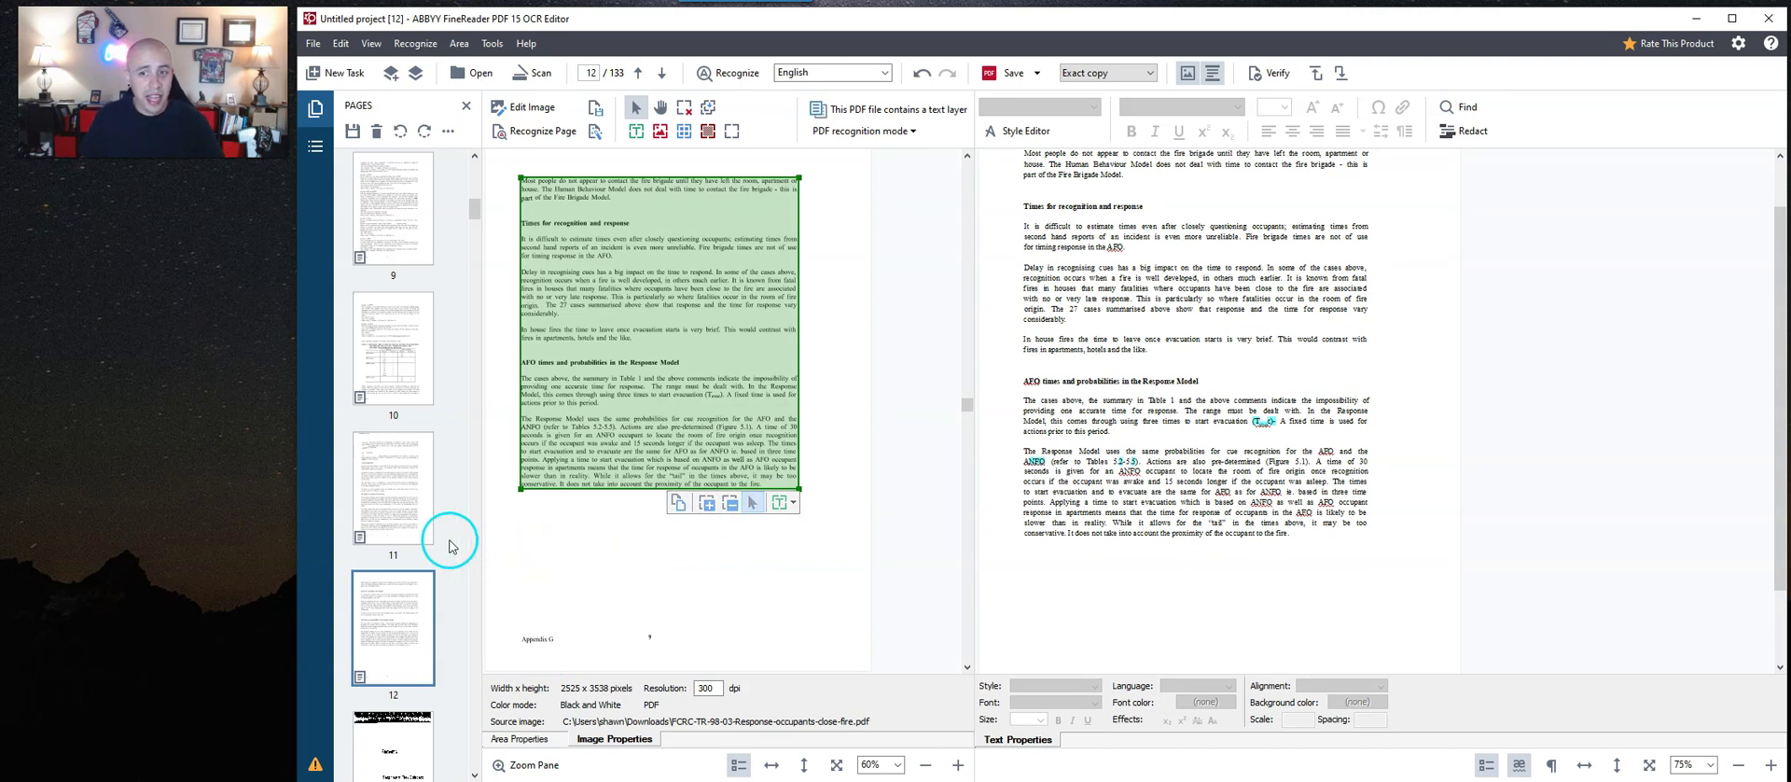
Check page 13's cover, then return to page 12.
scroll(419, 522, down, 5)
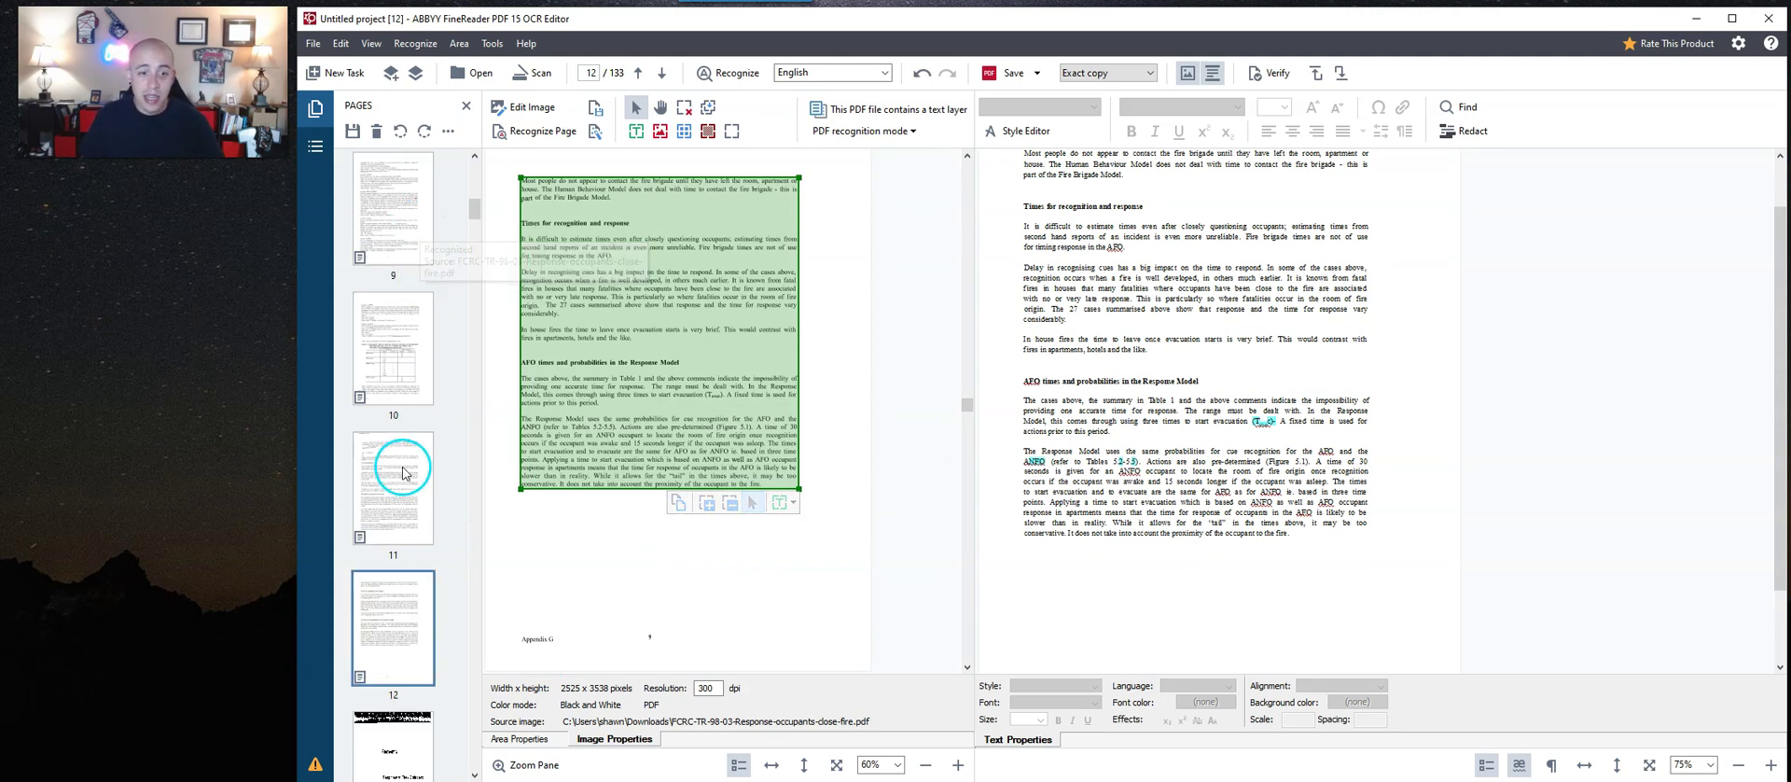
scroll(405, 439, up, 5)
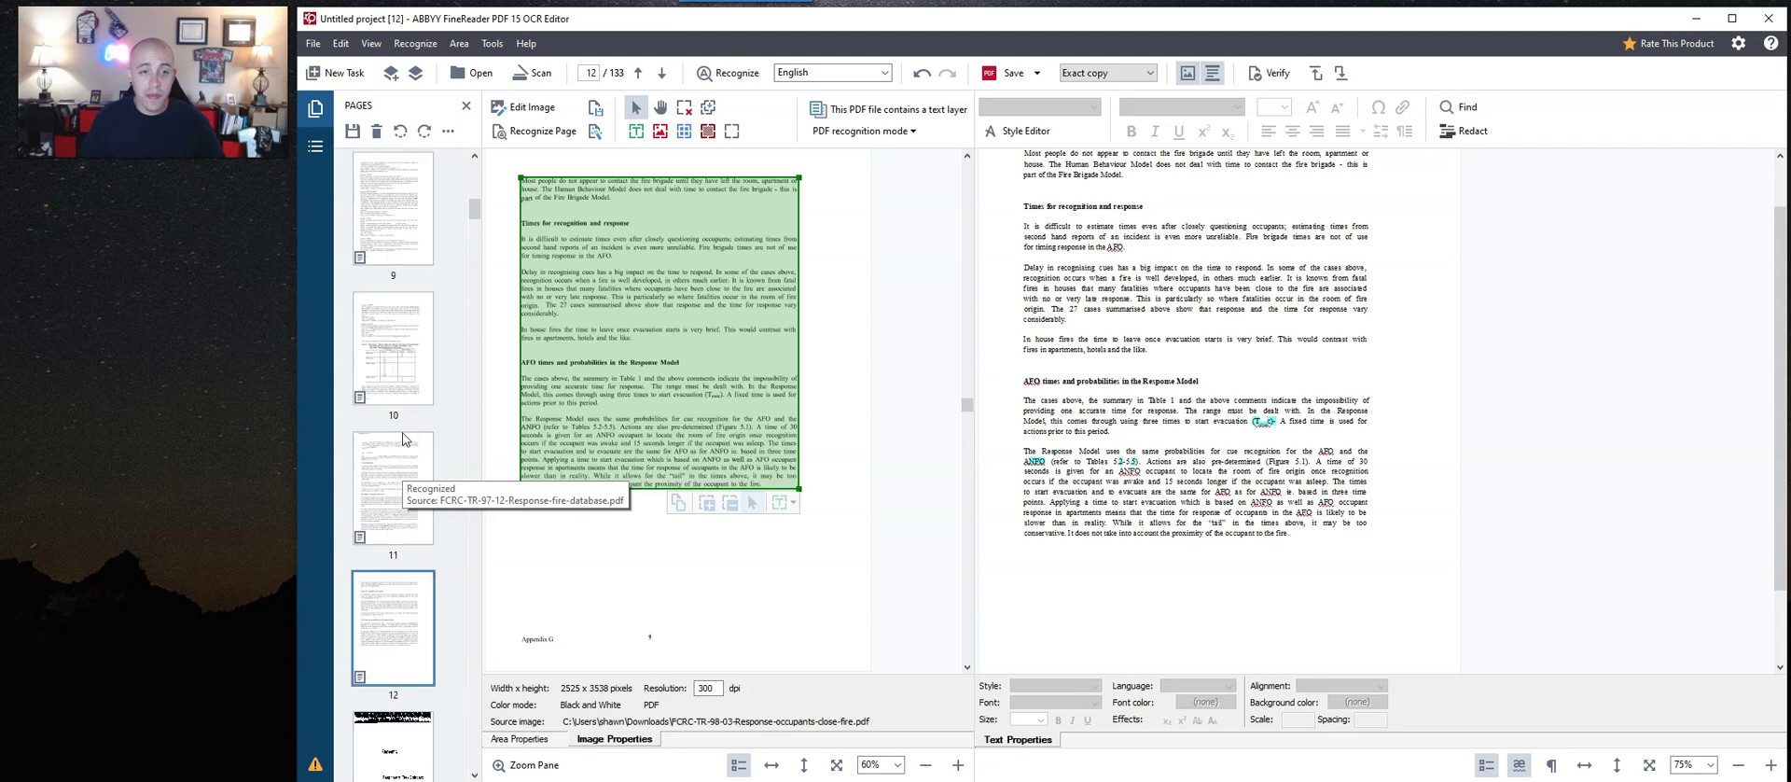
click(390, 746)
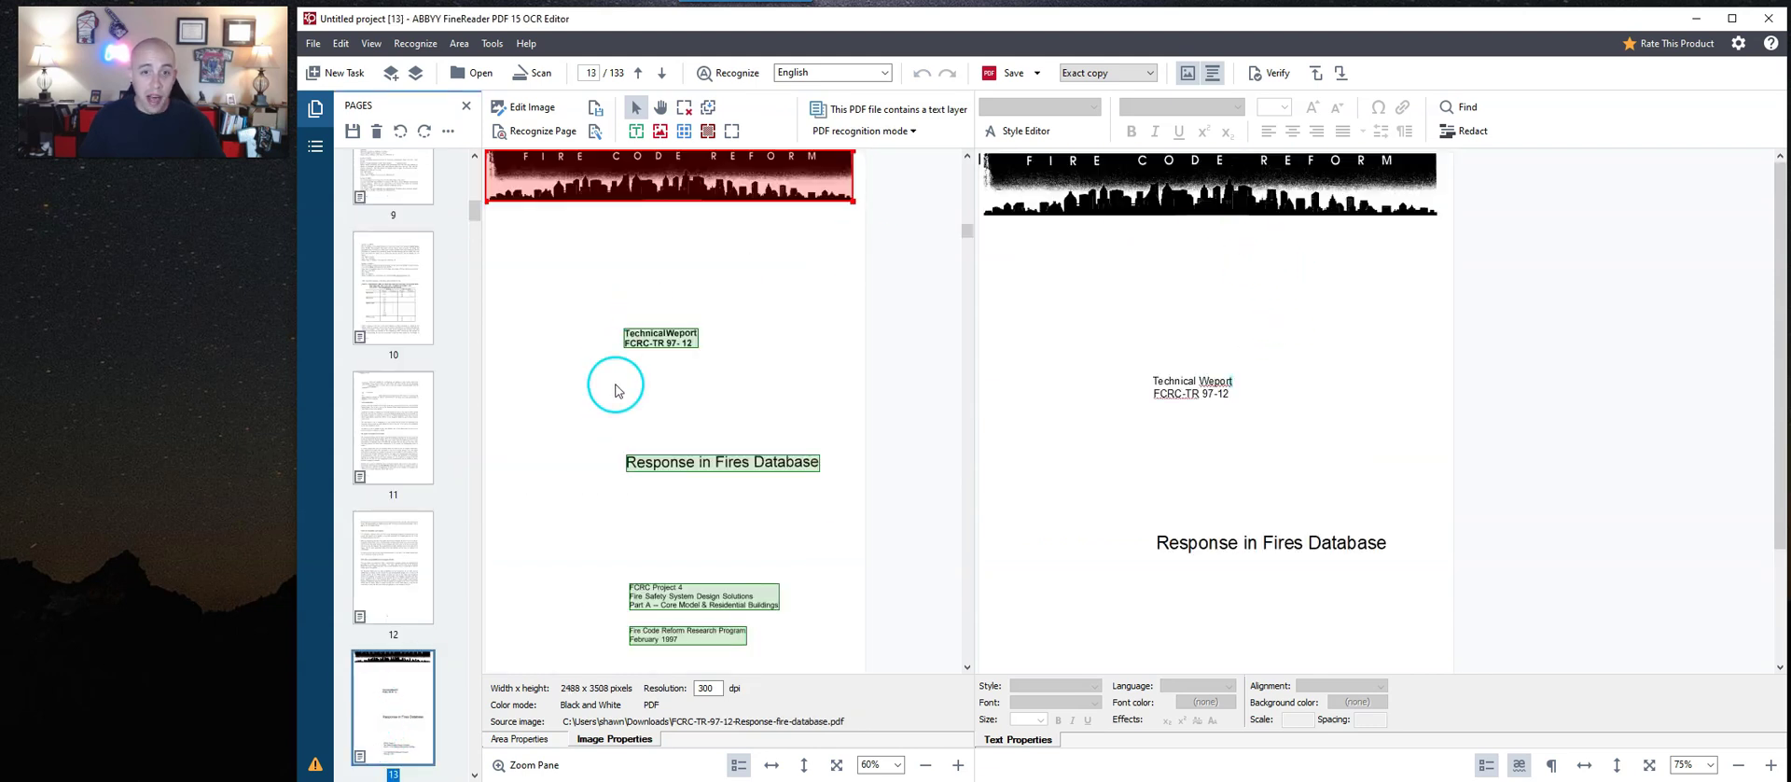
click(399, 571)
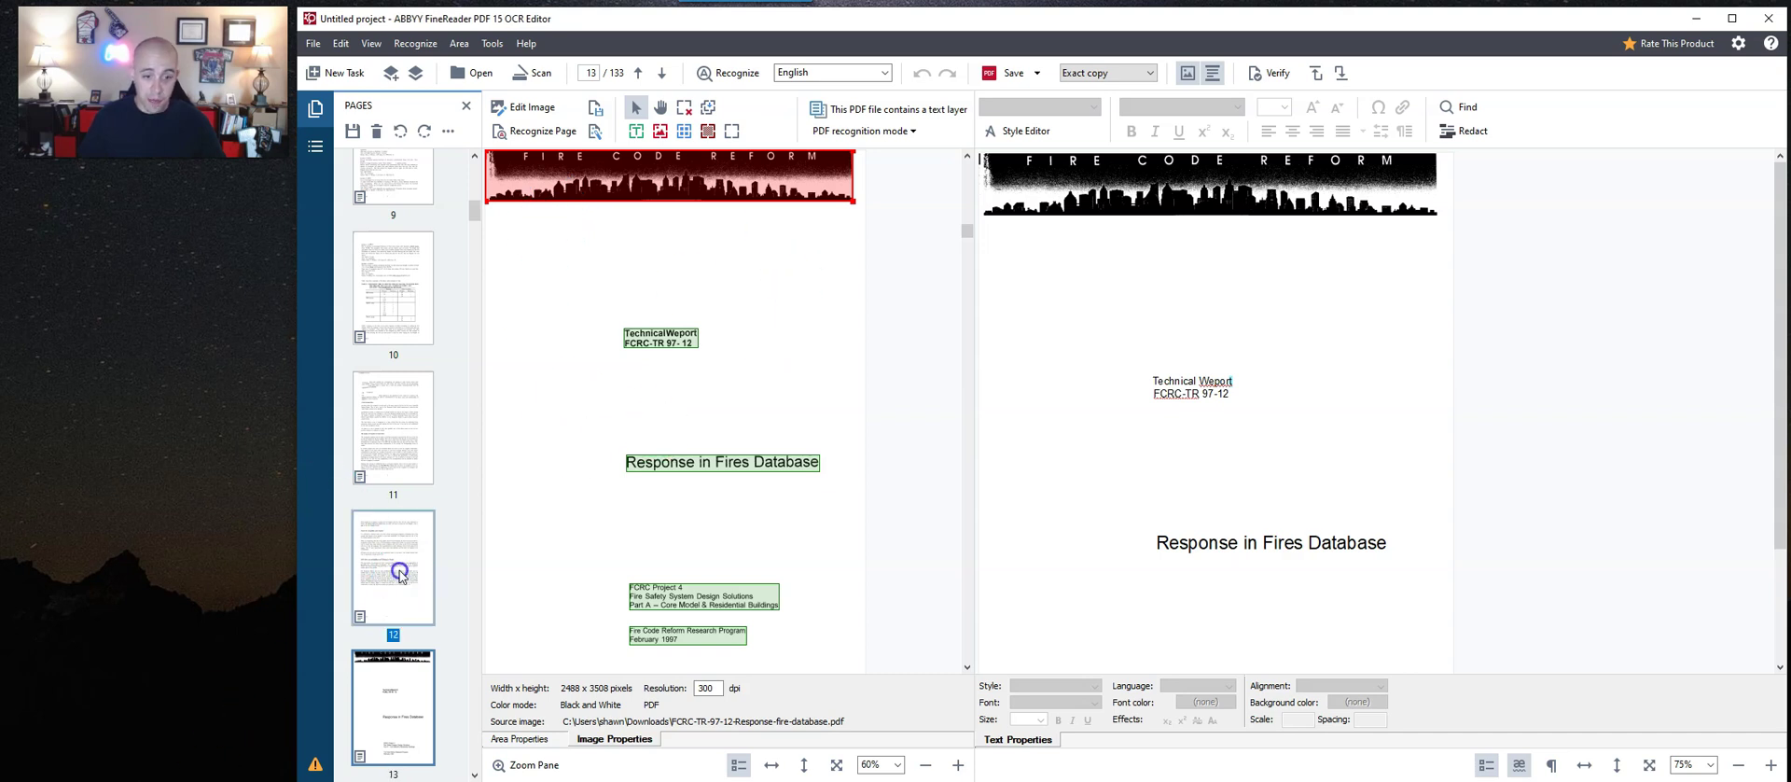
scroll(450, 732, down, 4)
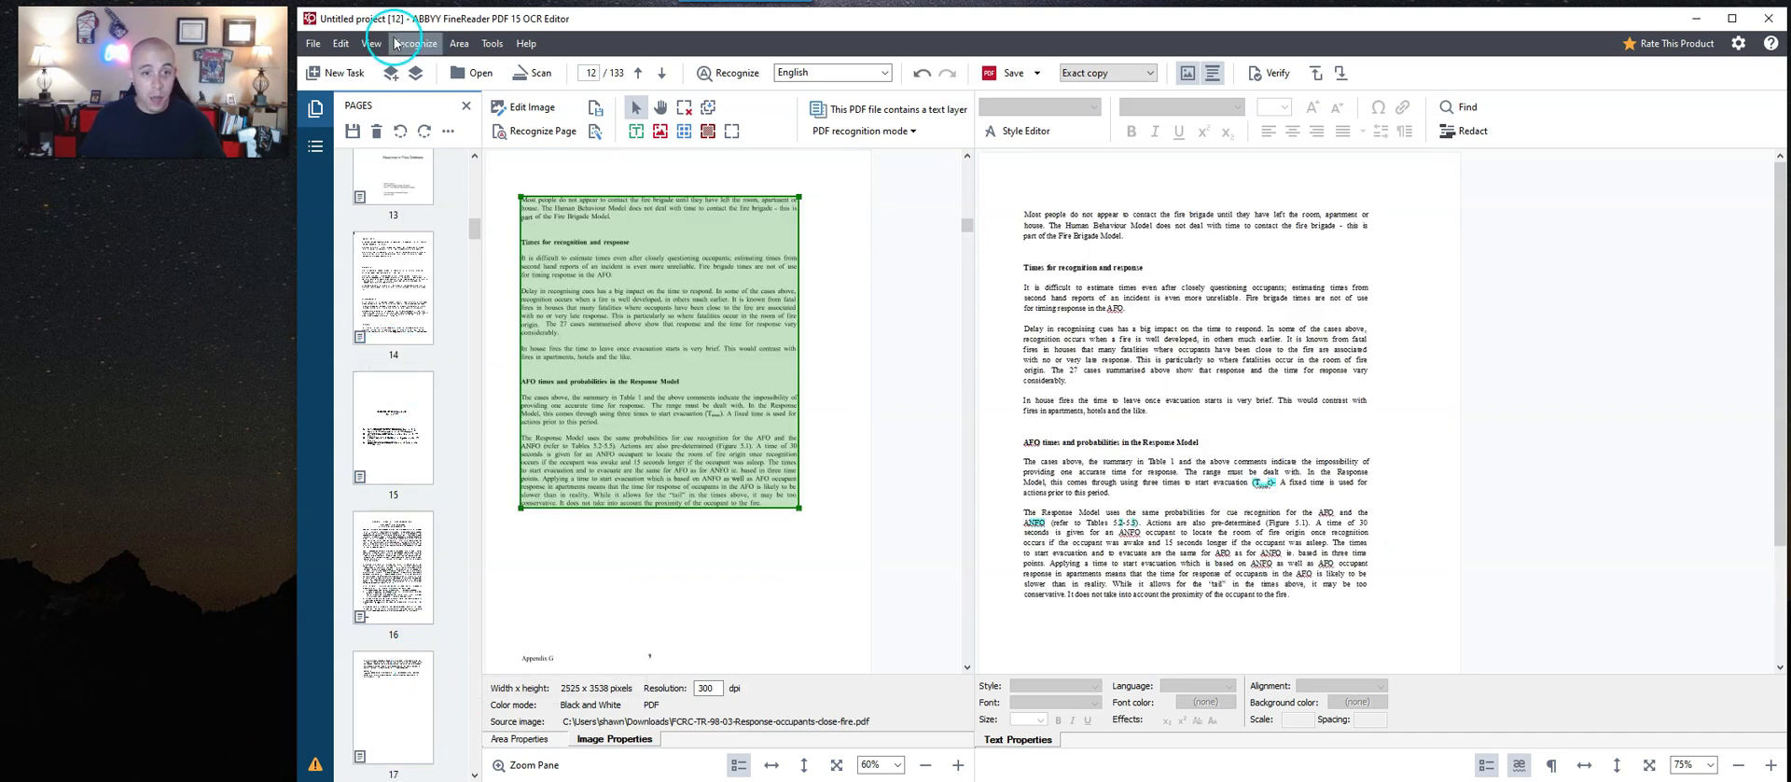
Save the OCR project as Untitled.FR15 on the desktop and reposition its desktop icon.
click(312, 43)
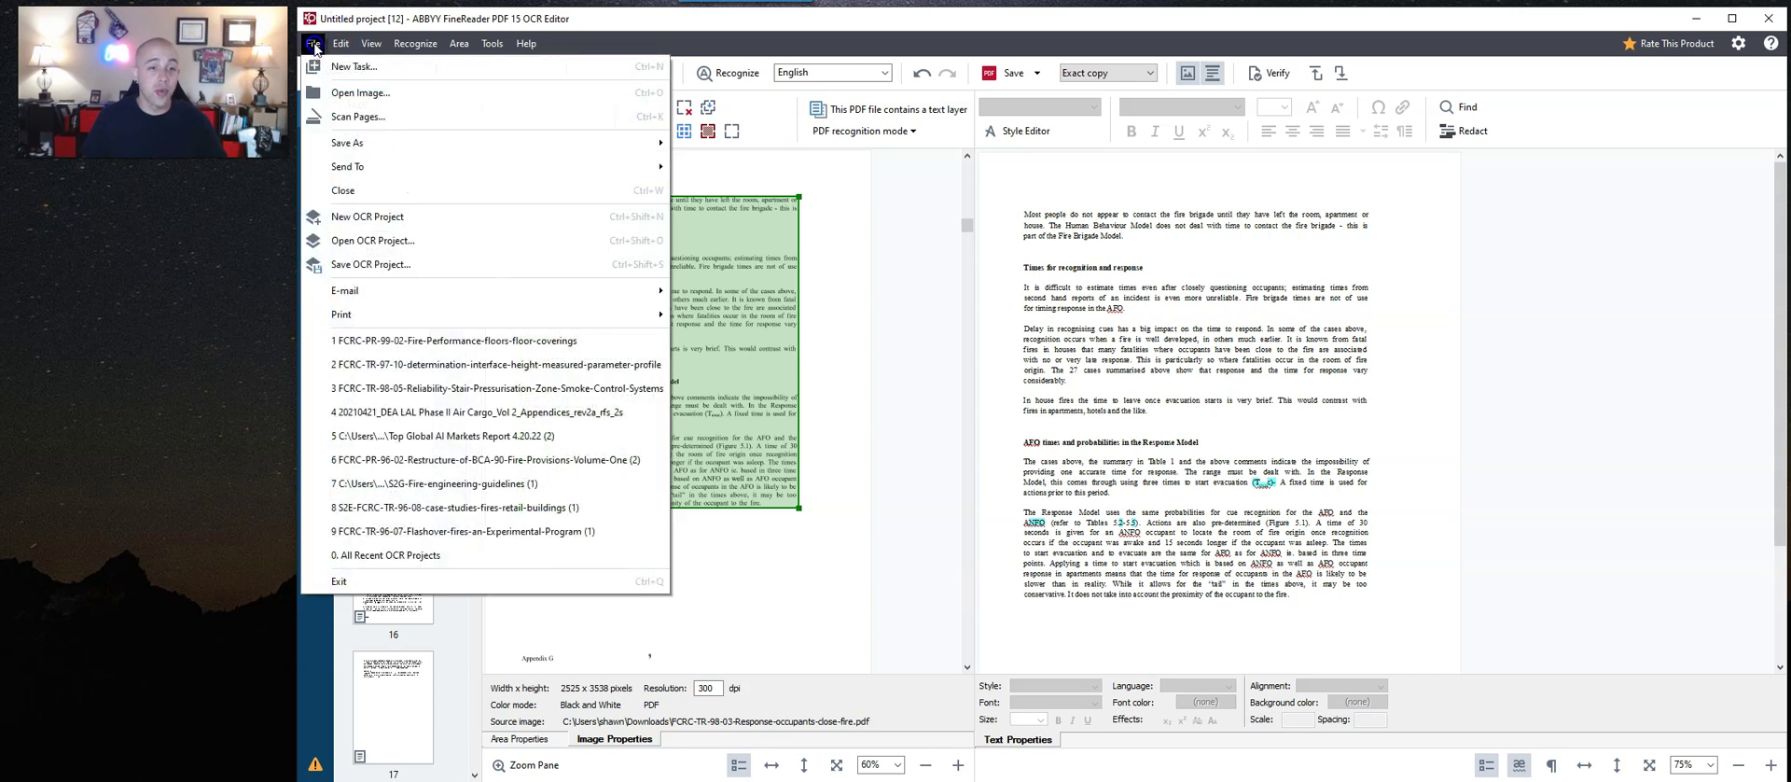
click(429, 267)
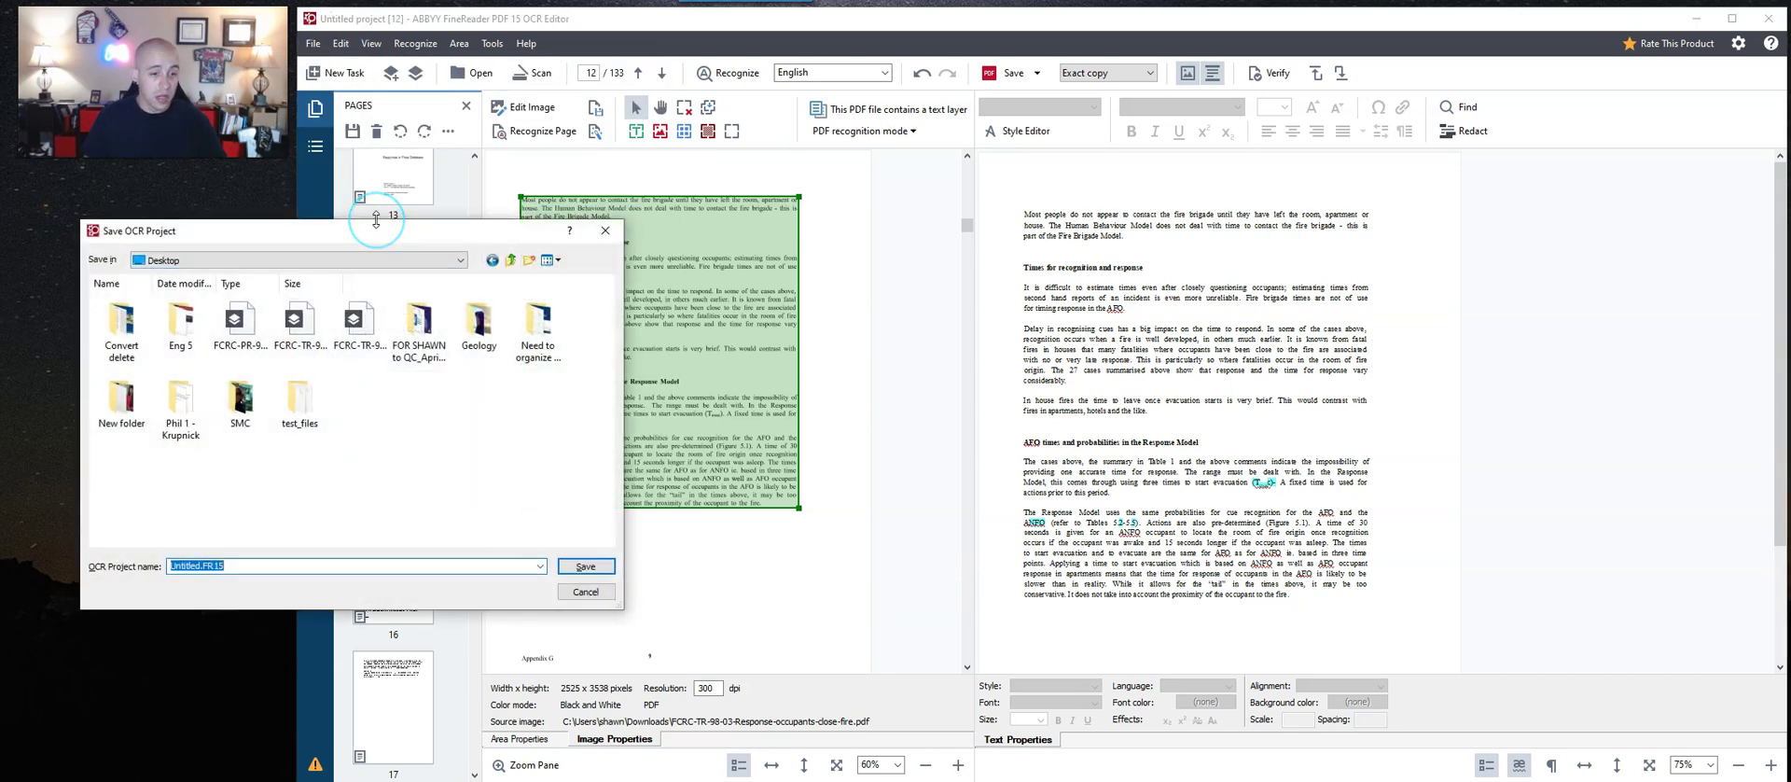
click(585, 567)
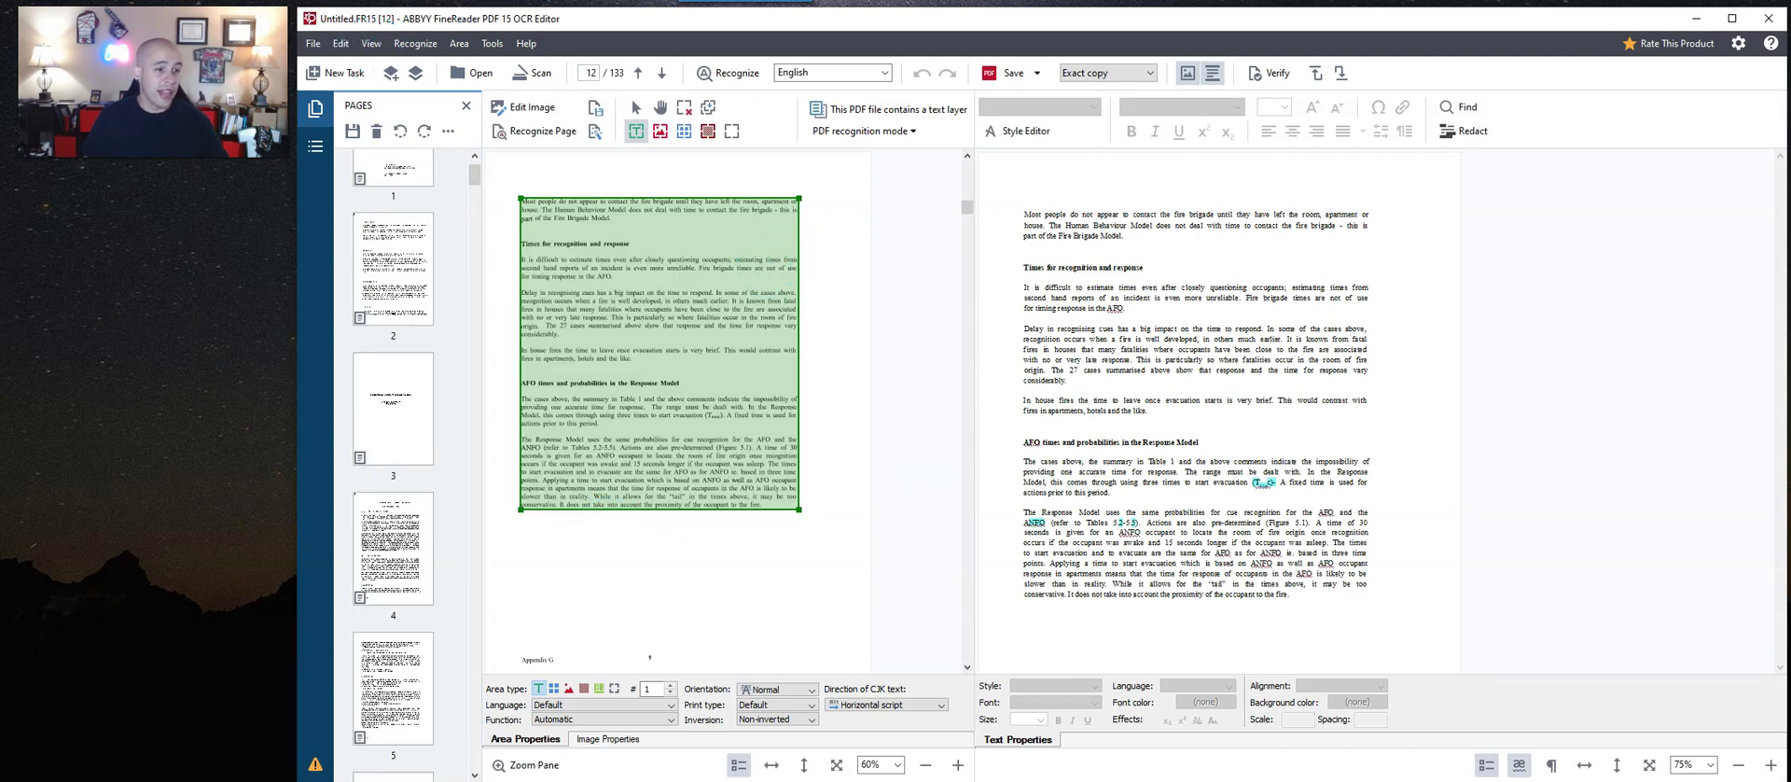
click(99, 306)
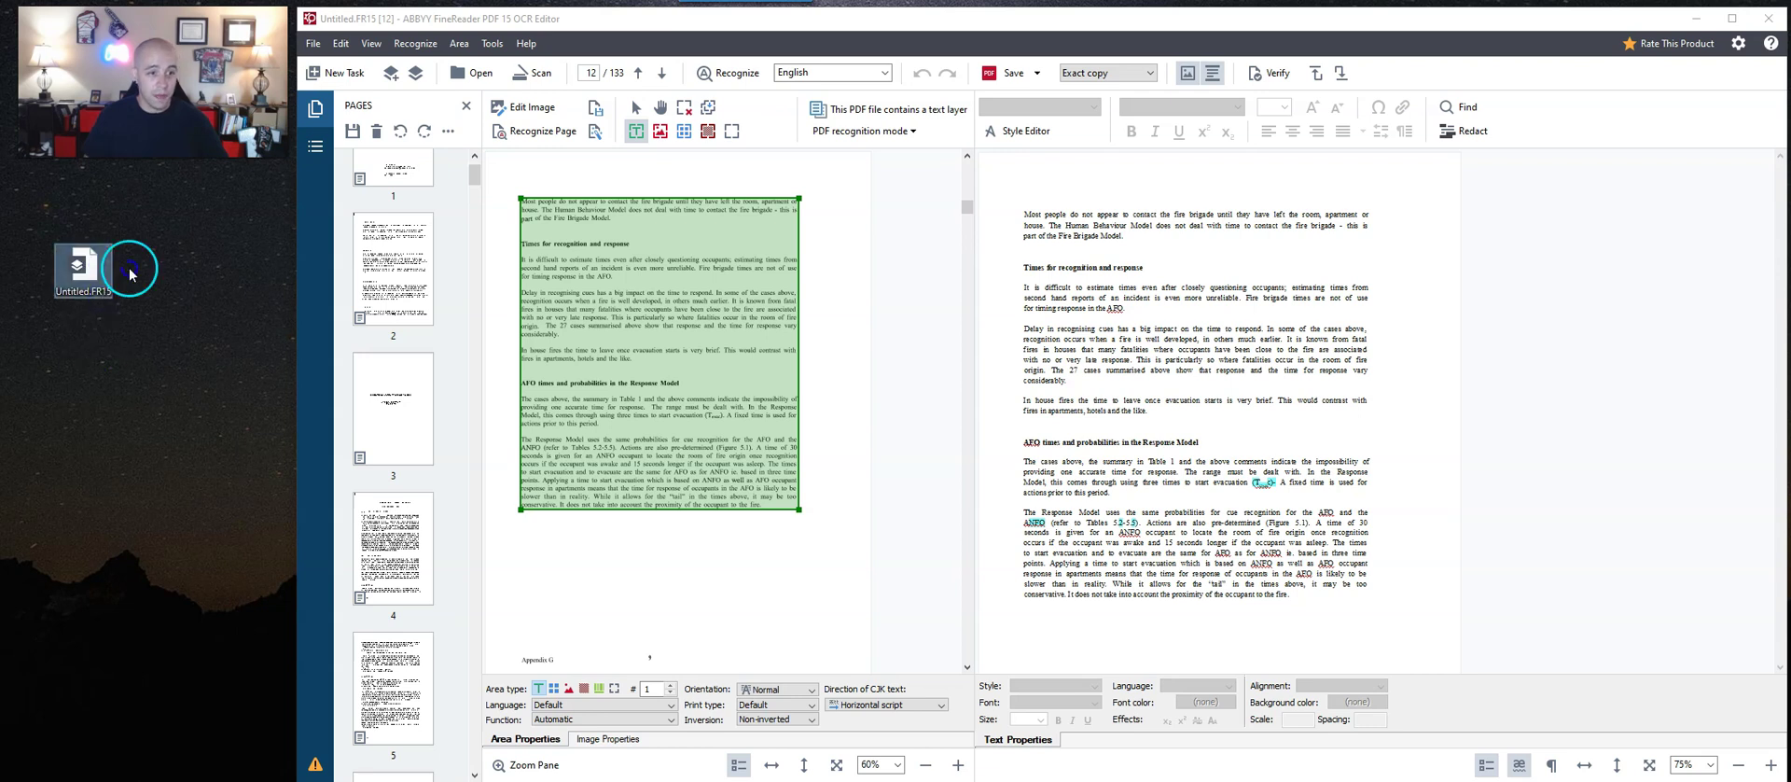
drag(168, 256, 168, 256)
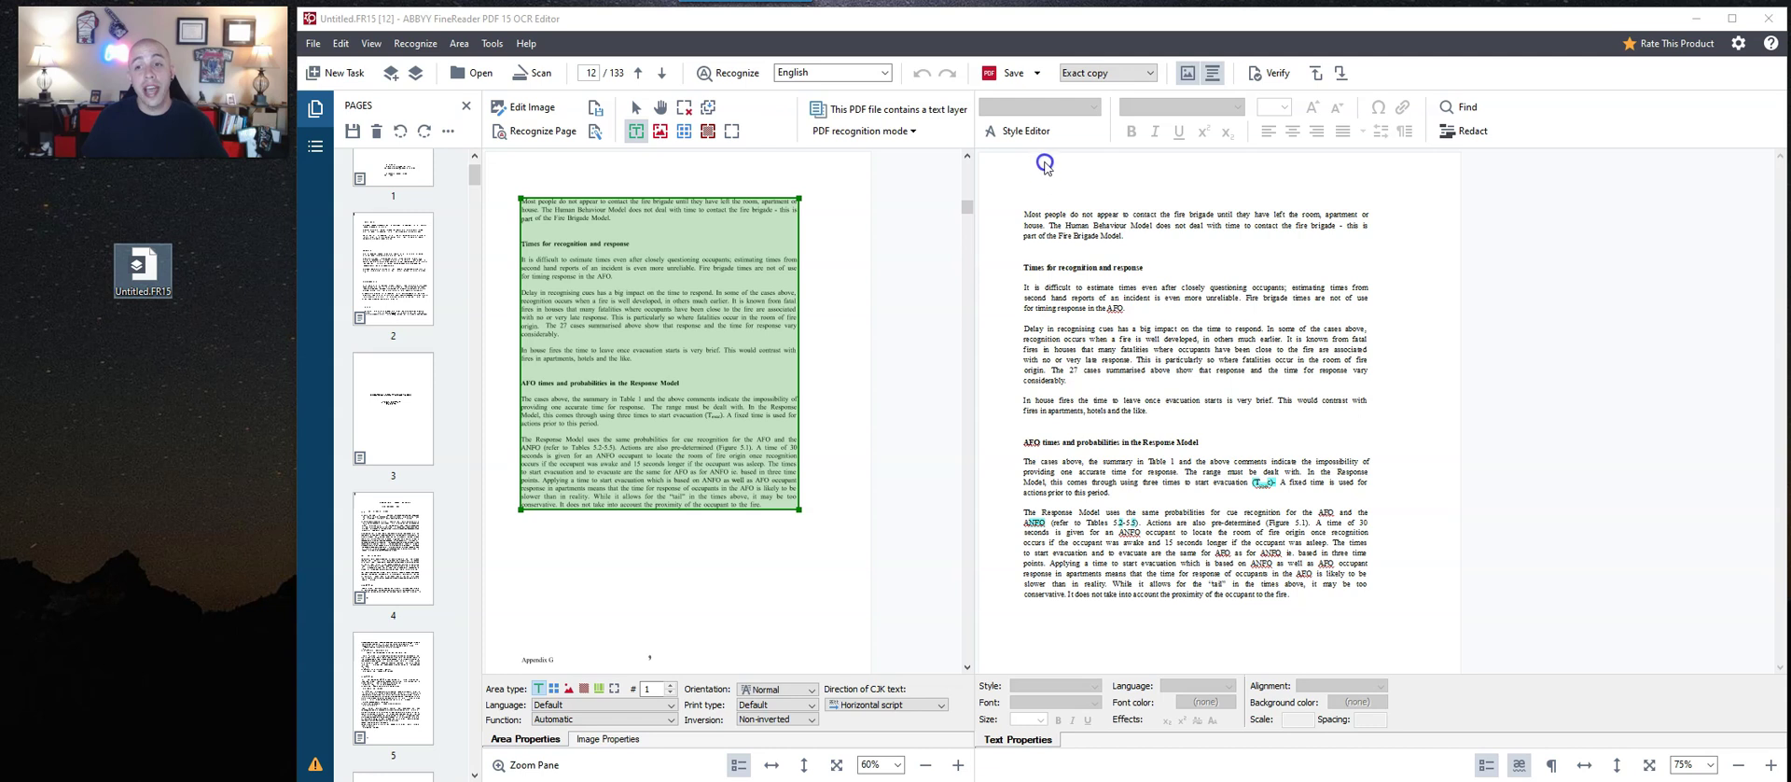
Export to Microsoft Word with 'Create a separate file for each source file' selected.
click(1042, 74)
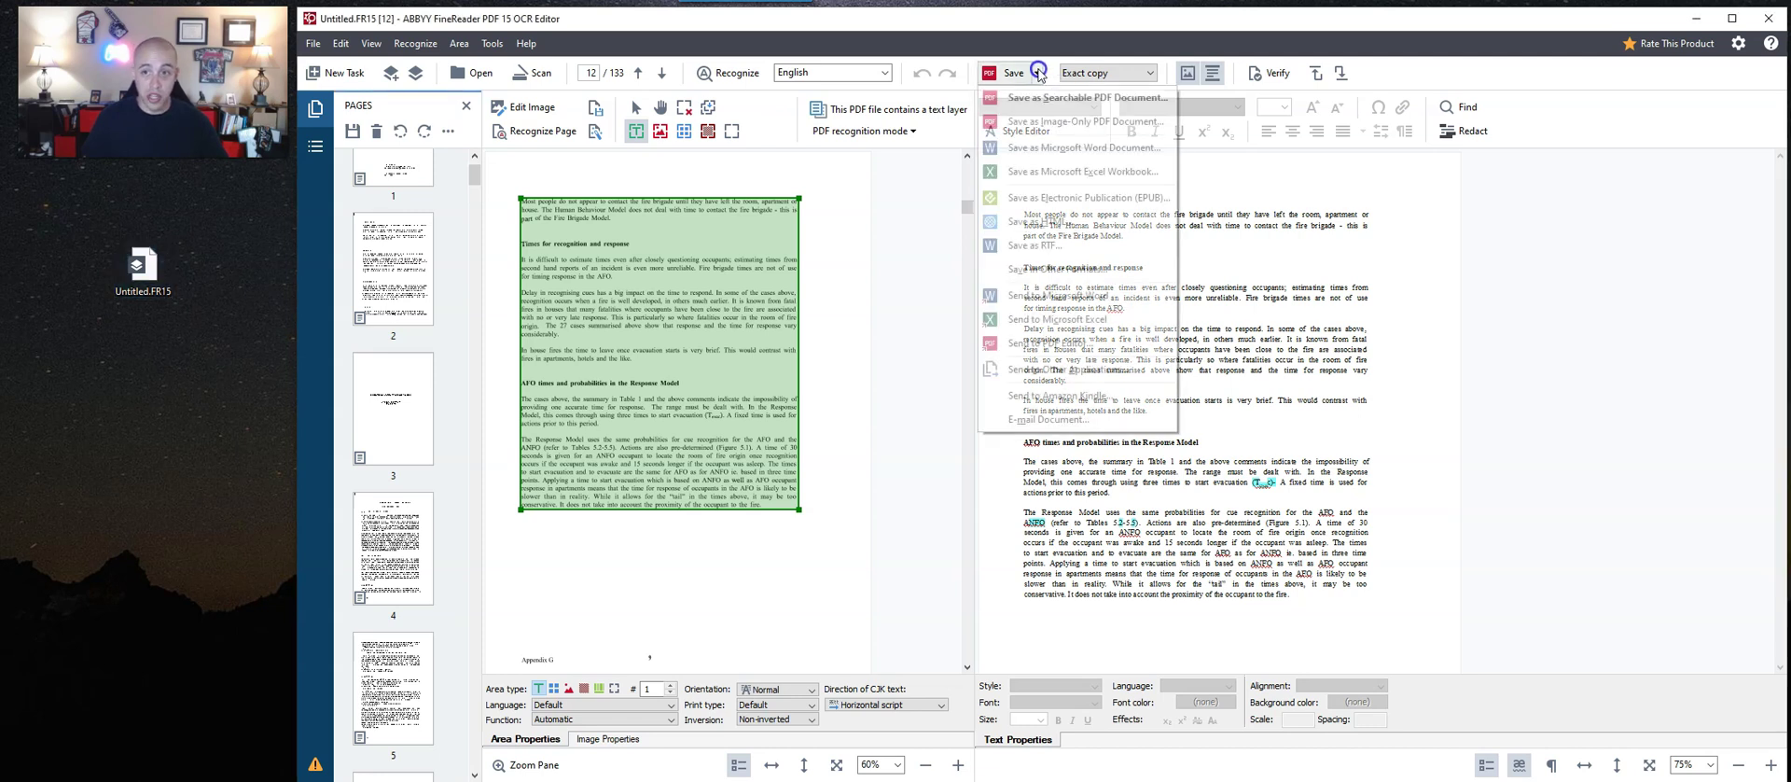
click(1041, 150)
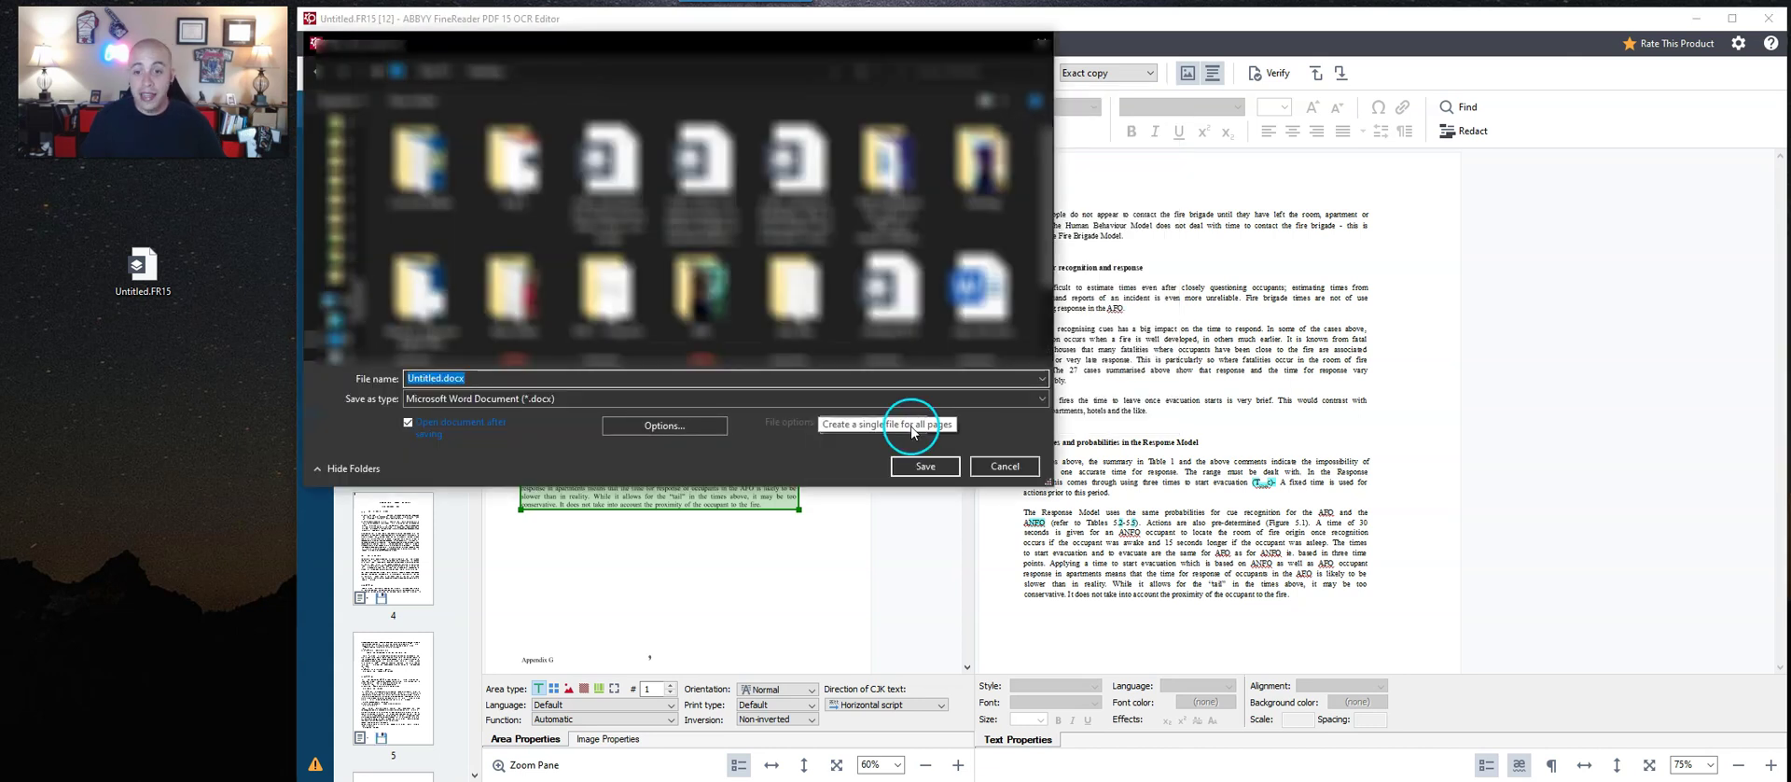
click(911, 428)
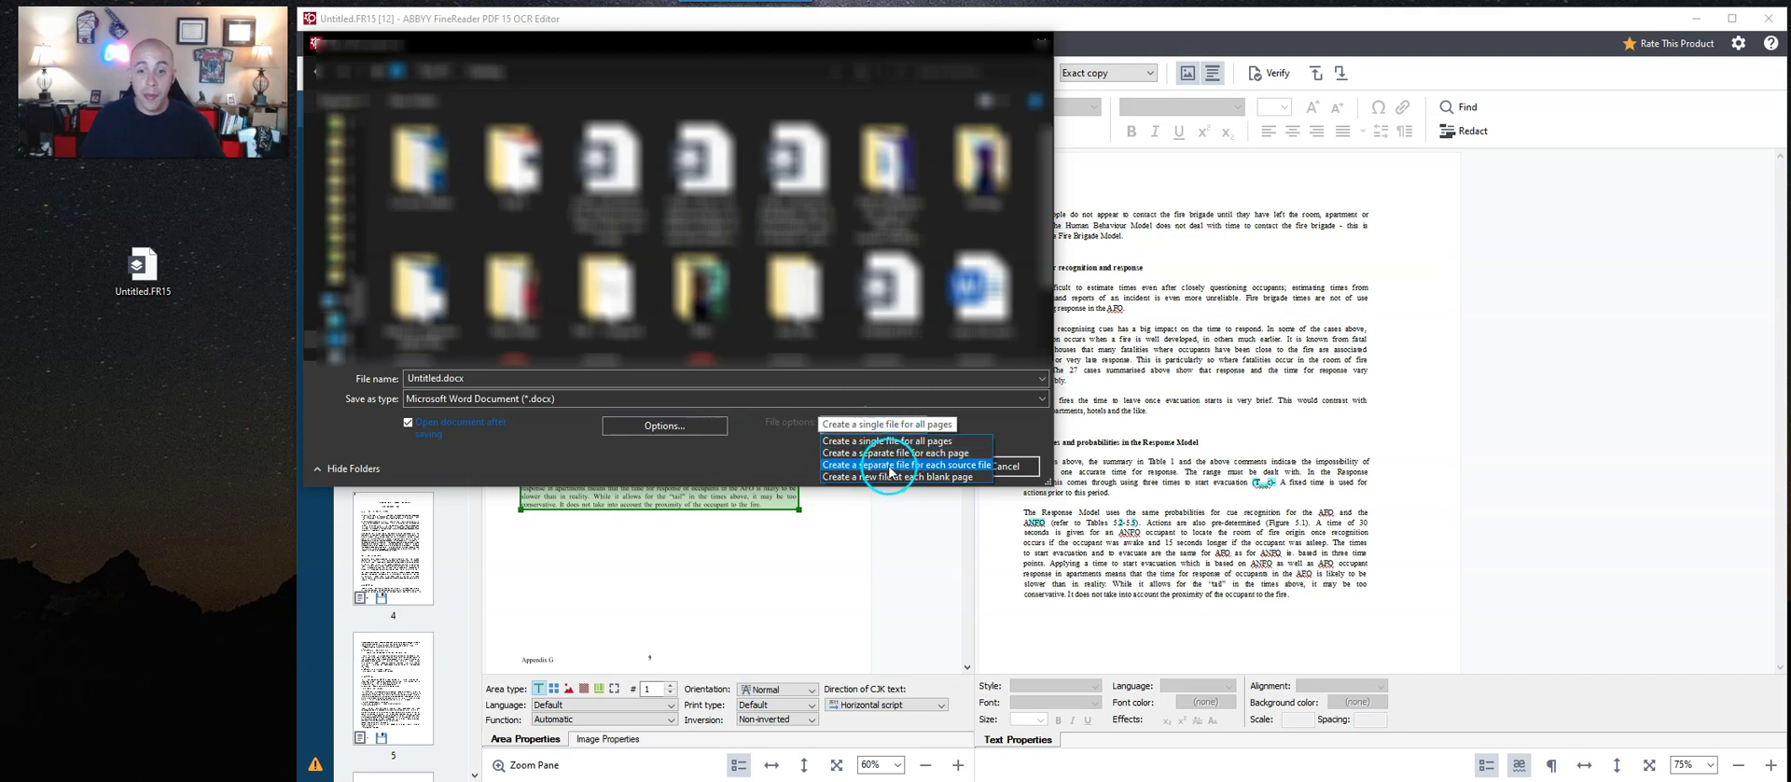
click(890, 465)
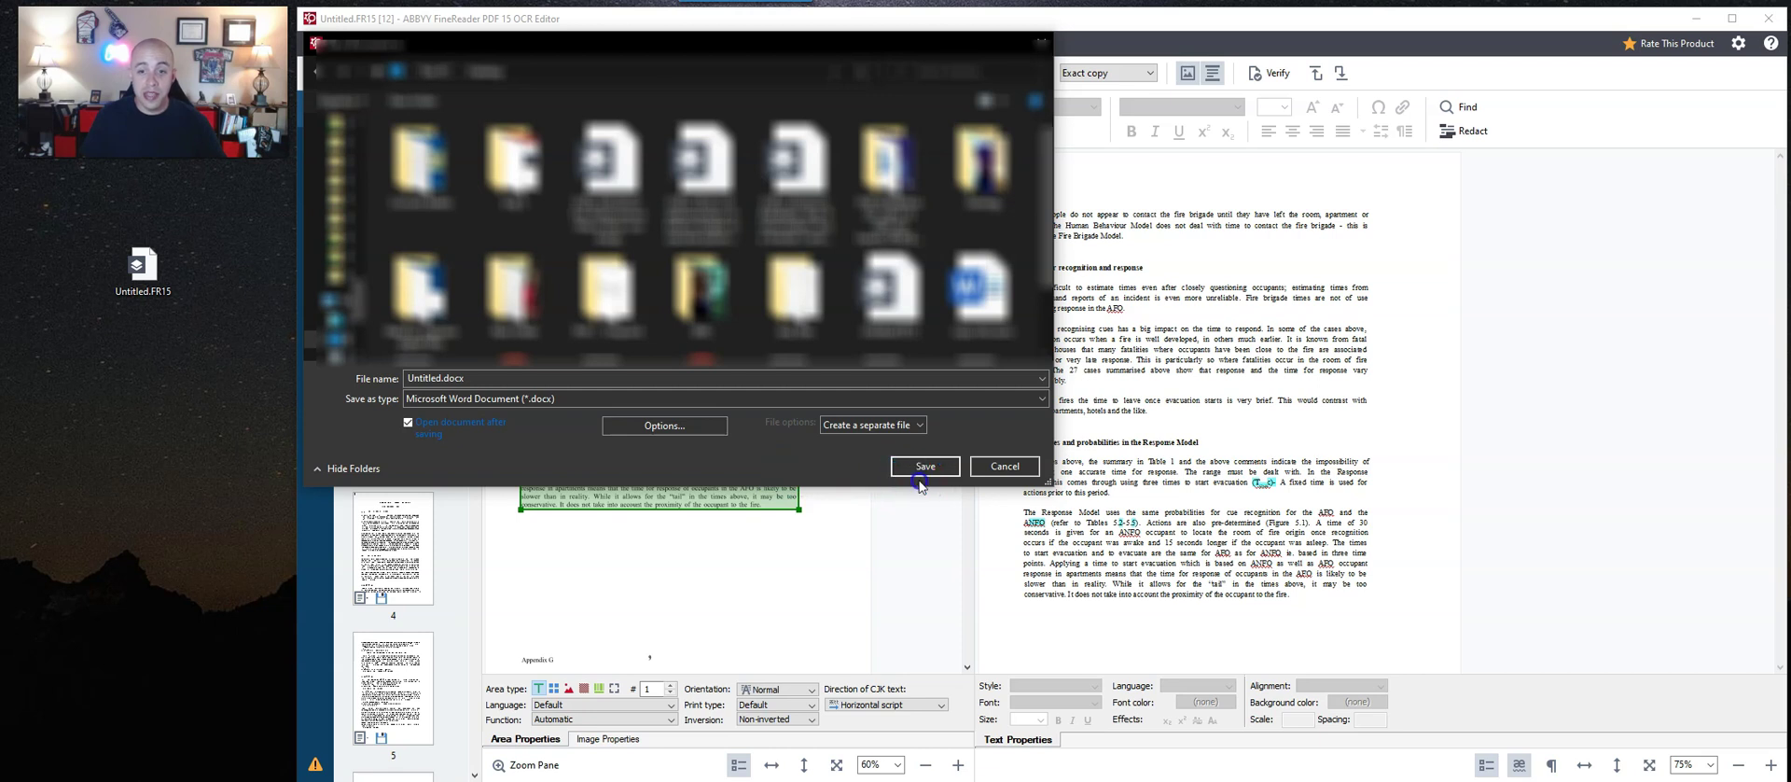
click(919, 477)
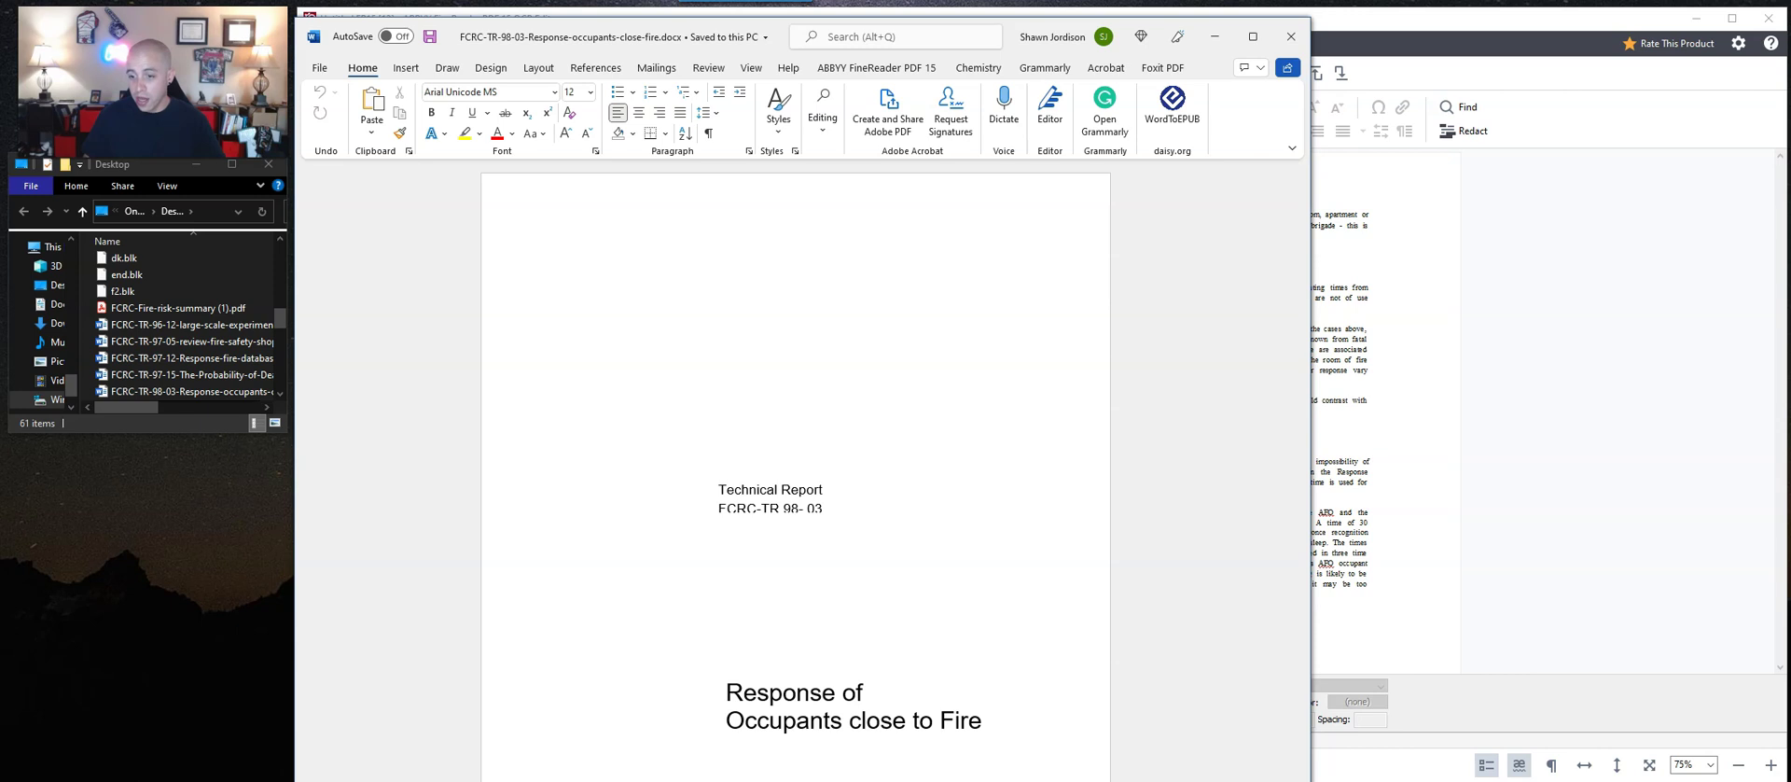
Review the exported report's Technical Report and title text frames, return to the top, and minimize Word.
drag(1346, 771, 1722, 737)
scroll(1026, 522, down, 3)
click(1007, 366)
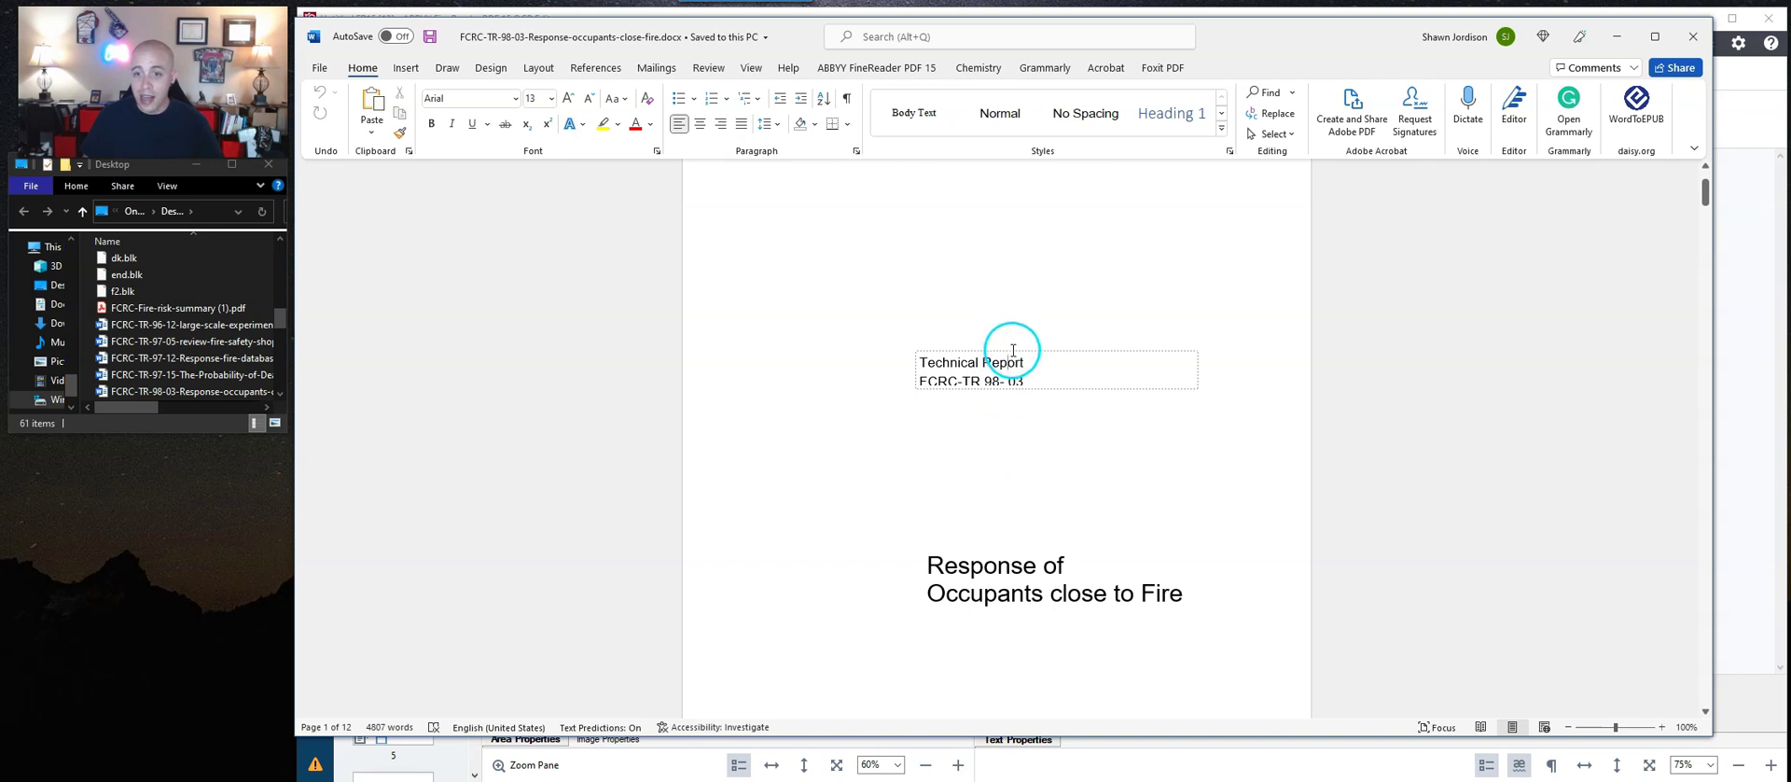
click(1012, 354)
click(992, 461)
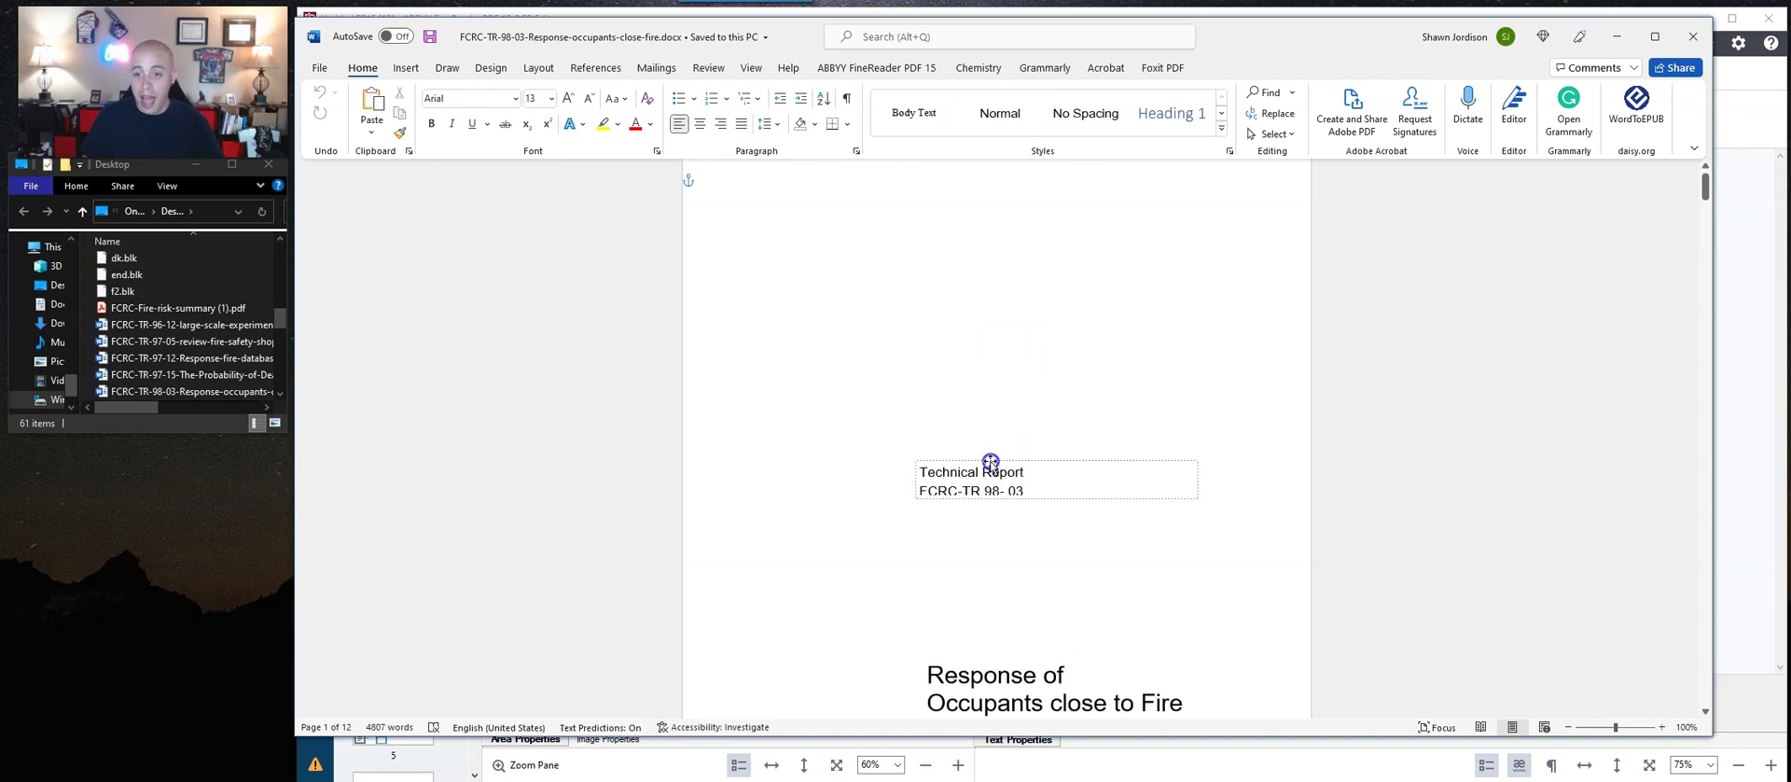
scroll(989, 452, down, 5)
click(994, 301)
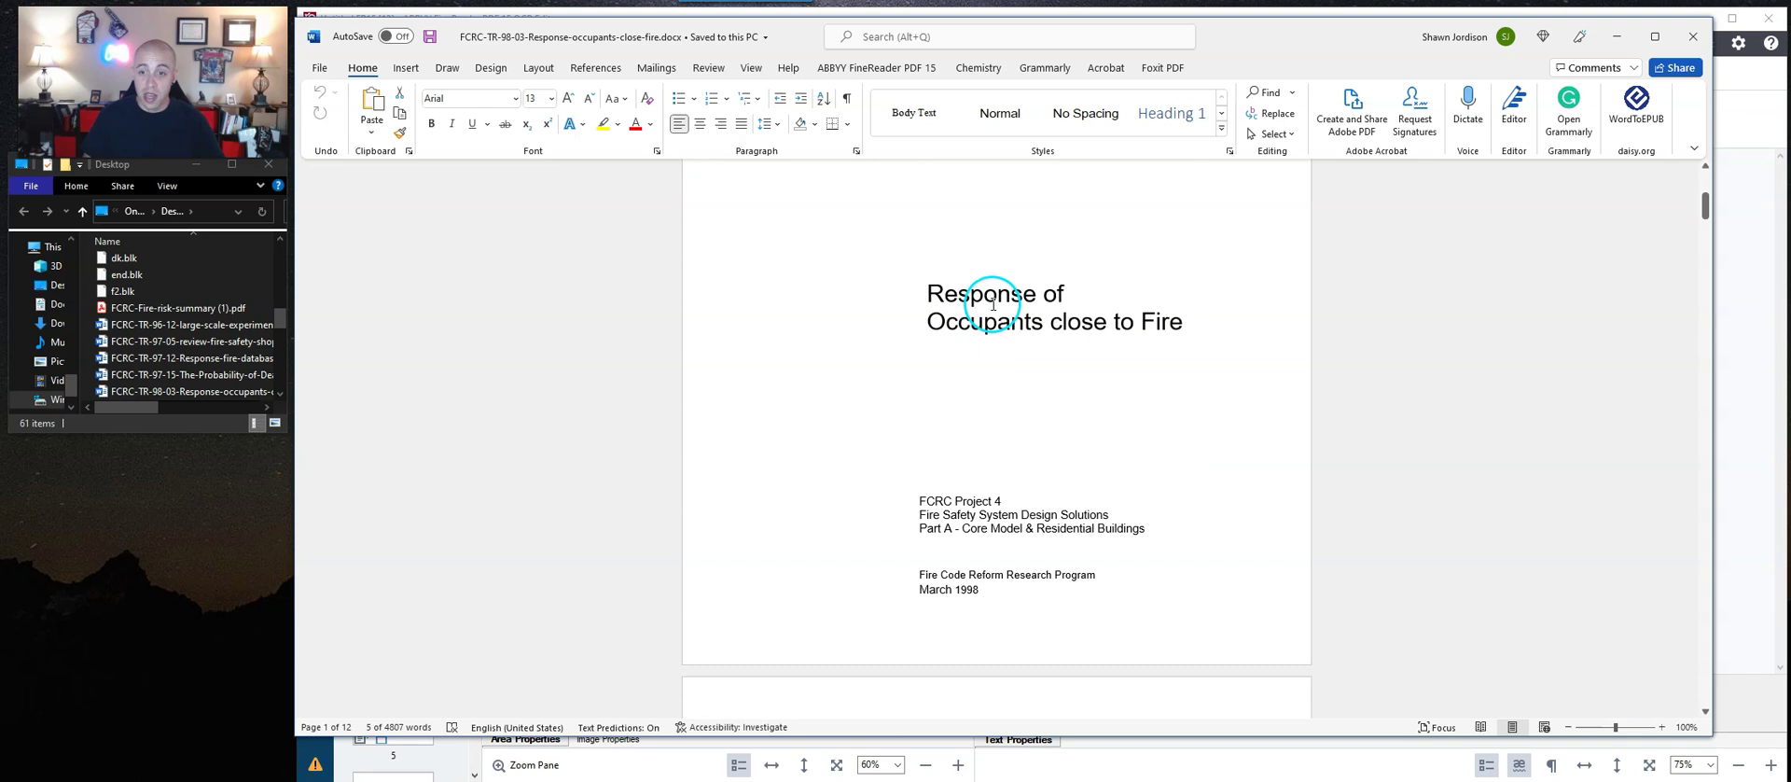
scroll(890, 442, down, 4)
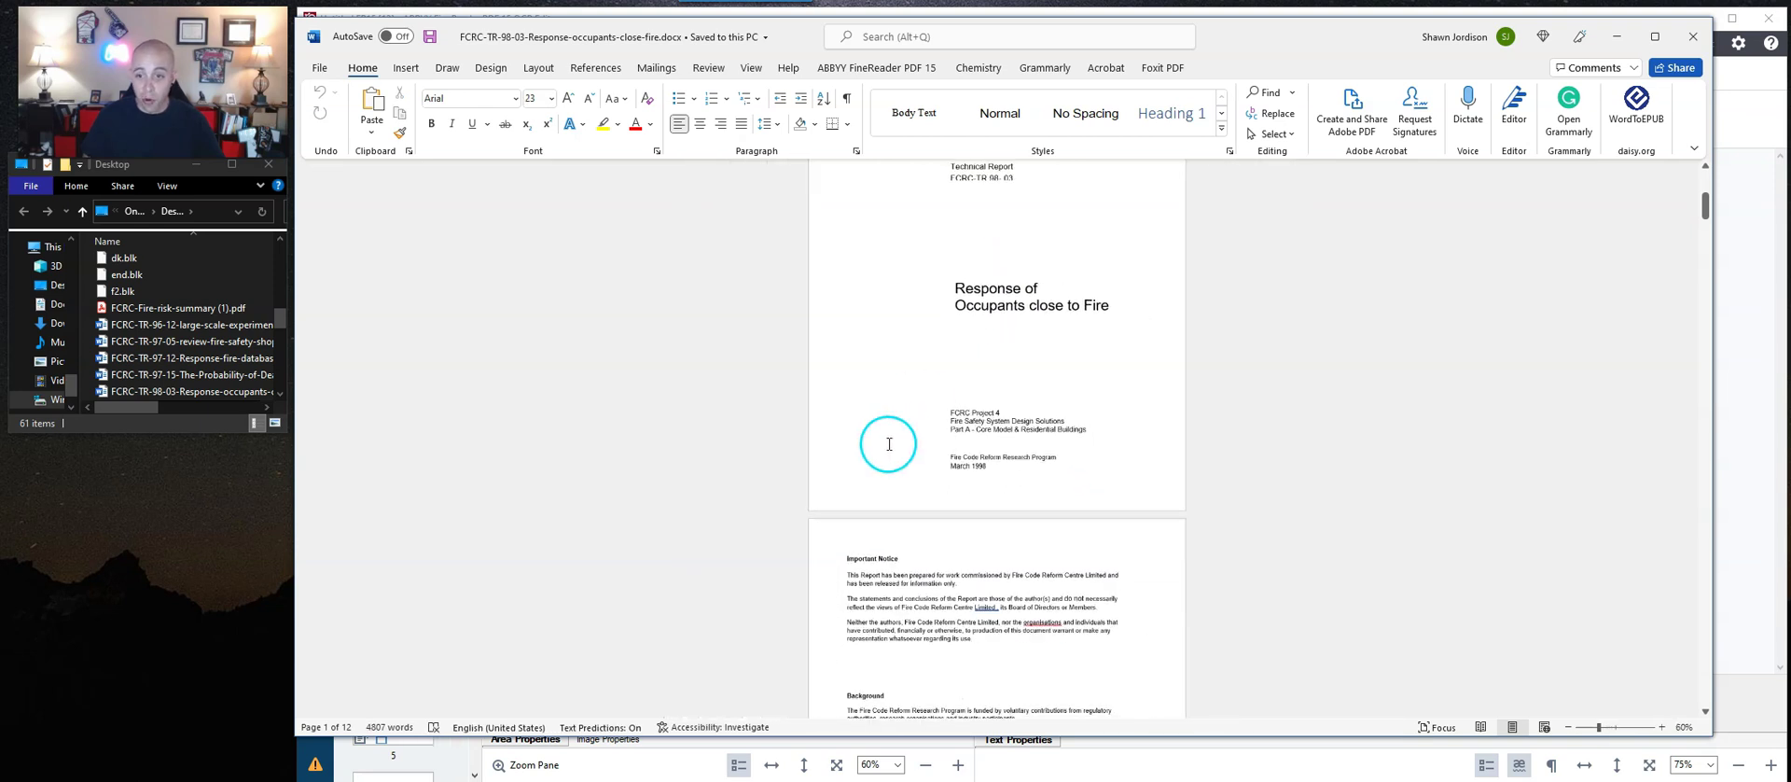
scroll(1259, 485, down, 3)
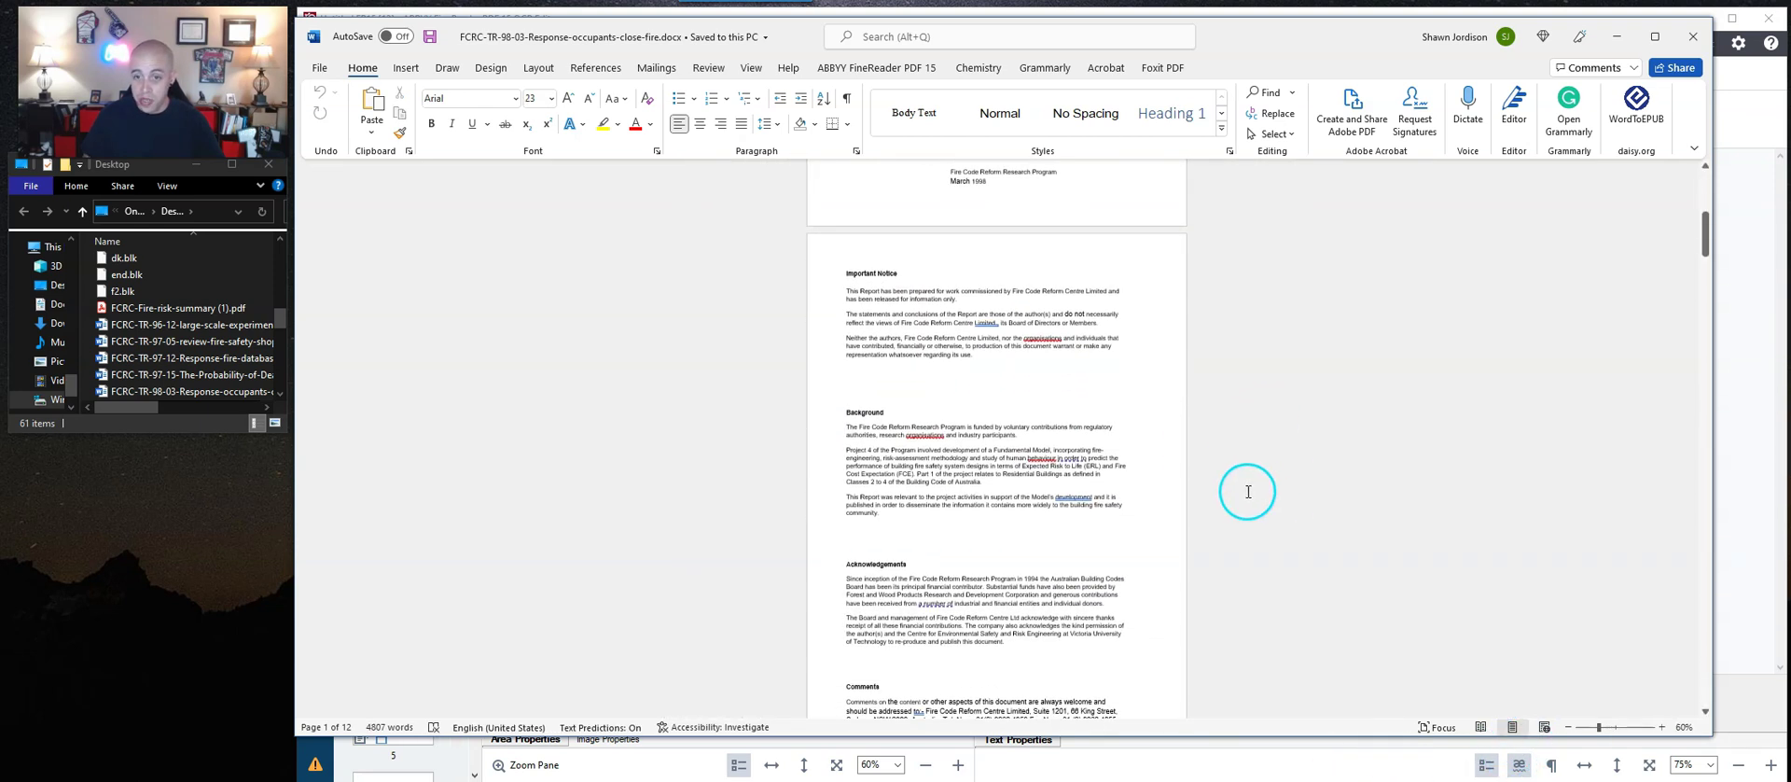
key(ctrl+Home)
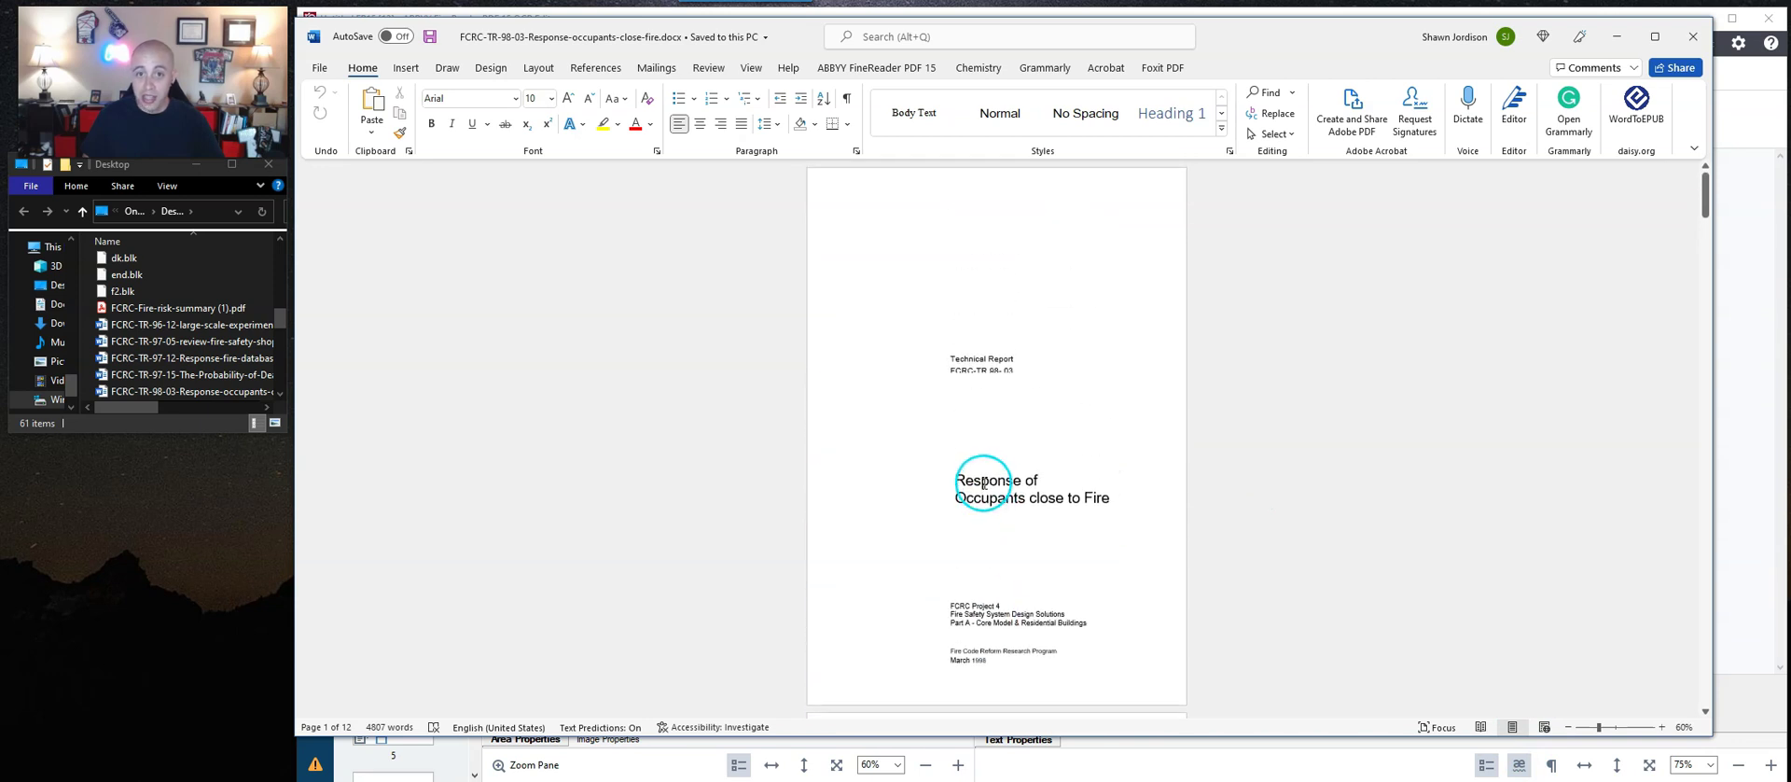
click(1618, 35)
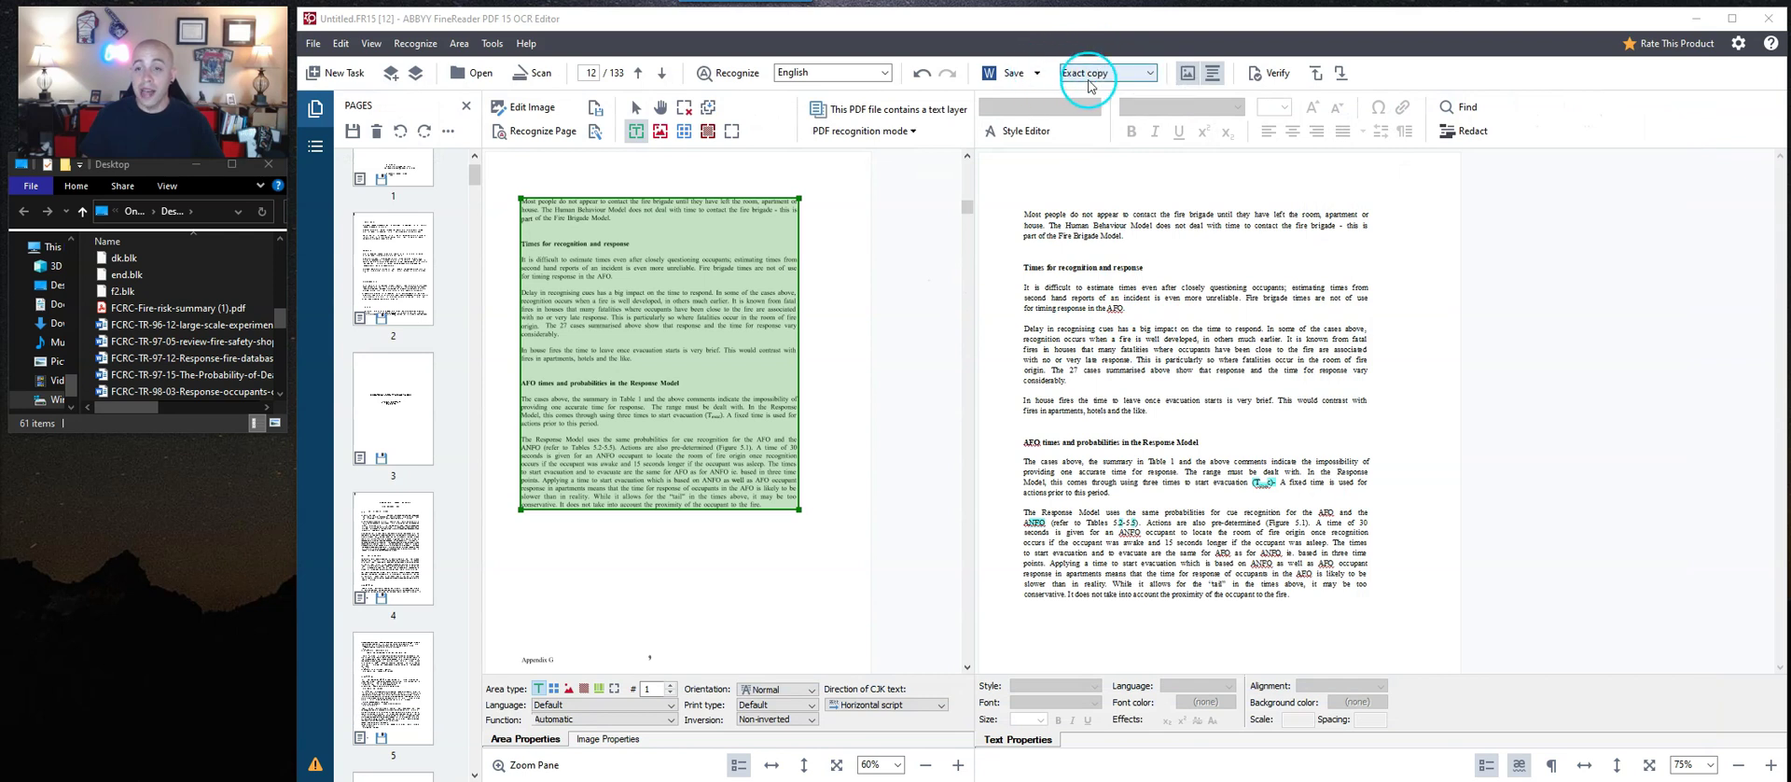
Switch the output layout to Editable copy and re-export to Word, replacing the existing files.
click(1124, 75)
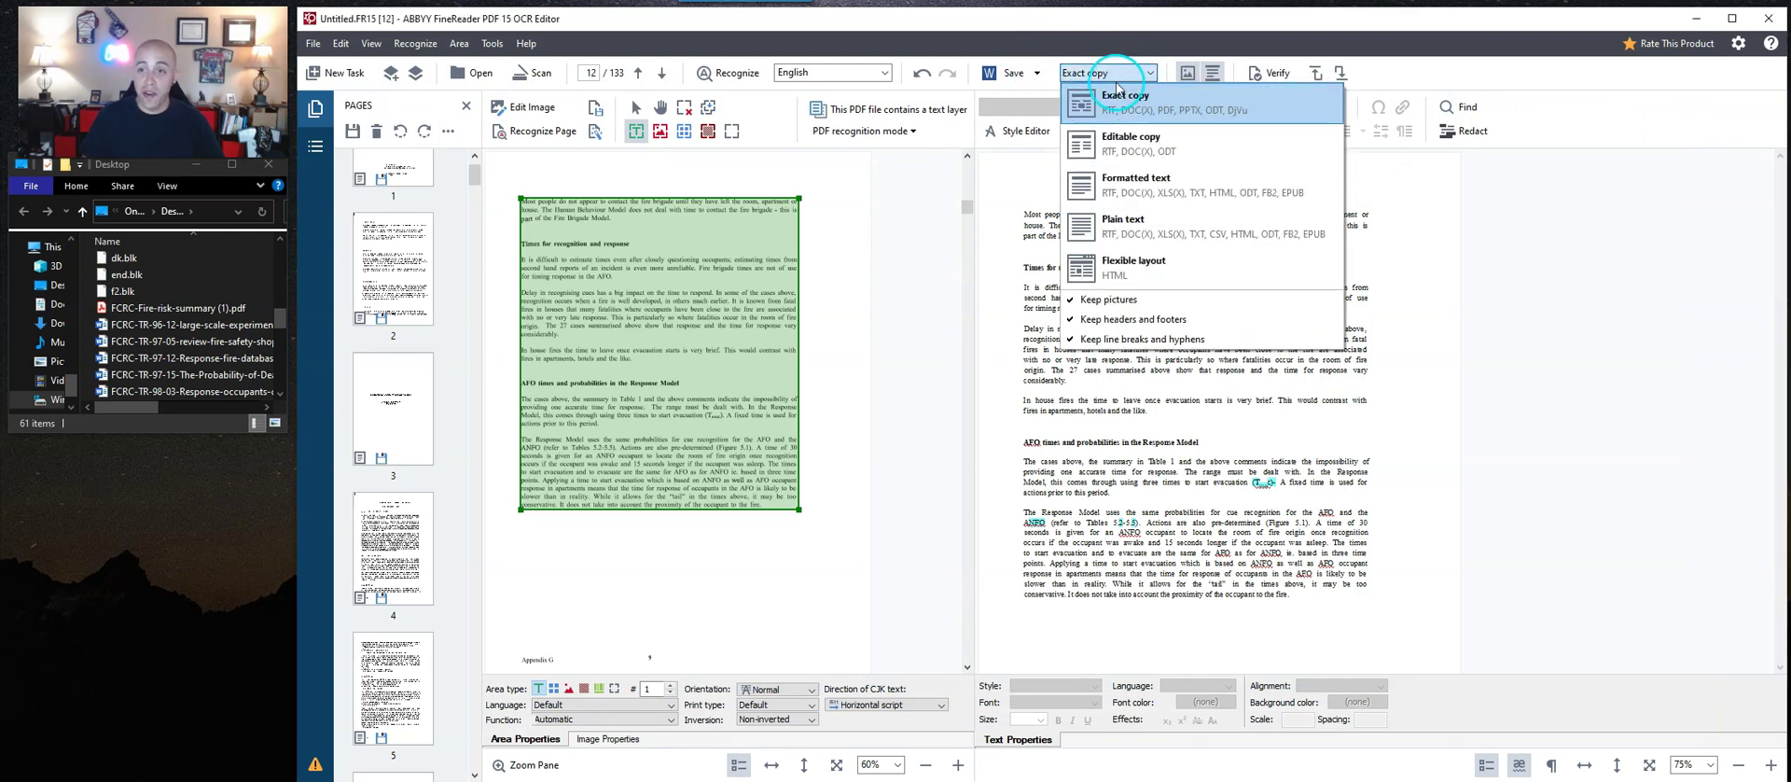
click(1159, 149)
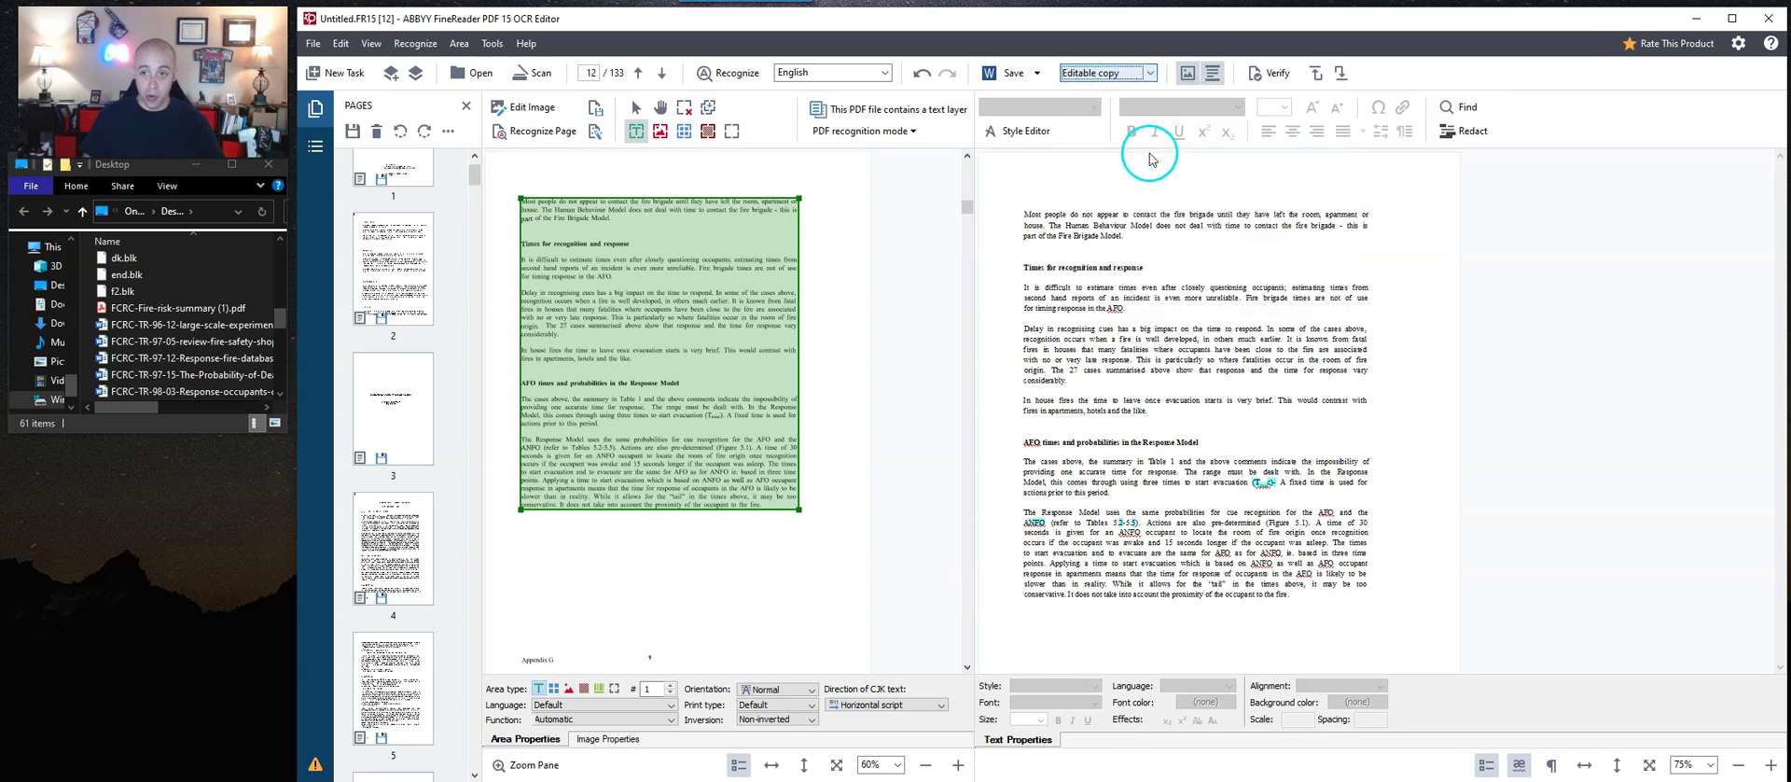
click(1026, 73)
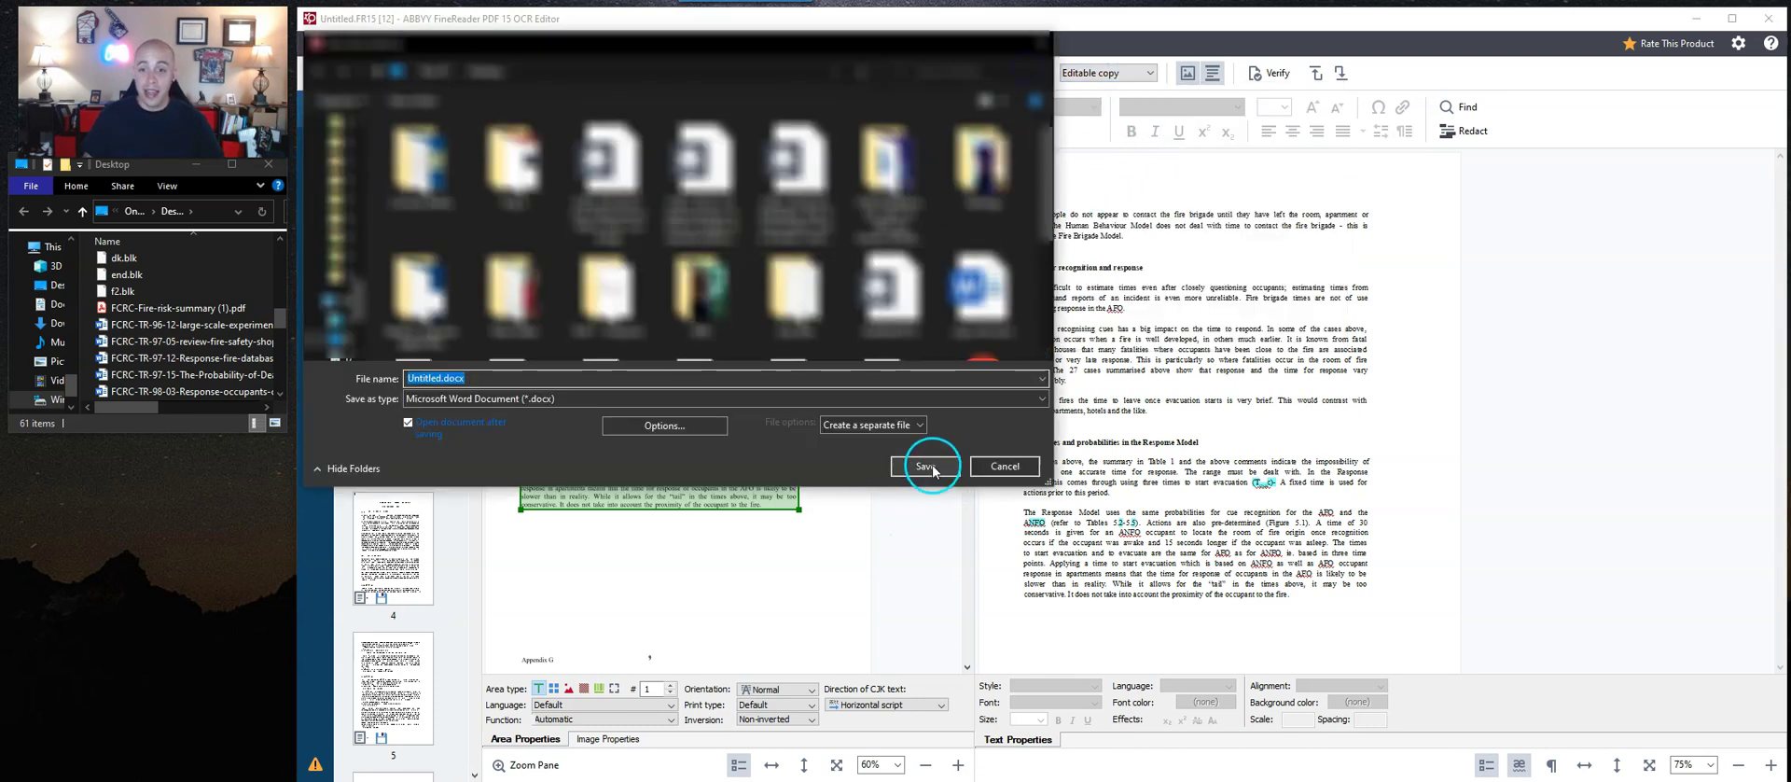
click(933, 471)
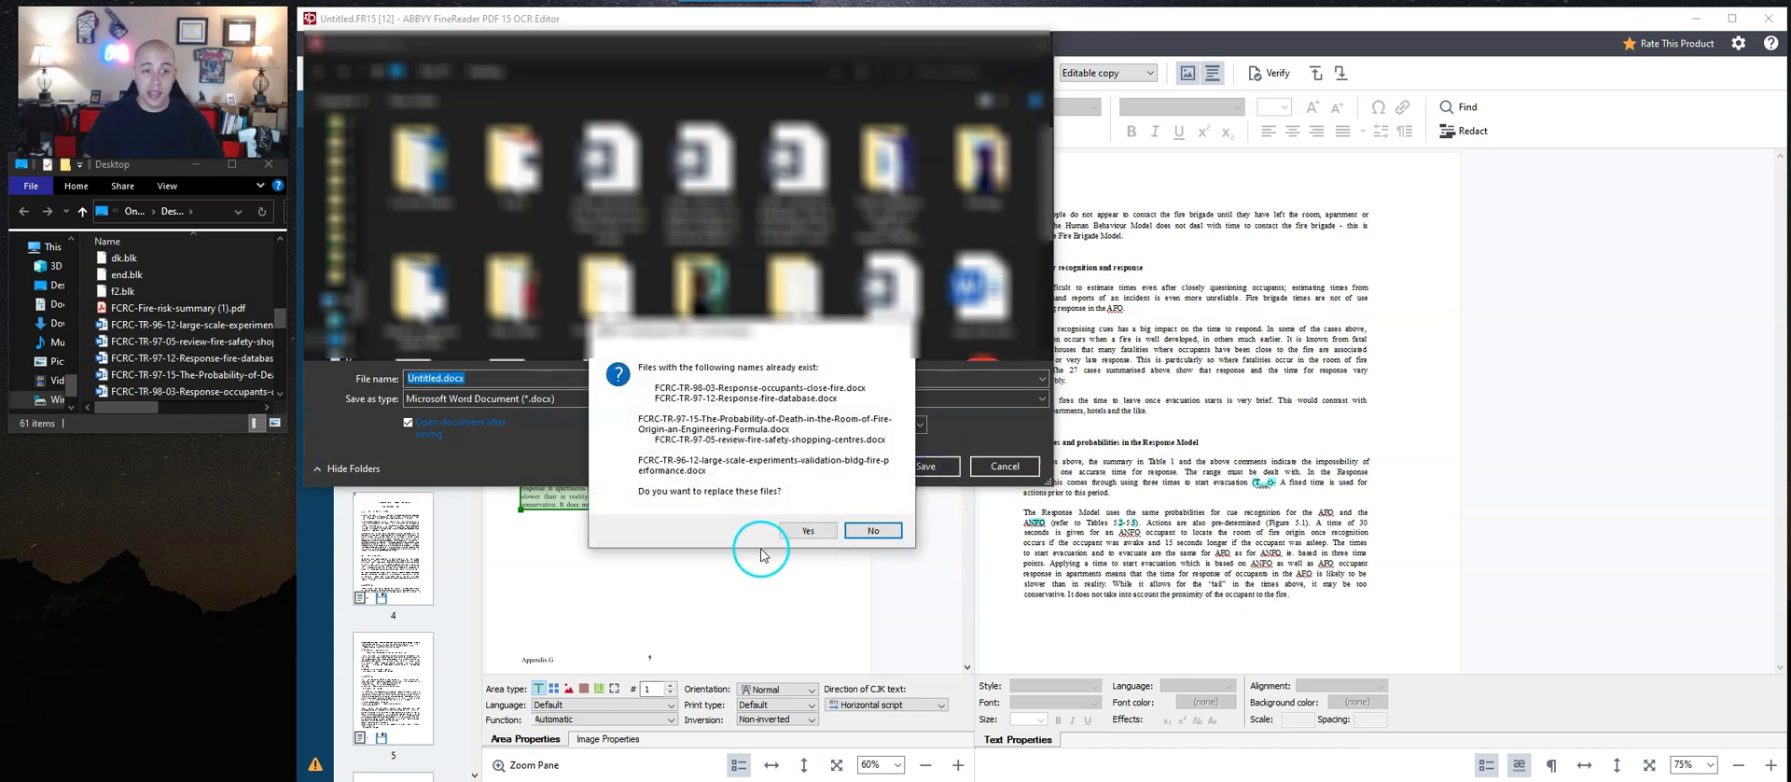
click(819, 532)
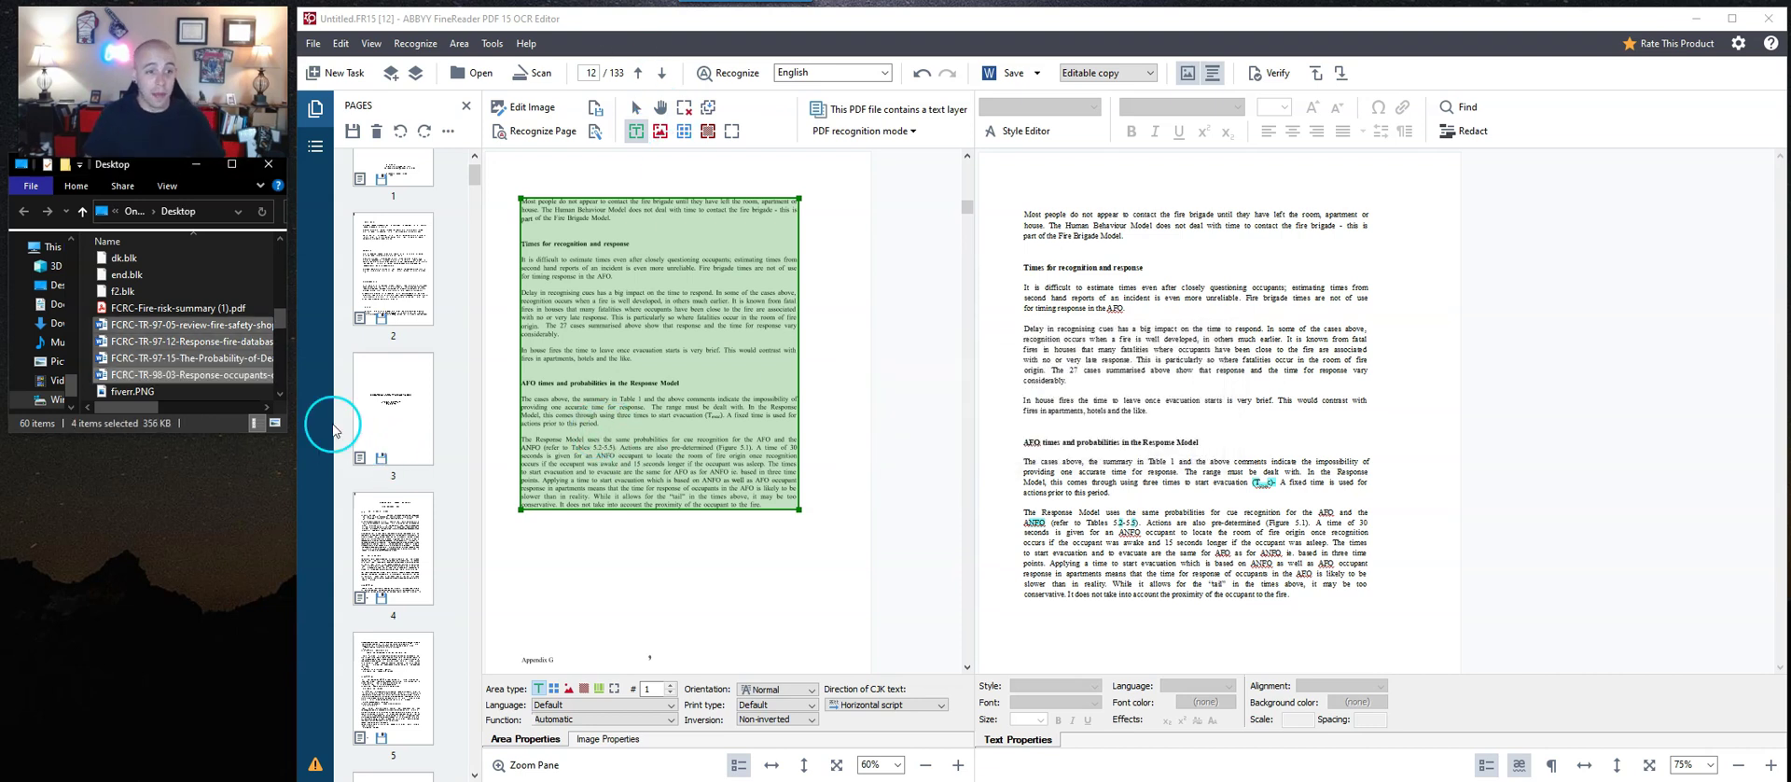
Open the FCRC-TR-98-03 response-occupants .docx and browse its headings in the Navigation pane.
drag(276, 397, 187, 357)
double_click(187, 391)
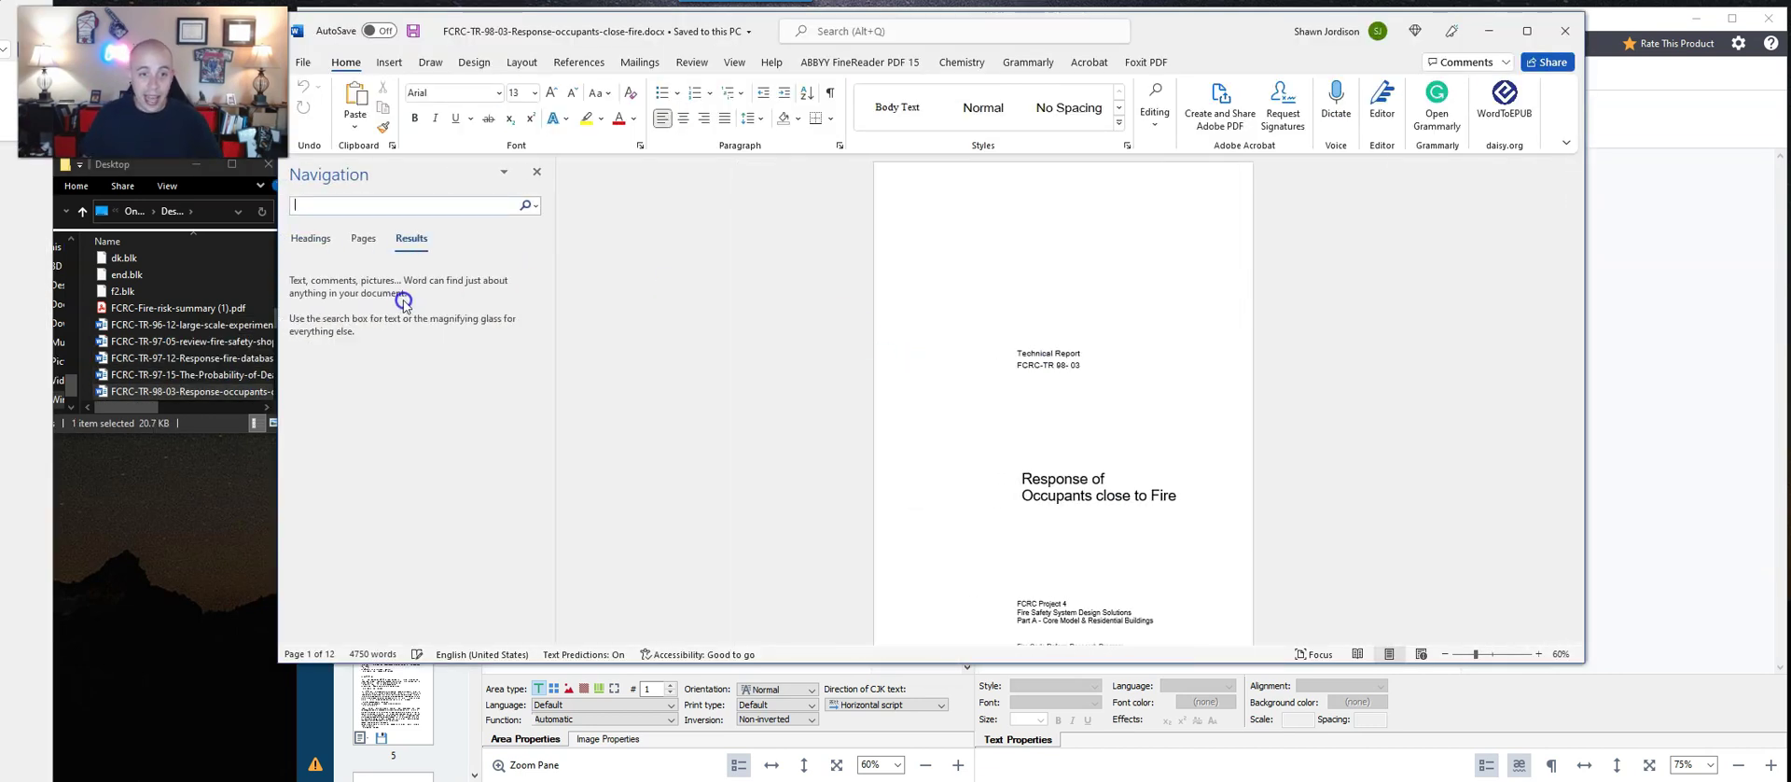
click(312, 237)
click(352, 282)
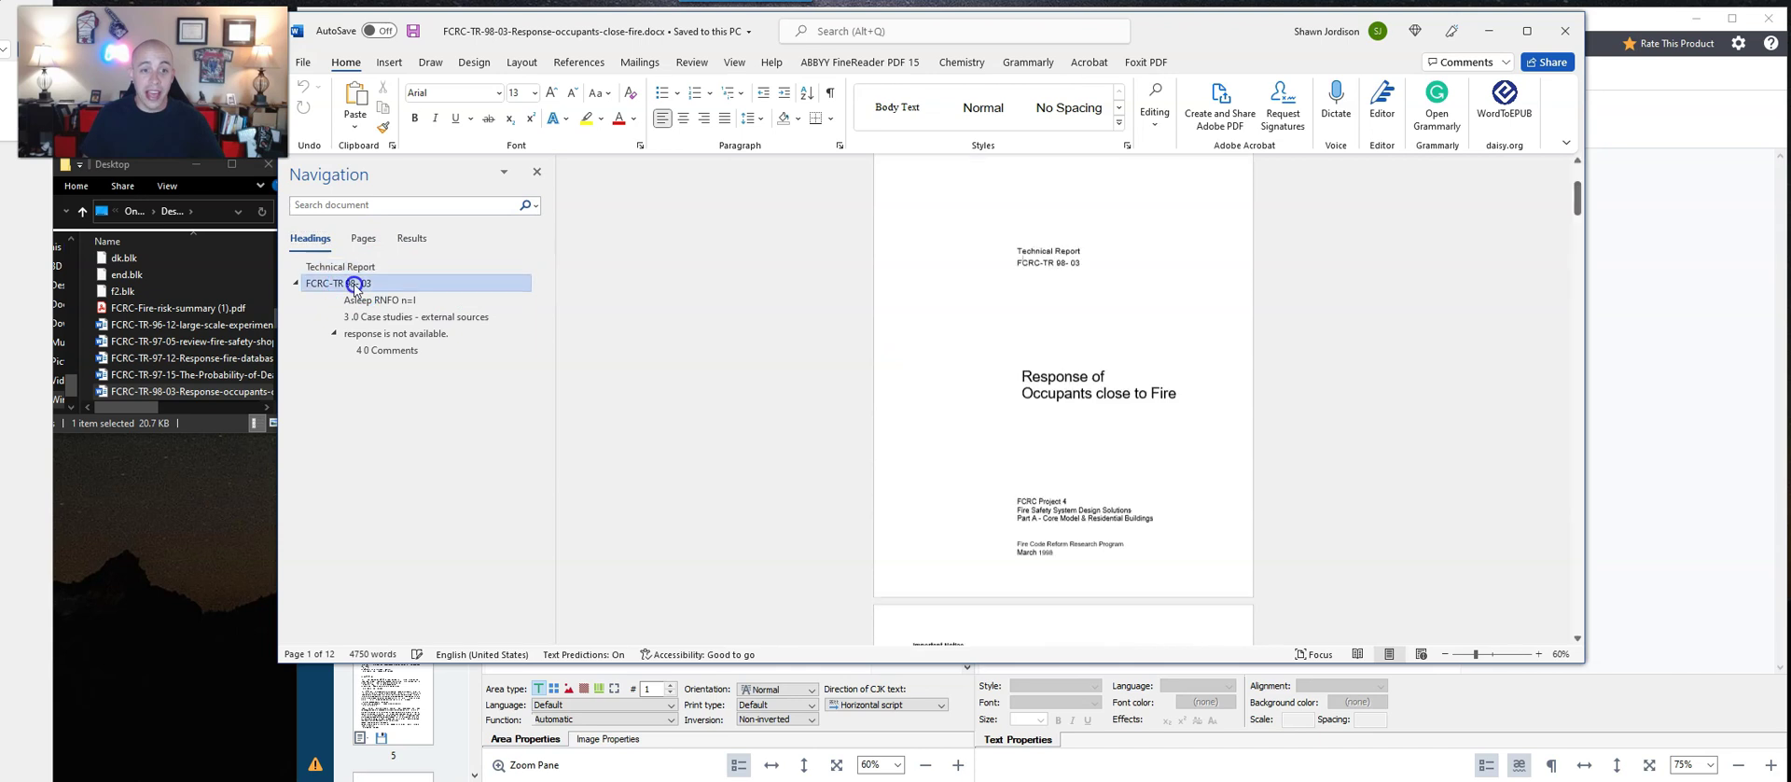
click(352, 268)
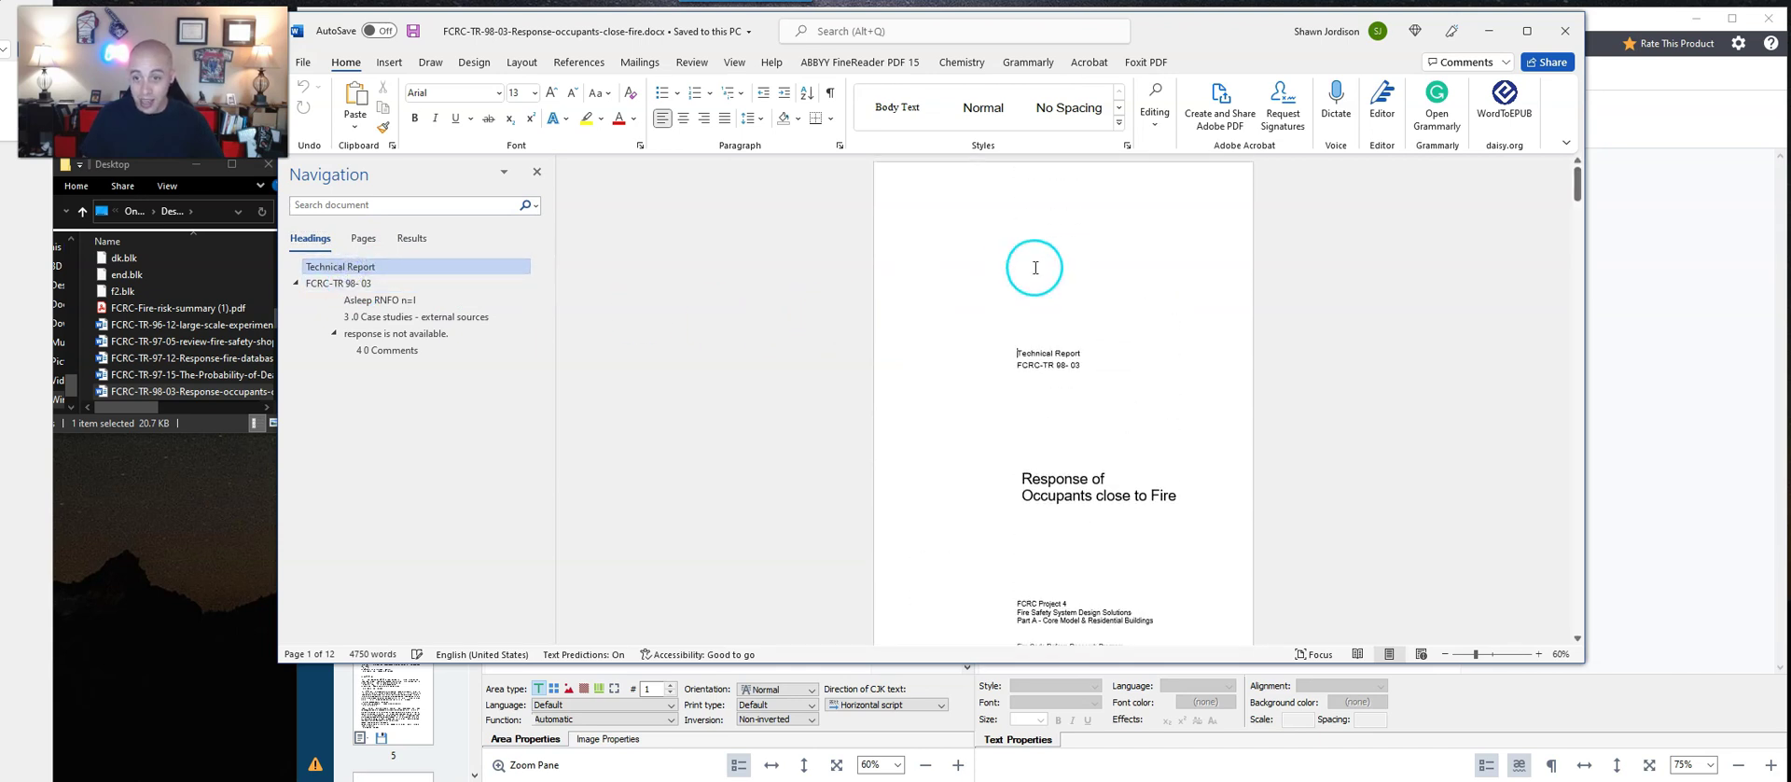
Scroll through the body text and check the style applied to it.
ctrl+scroll(1062, 322, up, 3)
scroll(1107, 383, down, 5)
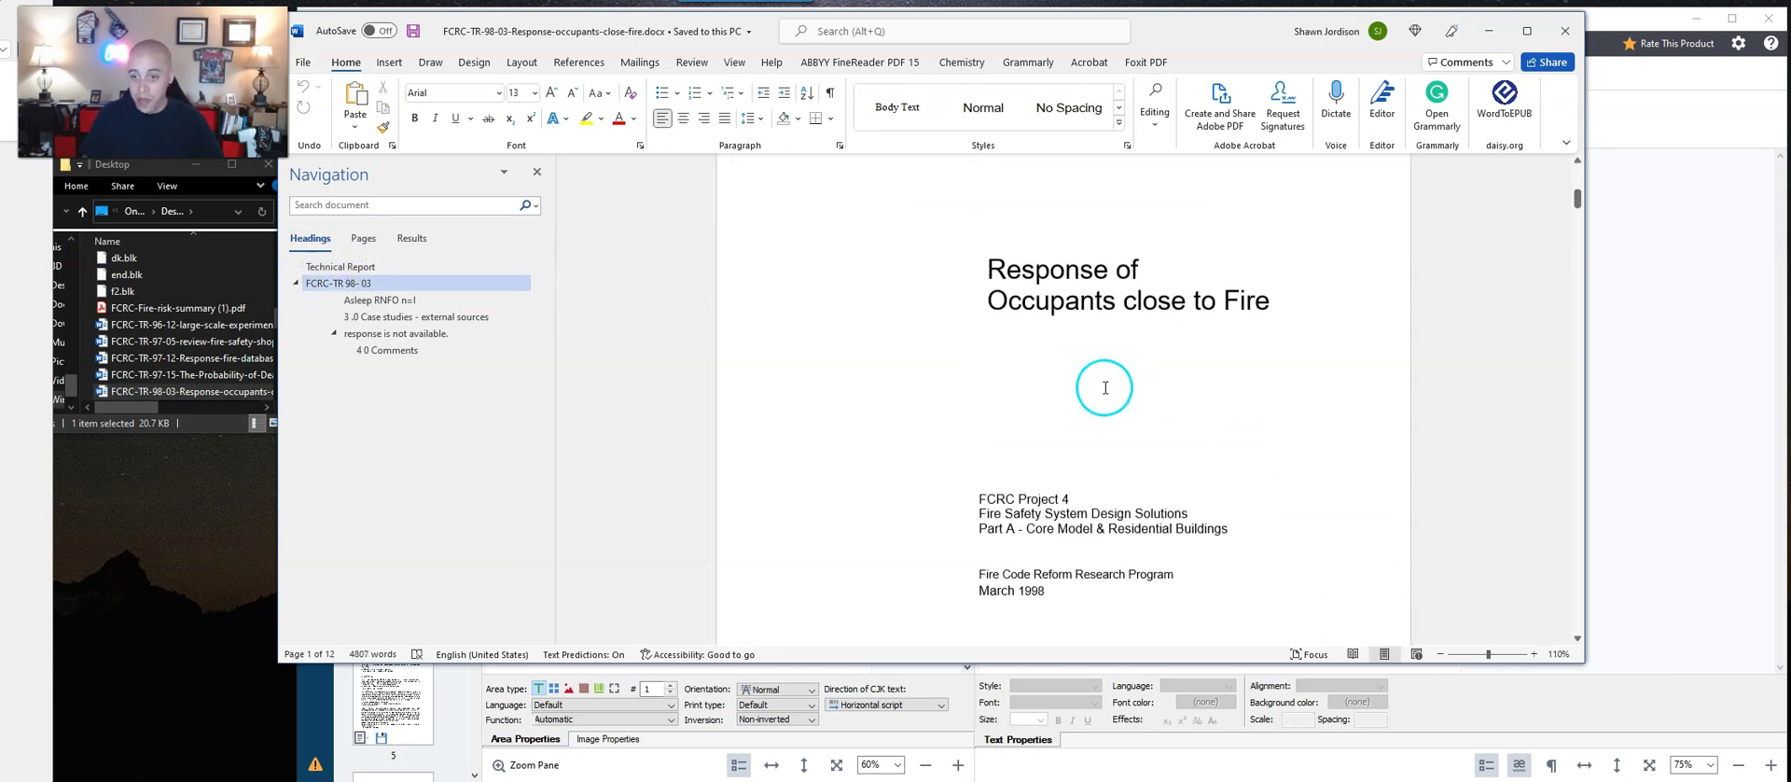
scroll(1104, 385, down, 6)
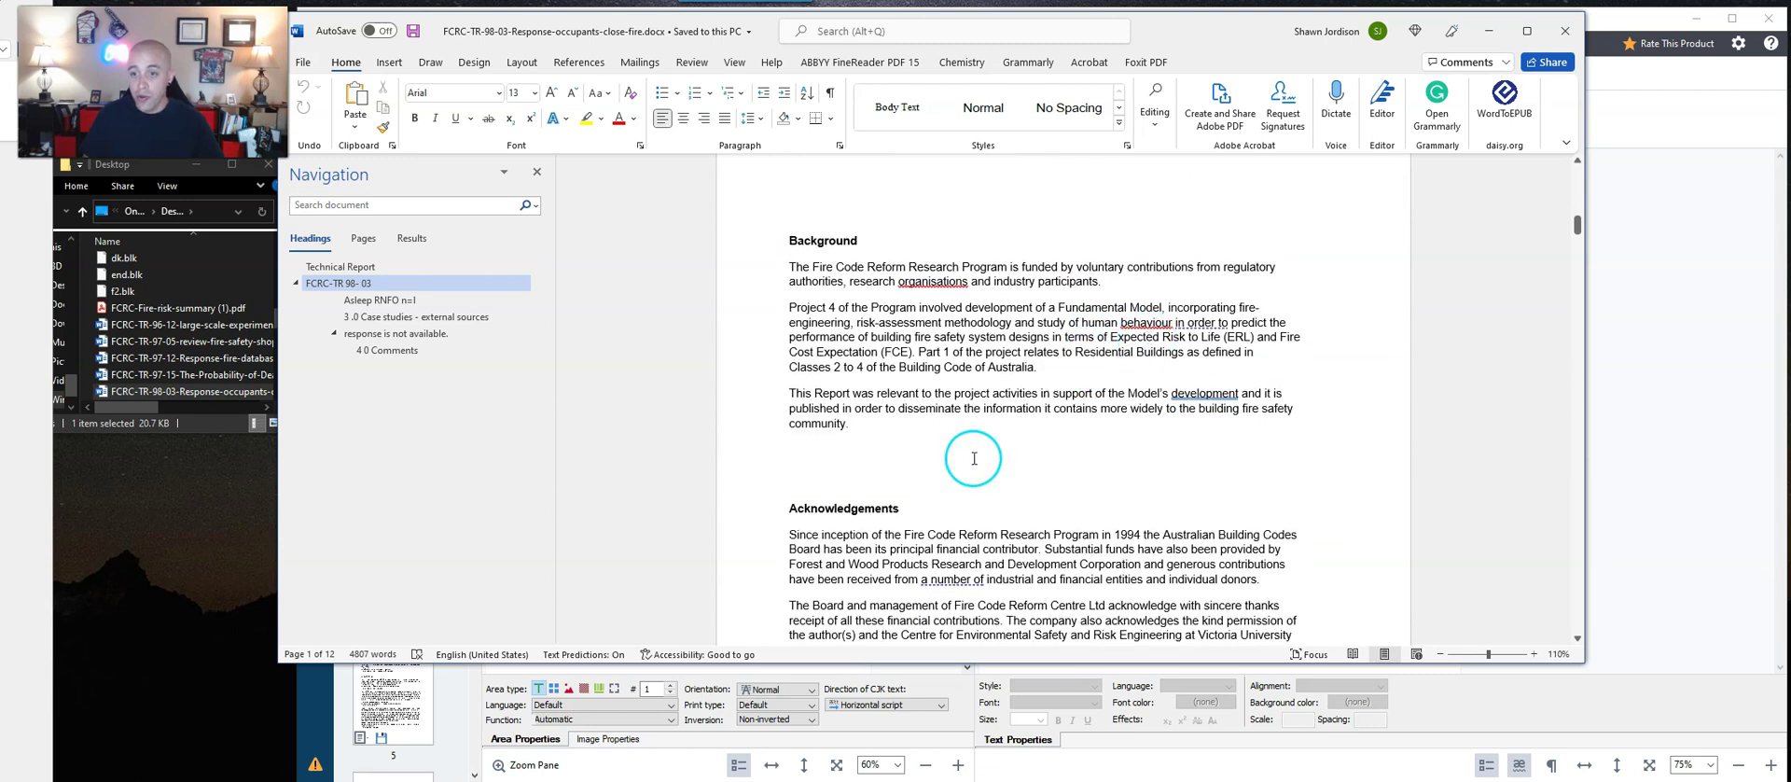
scroll(973, 457, down, 8)
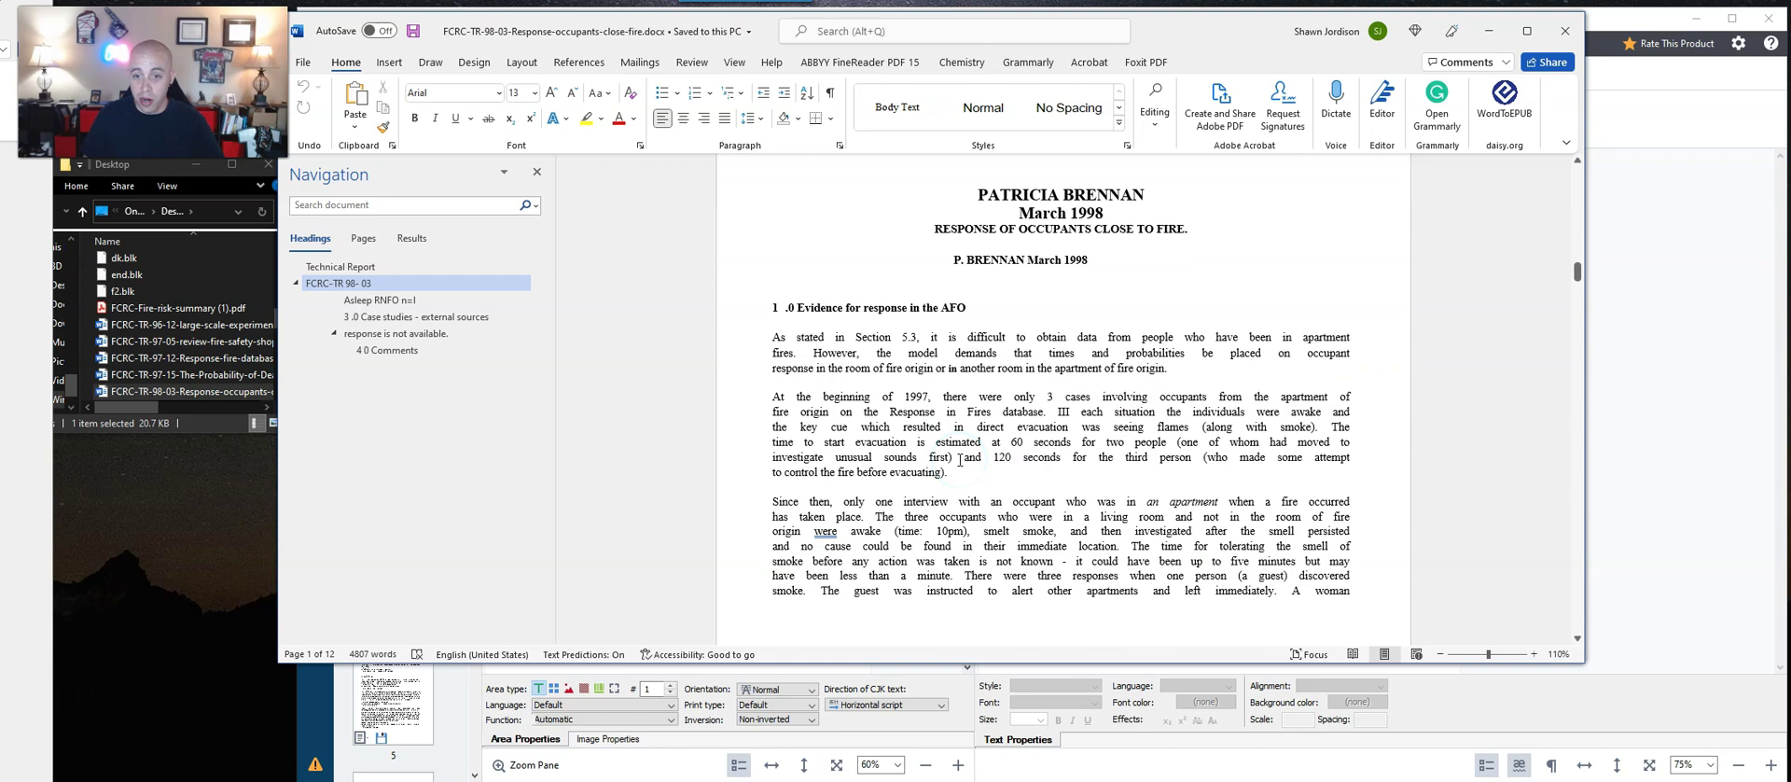
click(946, 438)
scroll(946, 424, down, 5)
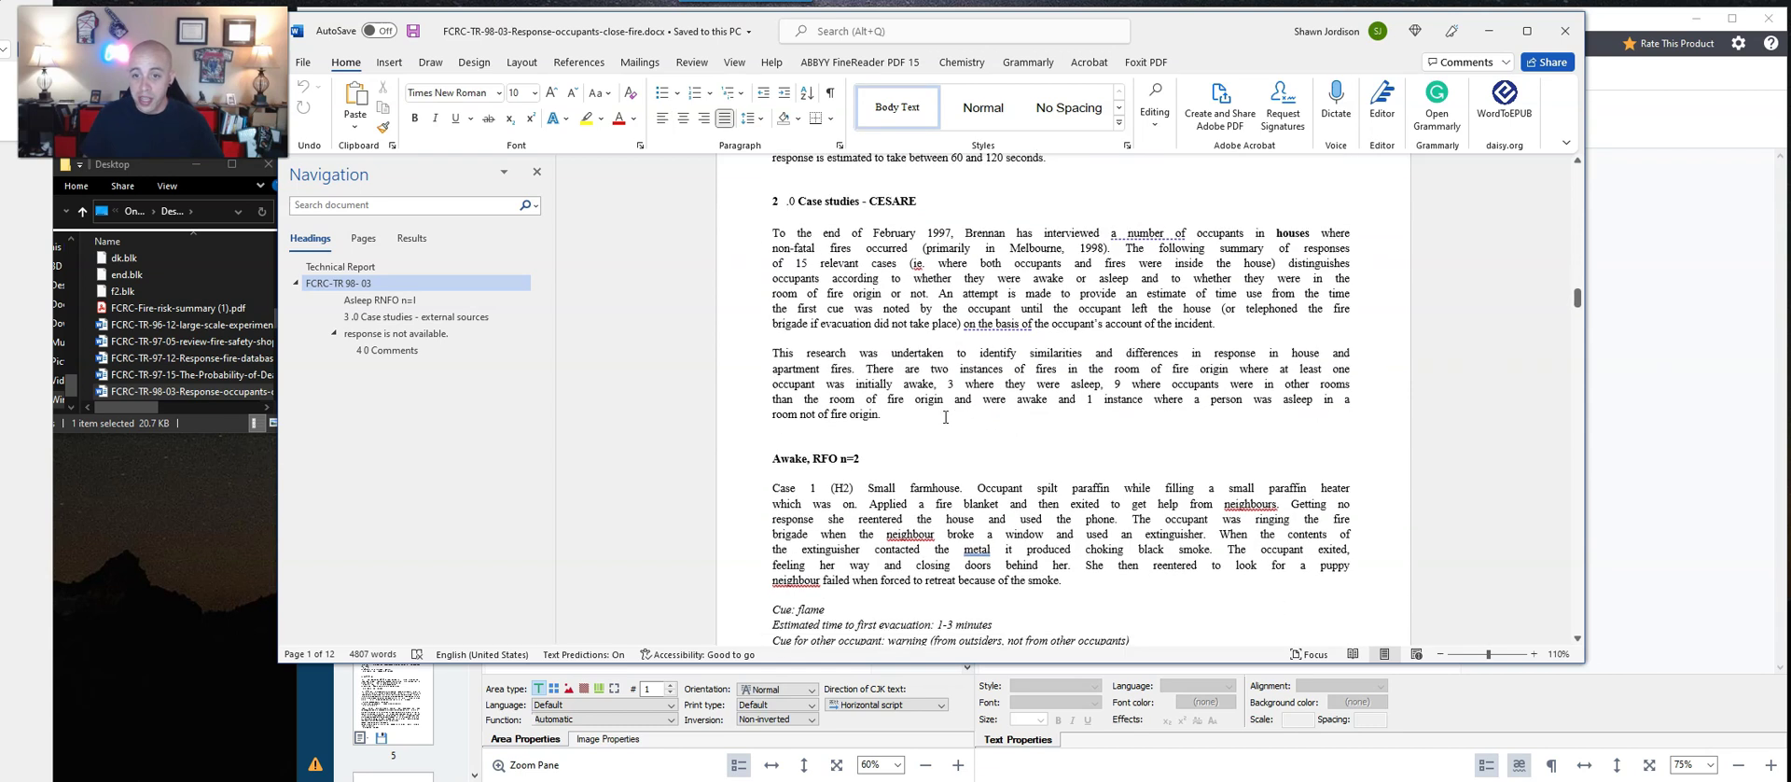
ctrl+scroll(946, 417, down, 1)
scroll(932, 401, down, 5)
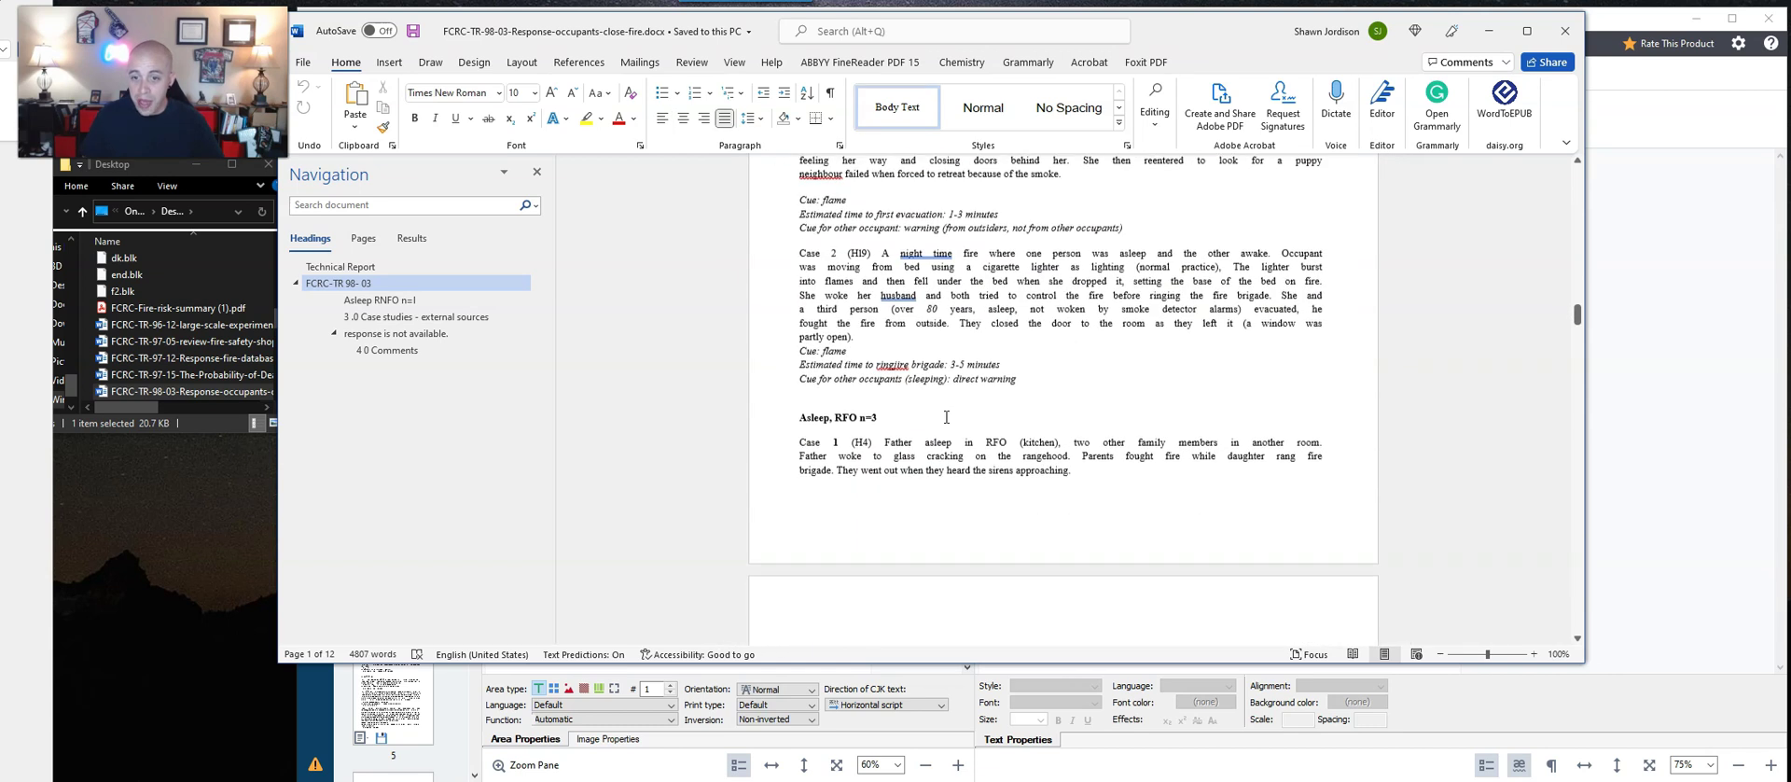
click(897, 355)
Scroll through the rest of the 12-page document and return to the title page.
scroll(887, 317, up, 3)
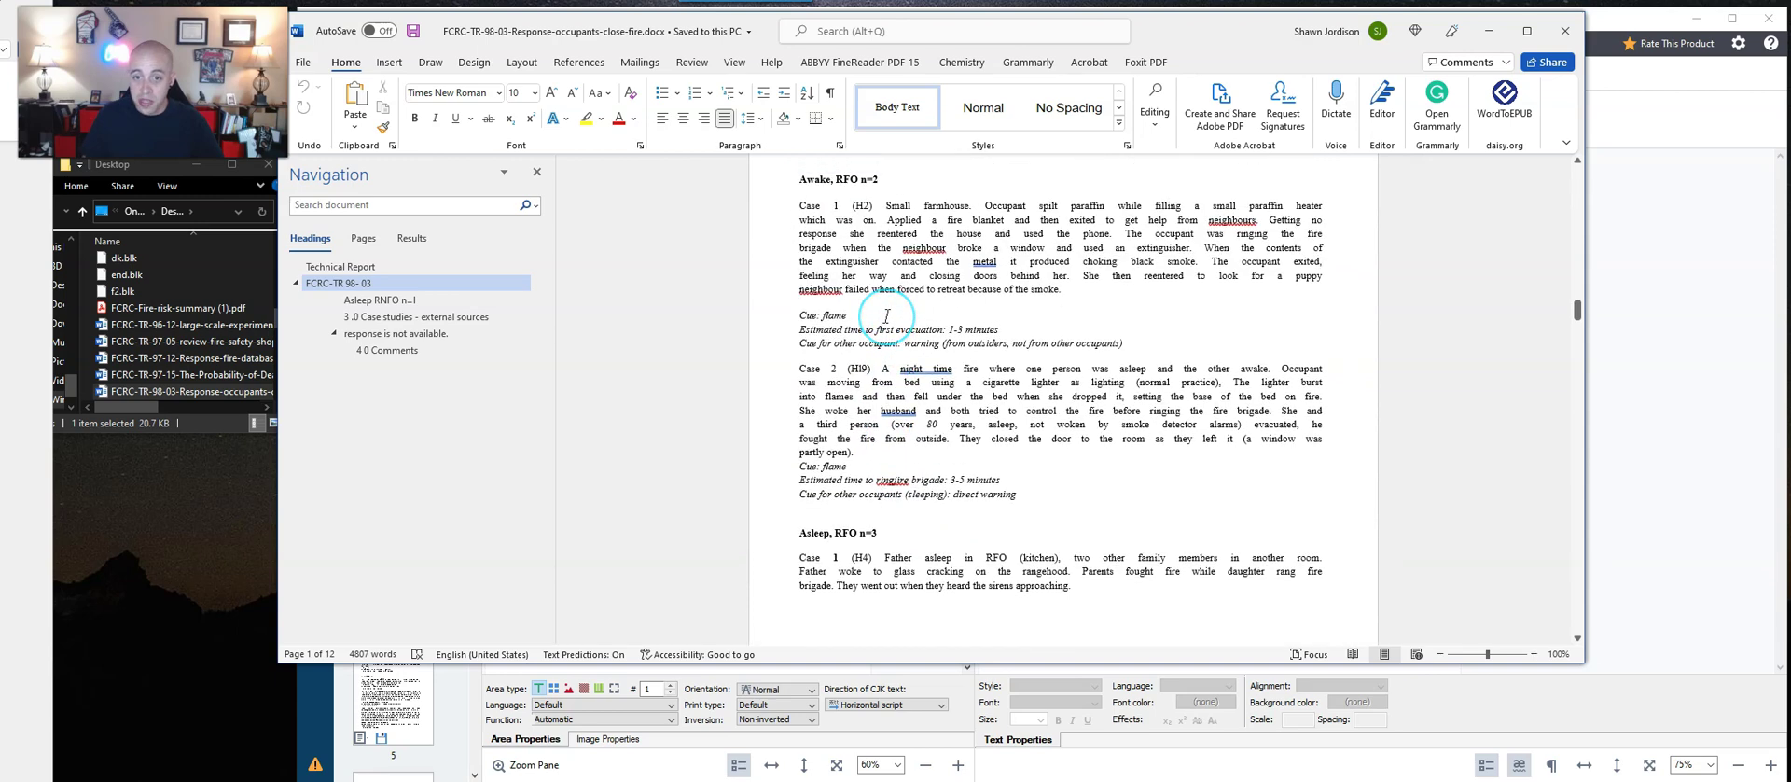
scroll(920, 224, down, 20)
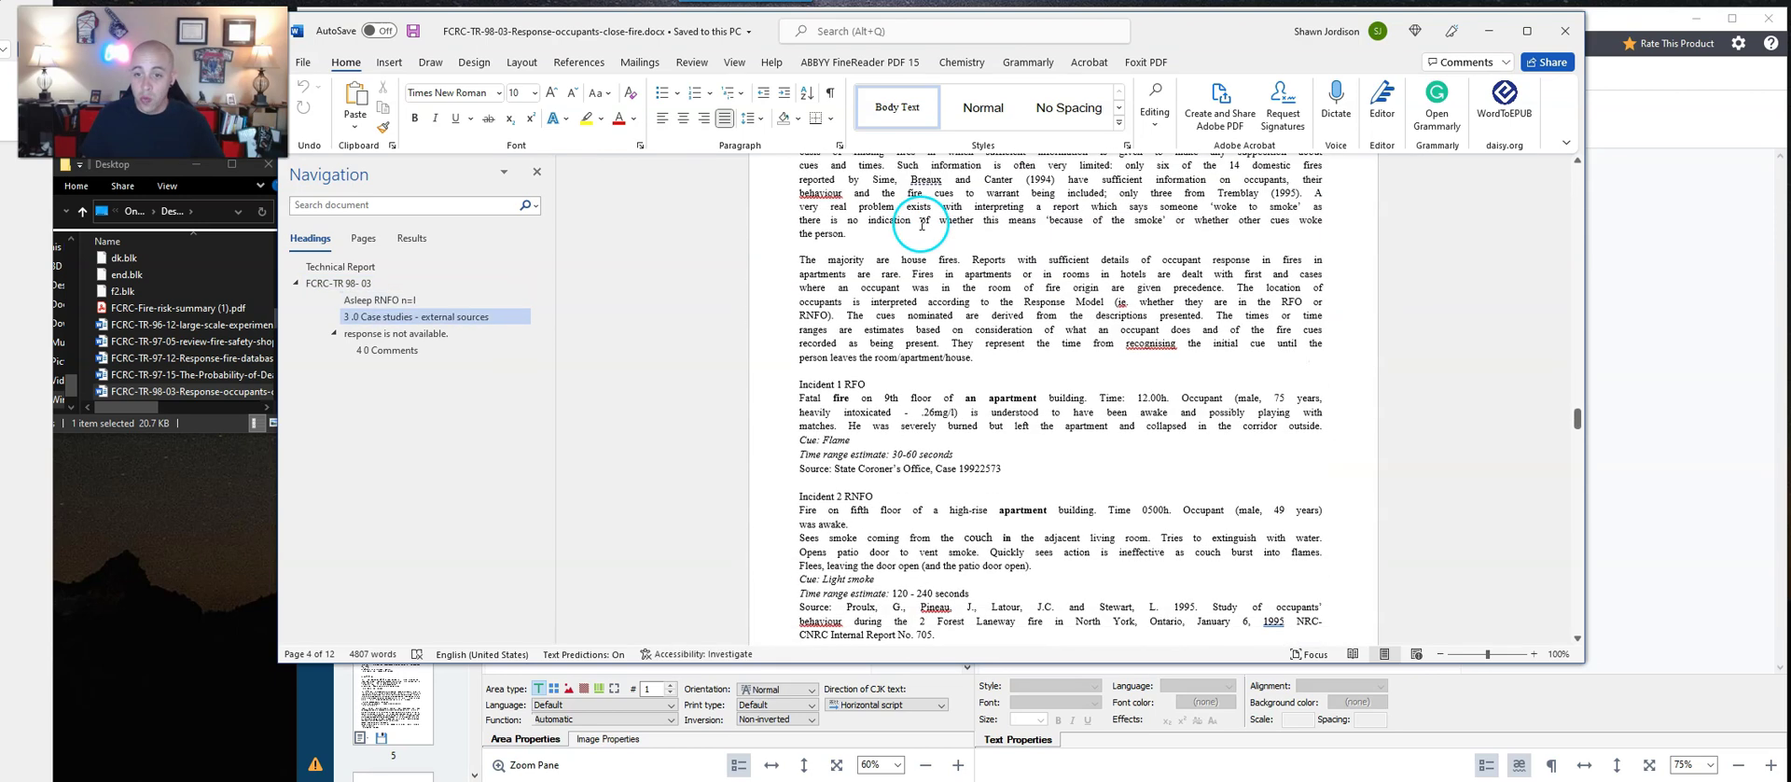
scroll(919, 223, down, 20)
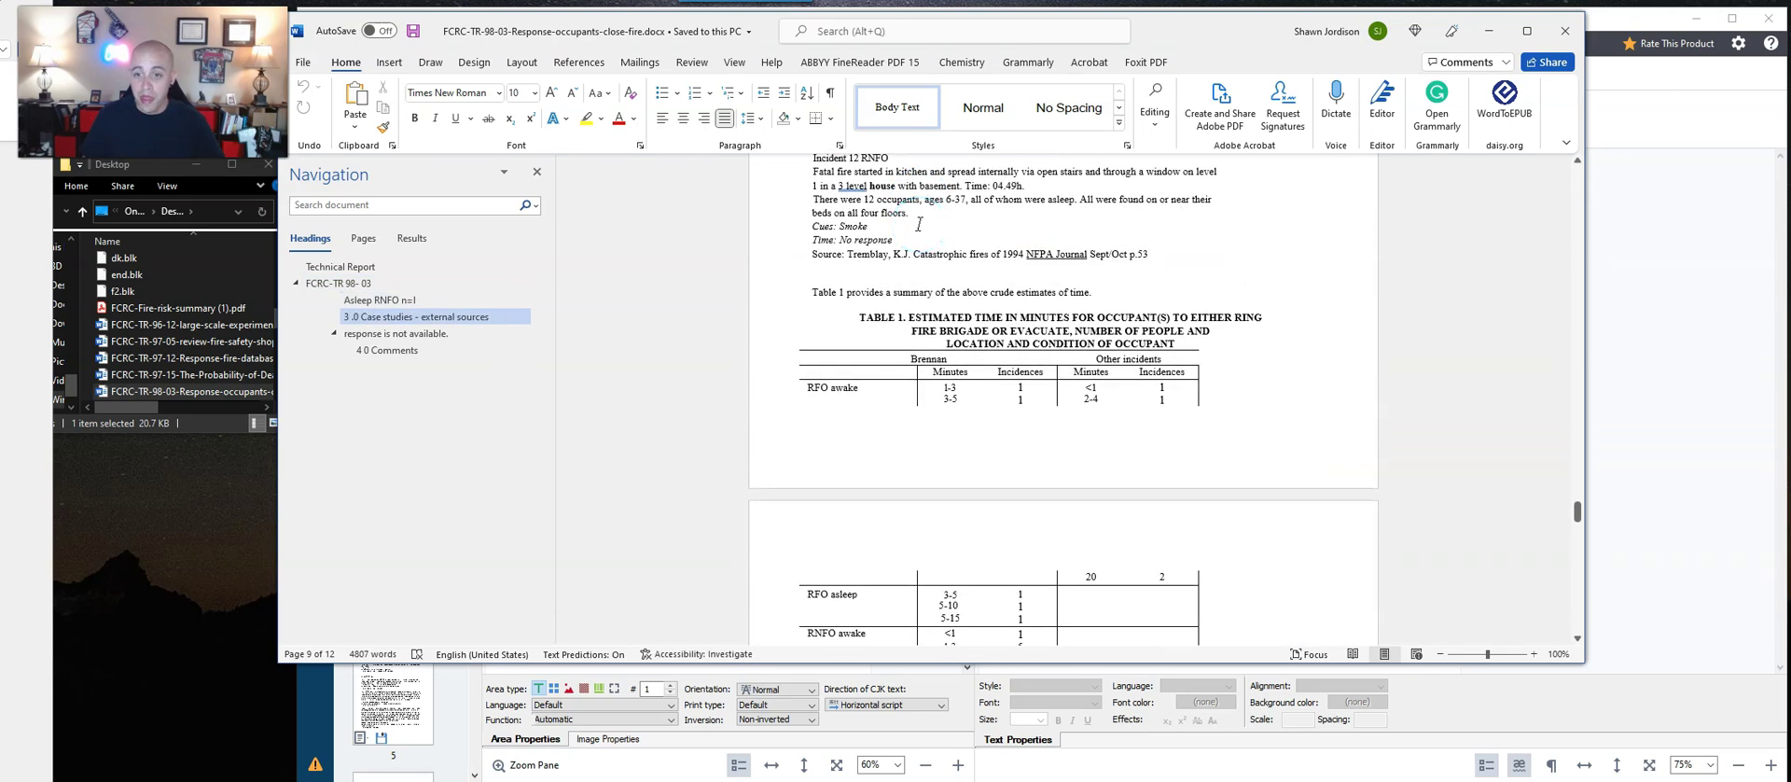
scroll(920, 224, up, 8)
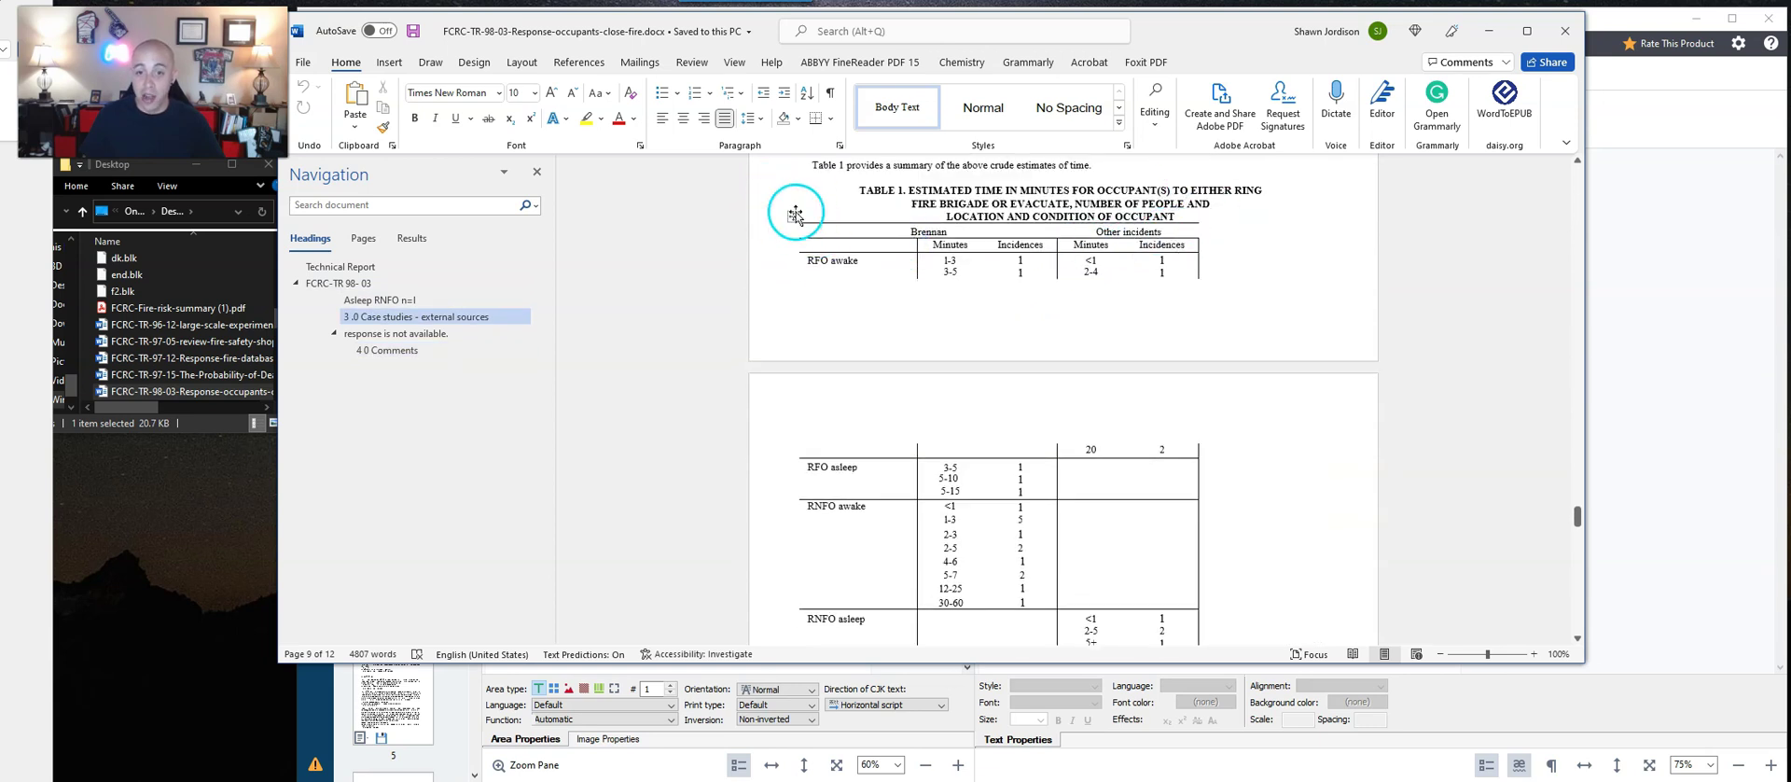
scroll(927, 298, down, 10)
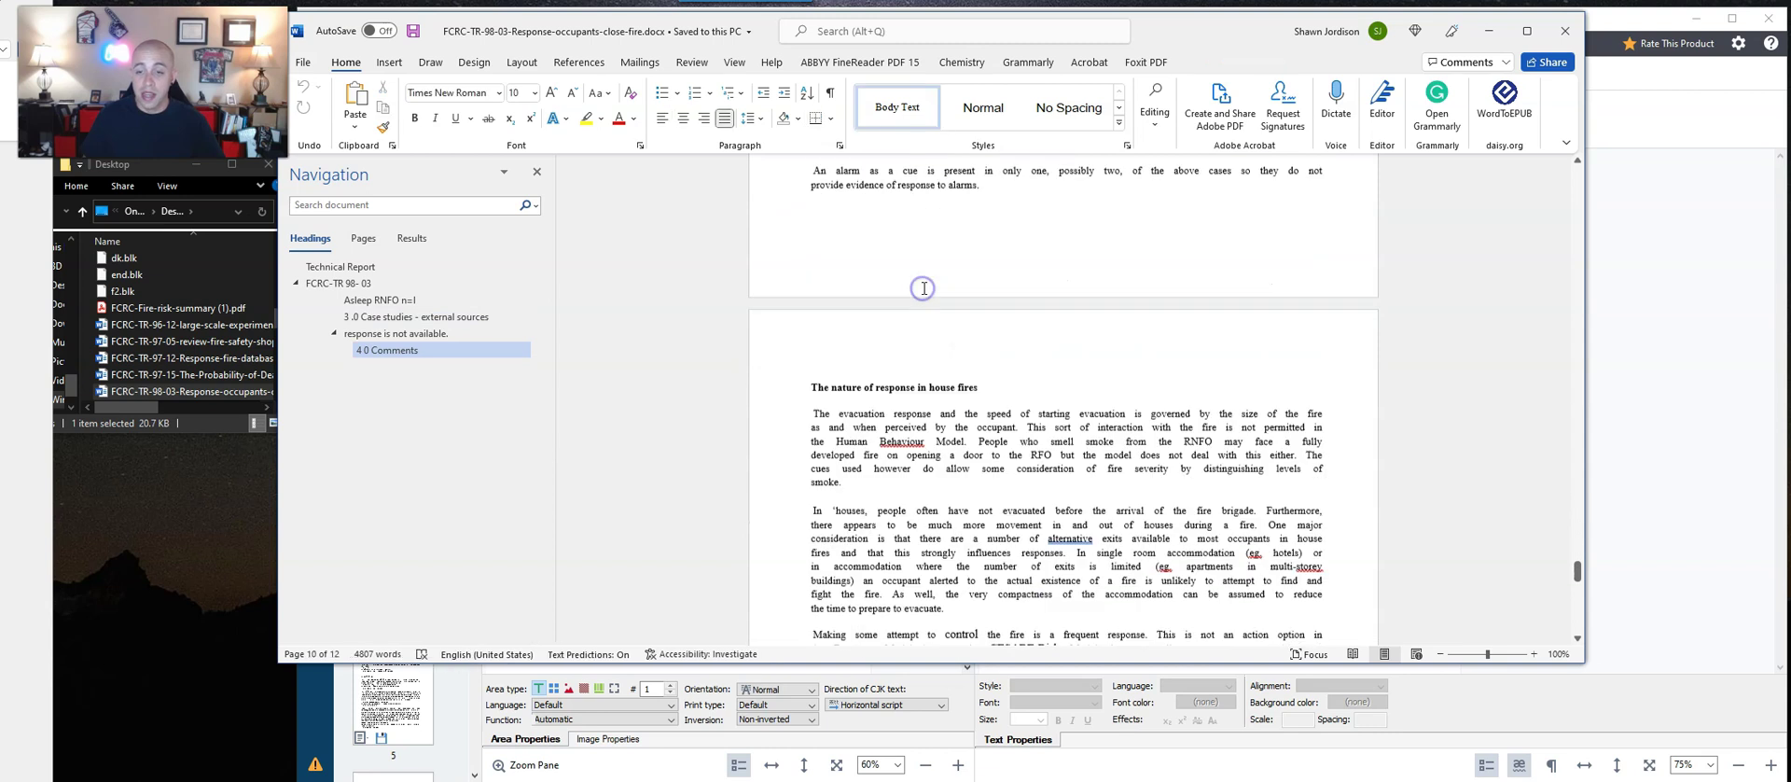
scroll(923, 288, down, 3)
ctrl+scroll(915, 317, down, 1)
scroll(895, 299, down, 15)
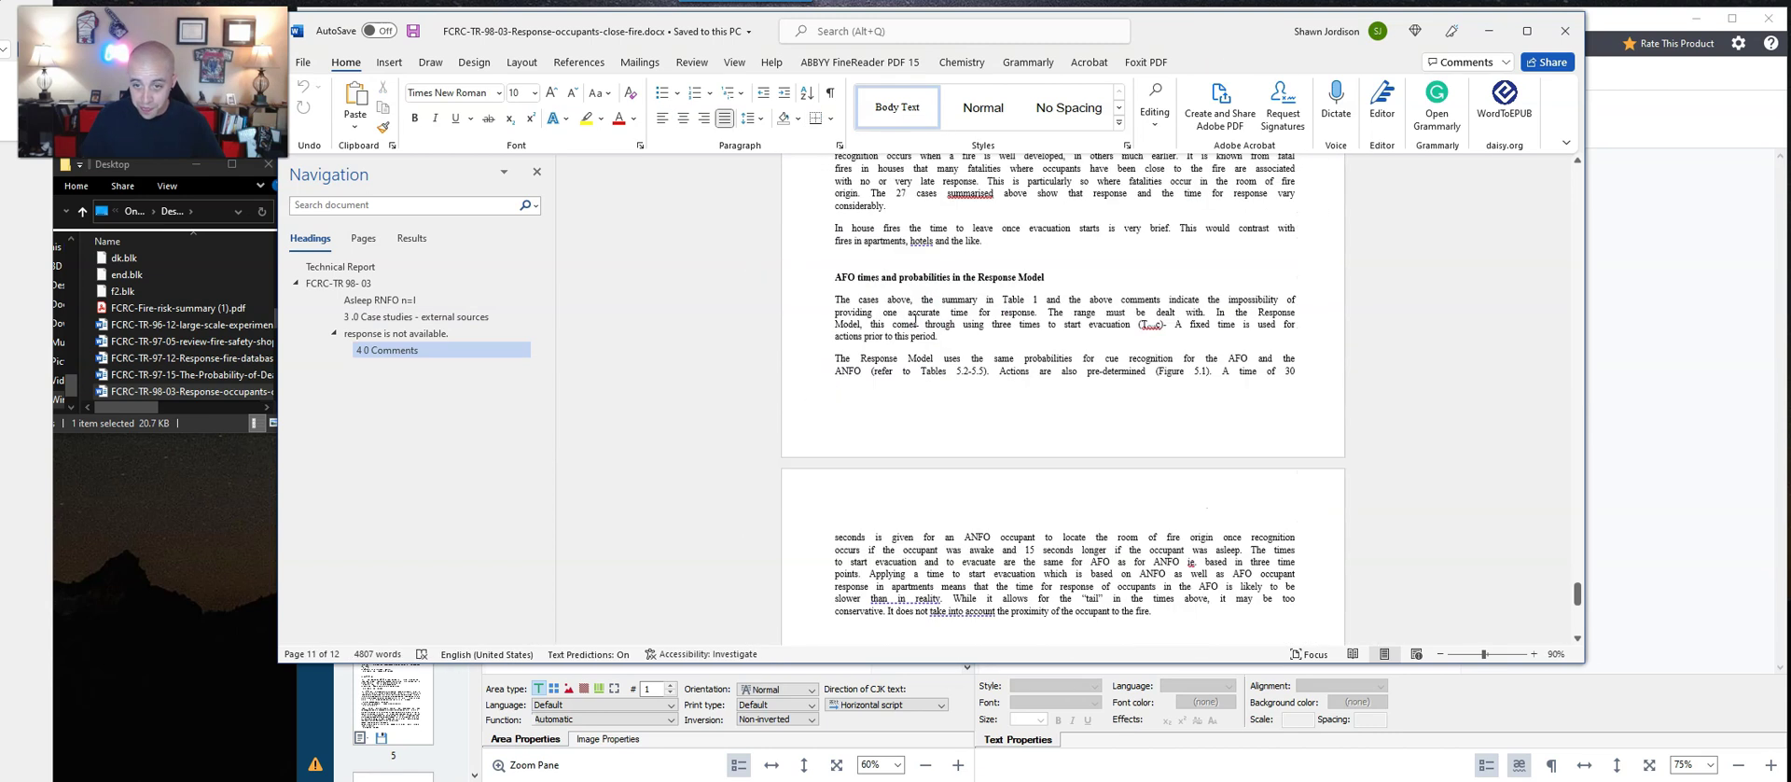
scroll(867, 278, up, 10)
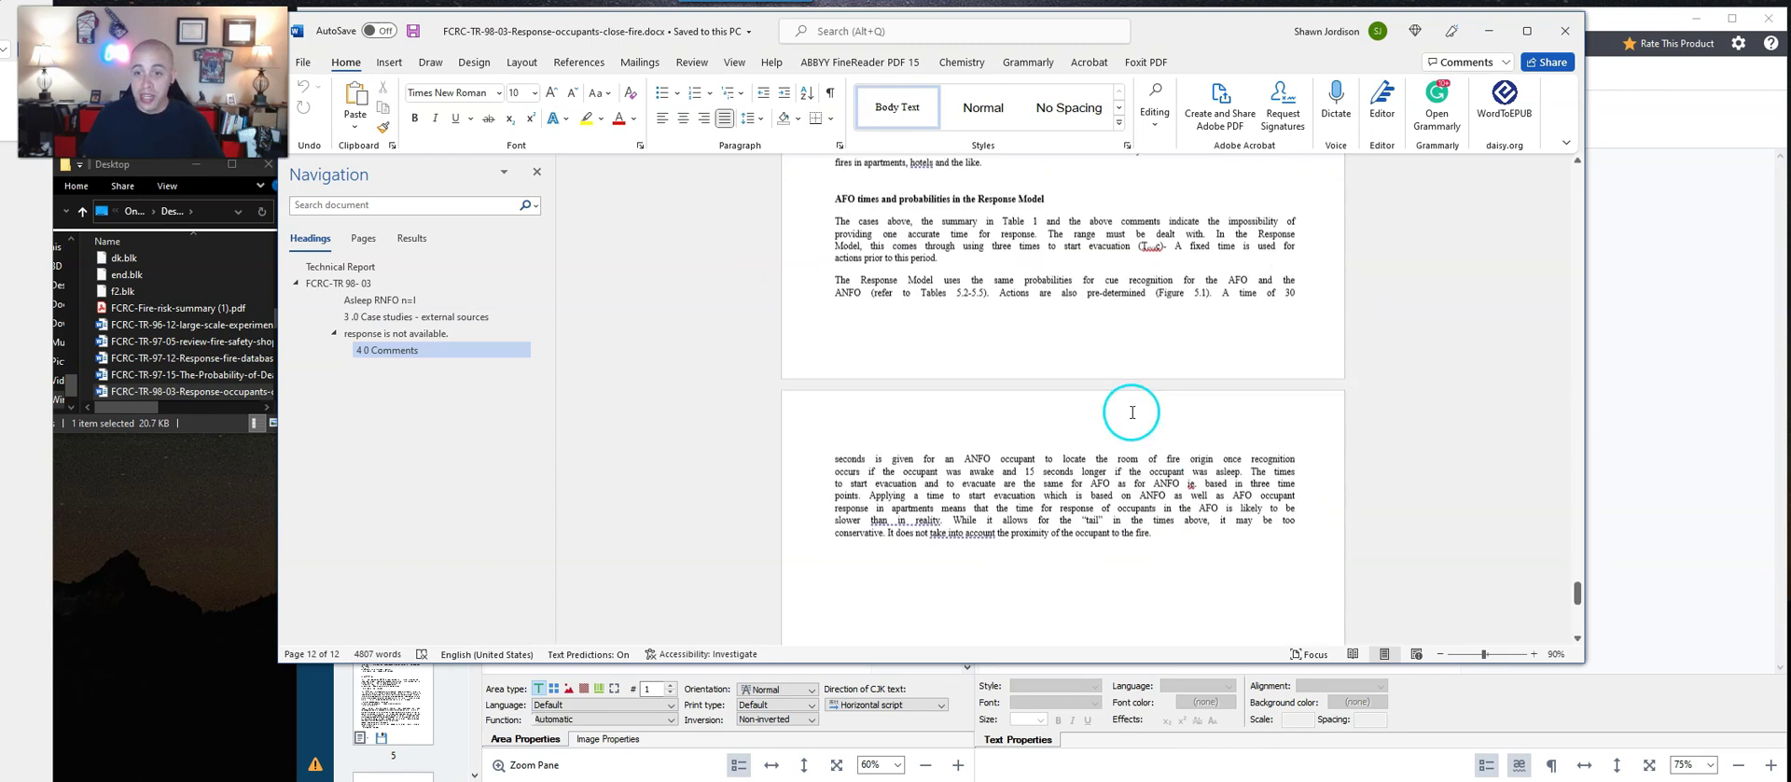
scroll(1124, 415, up, 15)
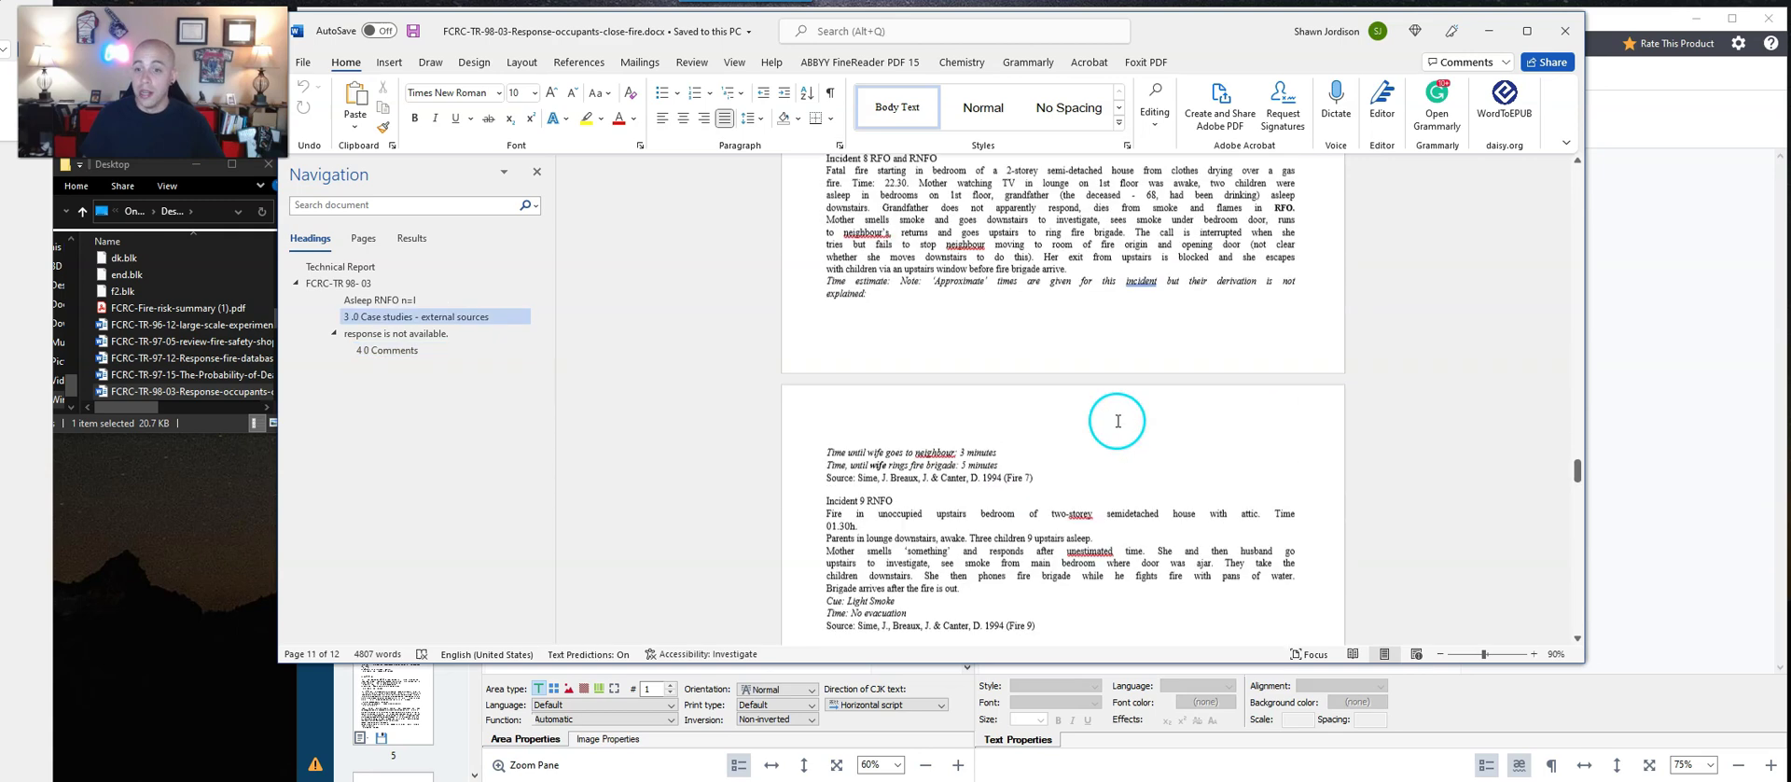
drag(1576, 420, 1574, 161)
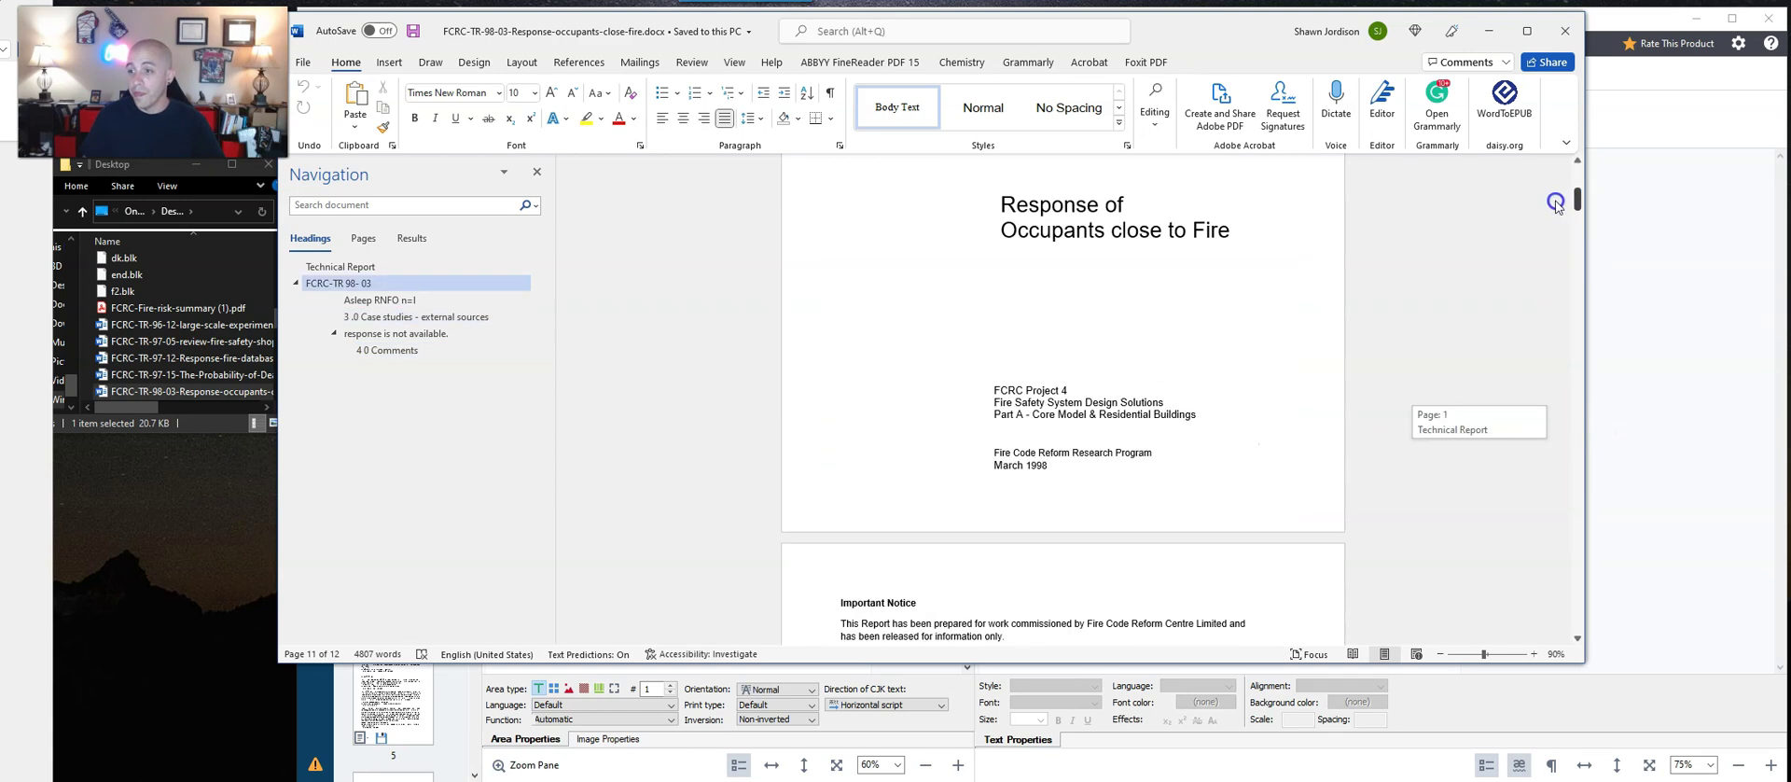
Run Word's accessibility check from File > Info > Check for Issues.
click(295, 62)
click(321, 201)
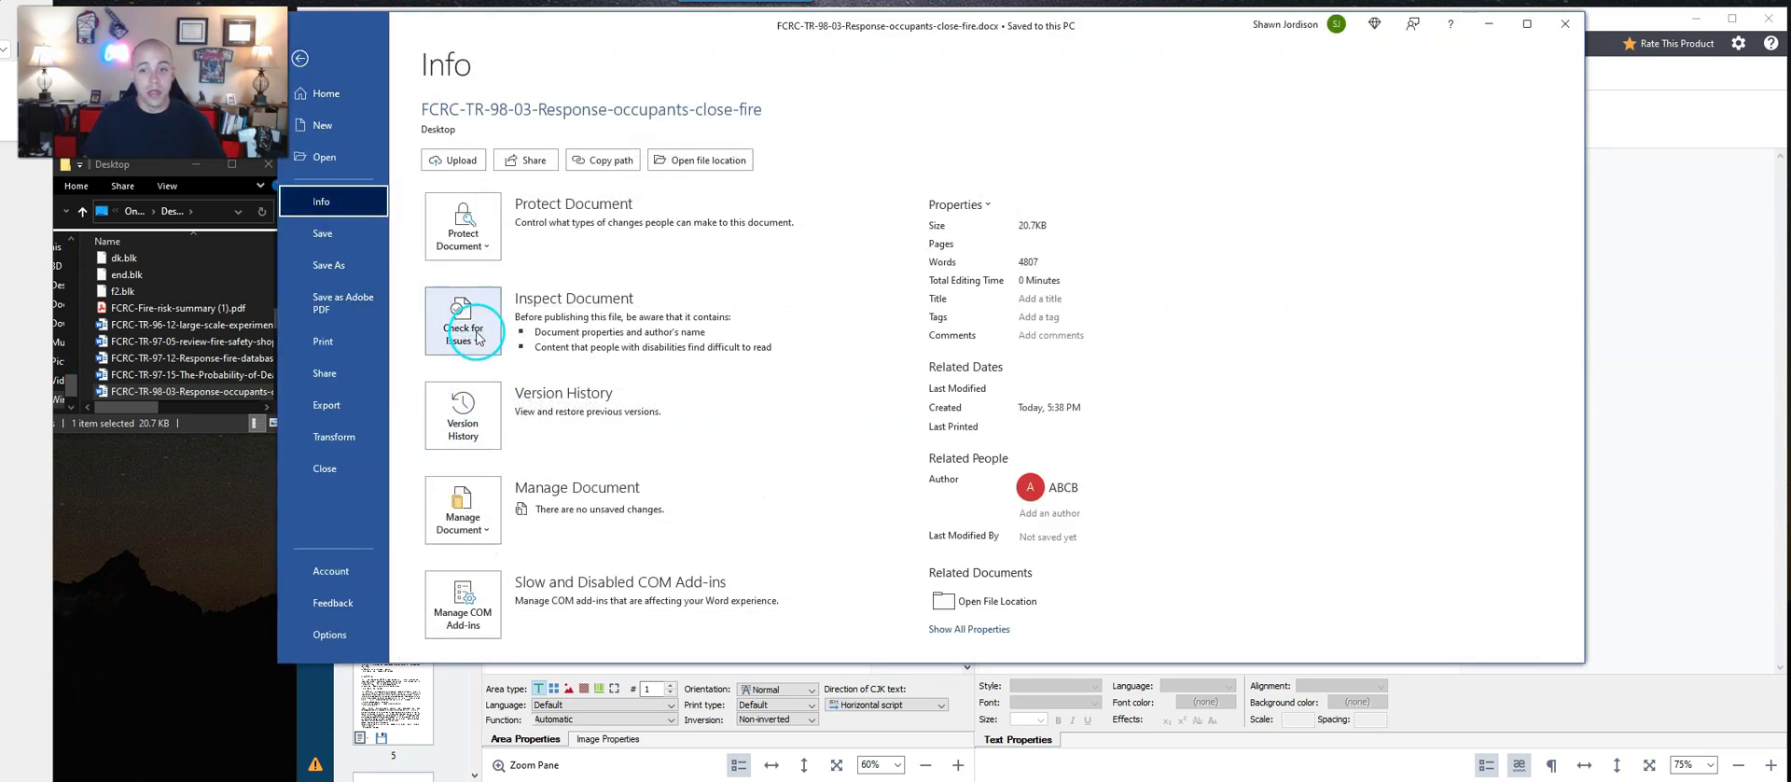
click(476, 336)
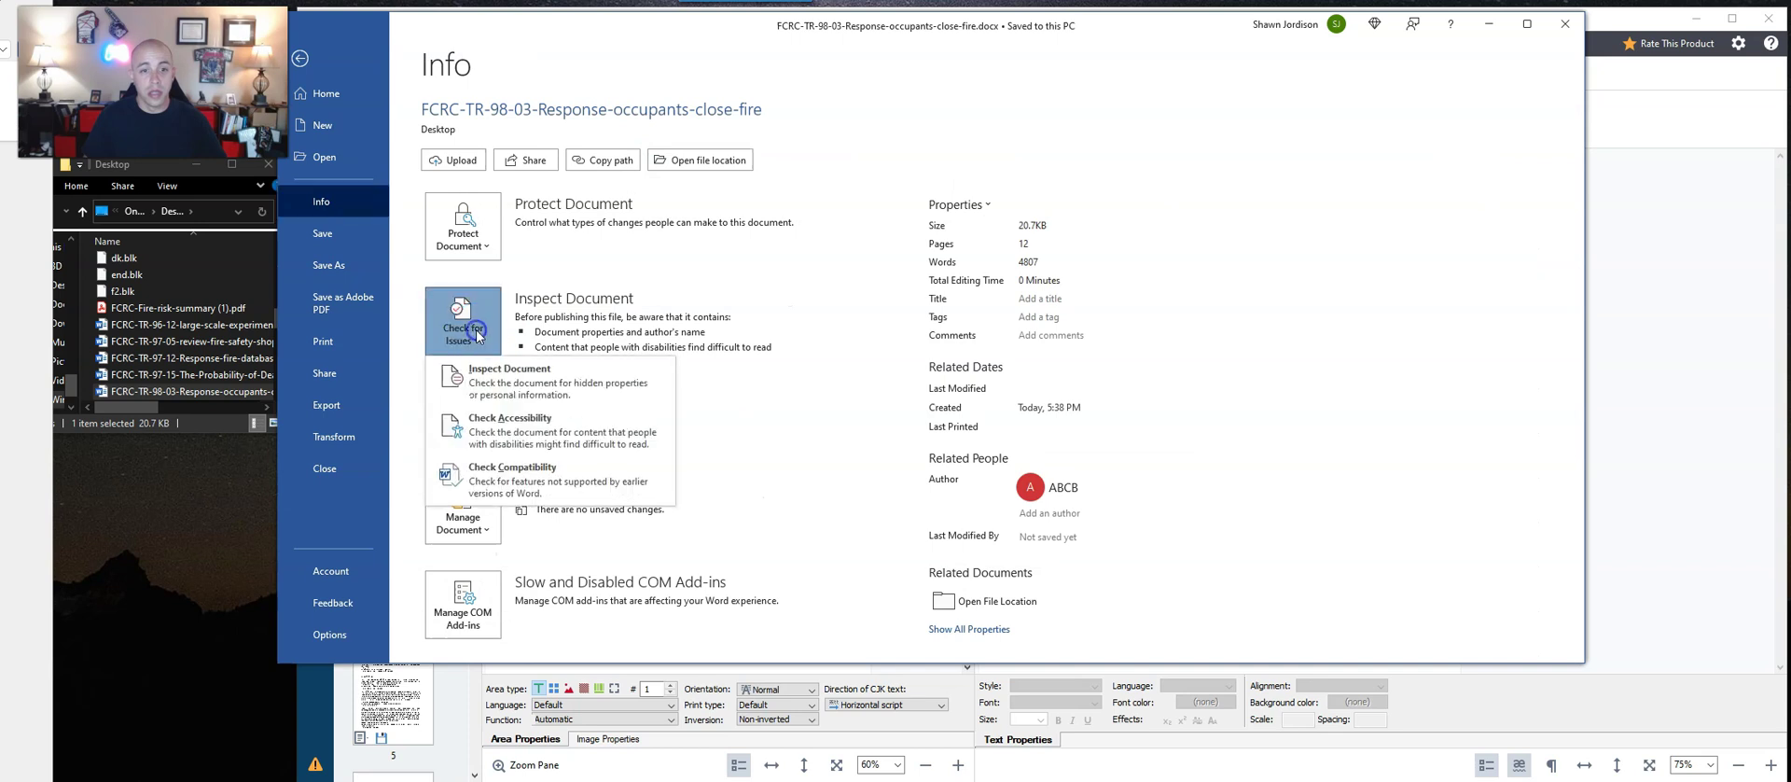
click(522, 422)
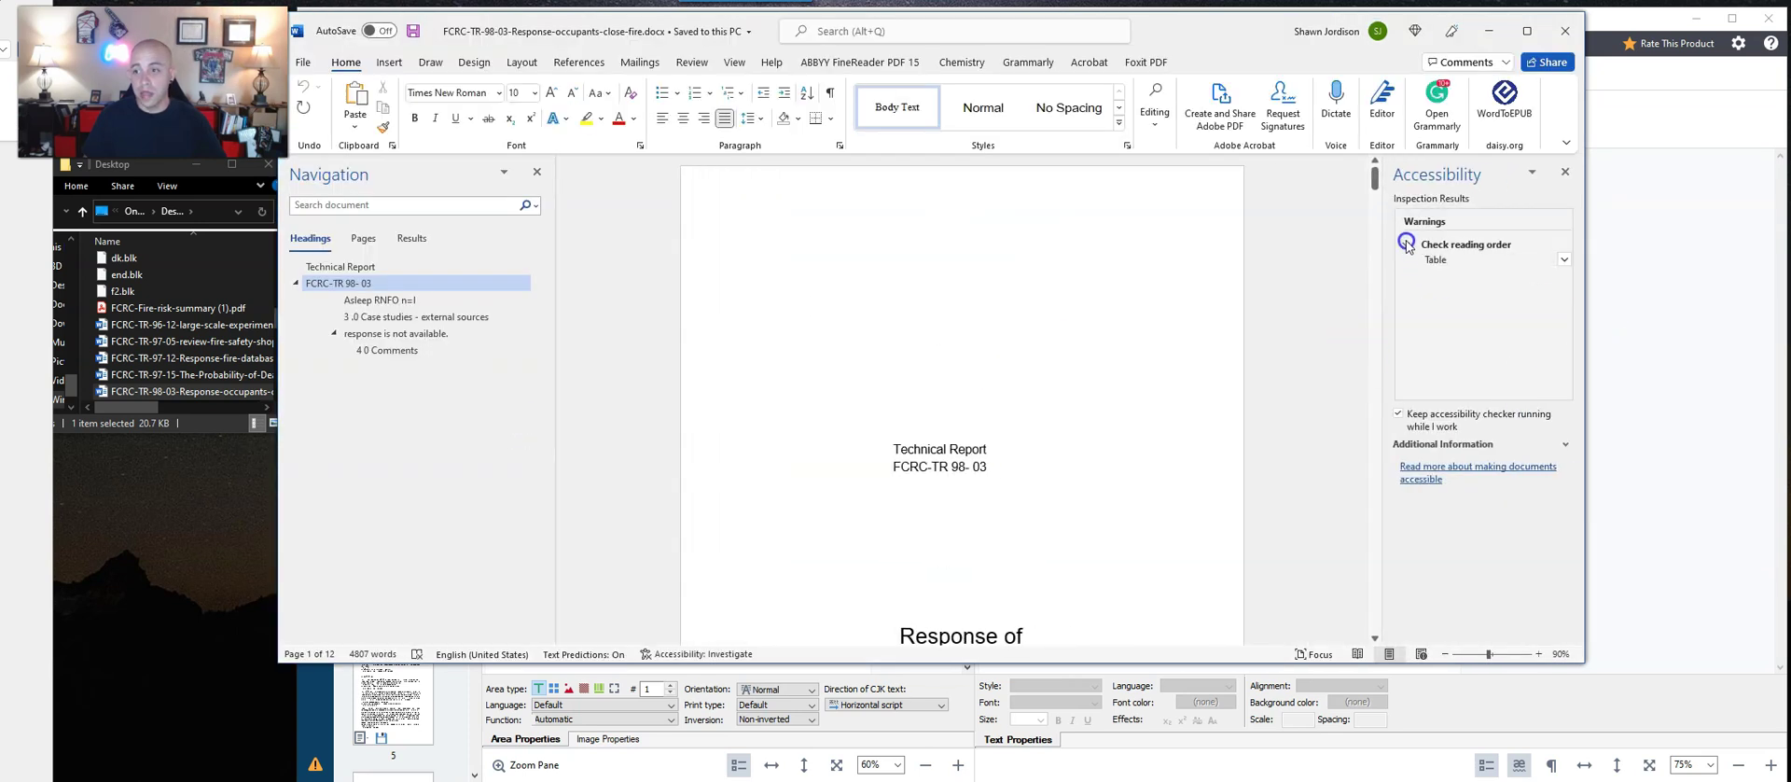
Apply a shaded table style to the flagged Table 1 and expand the merged or split cells warning.
click(1437, 259)
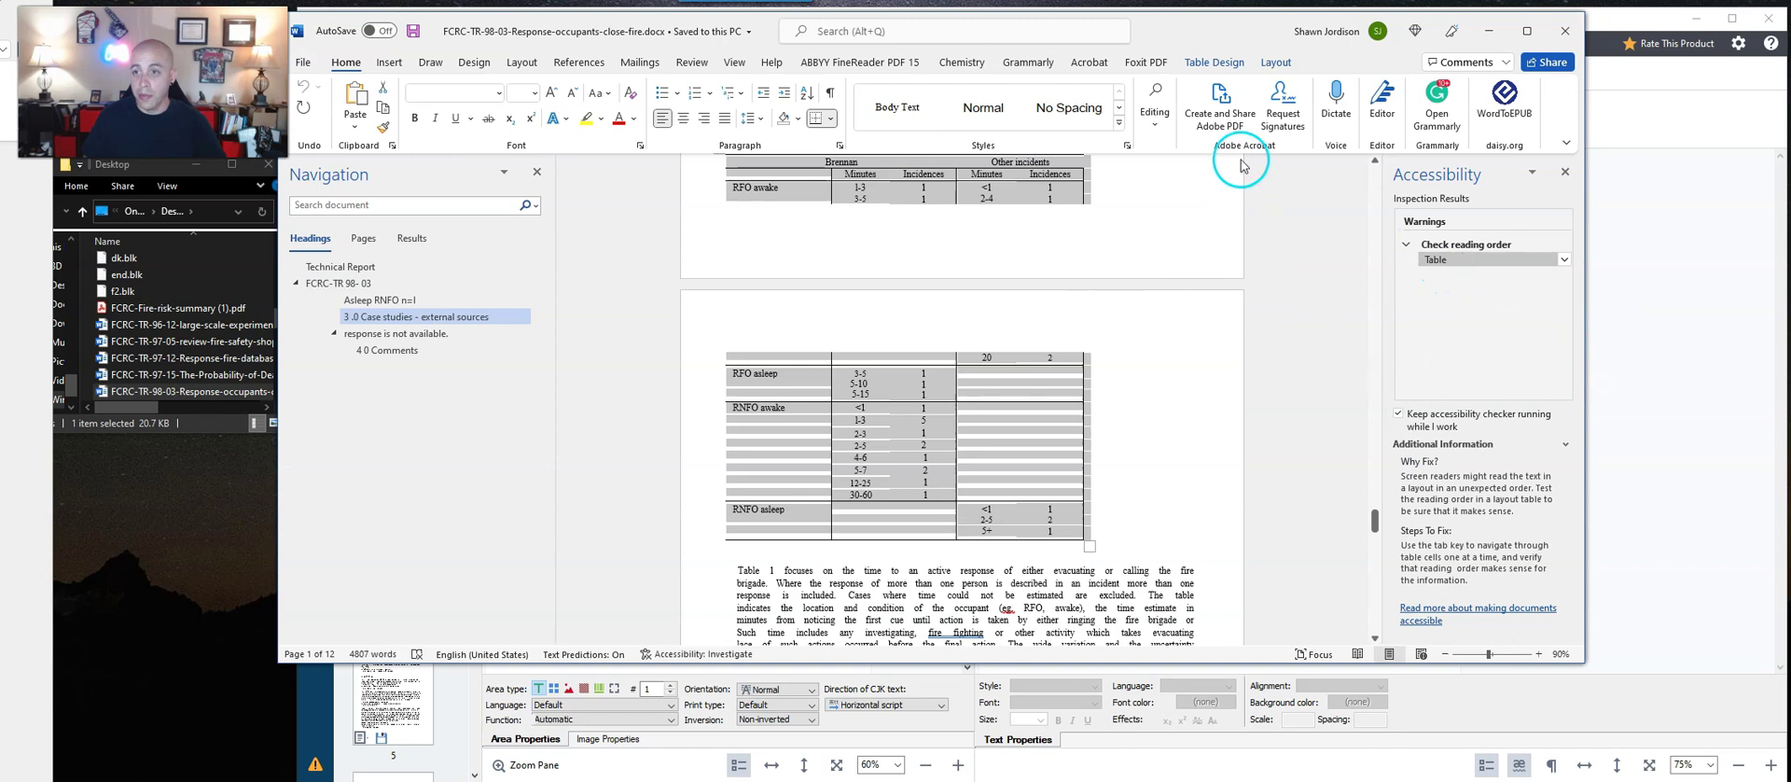
click(1213, 62)
click(528, 101)
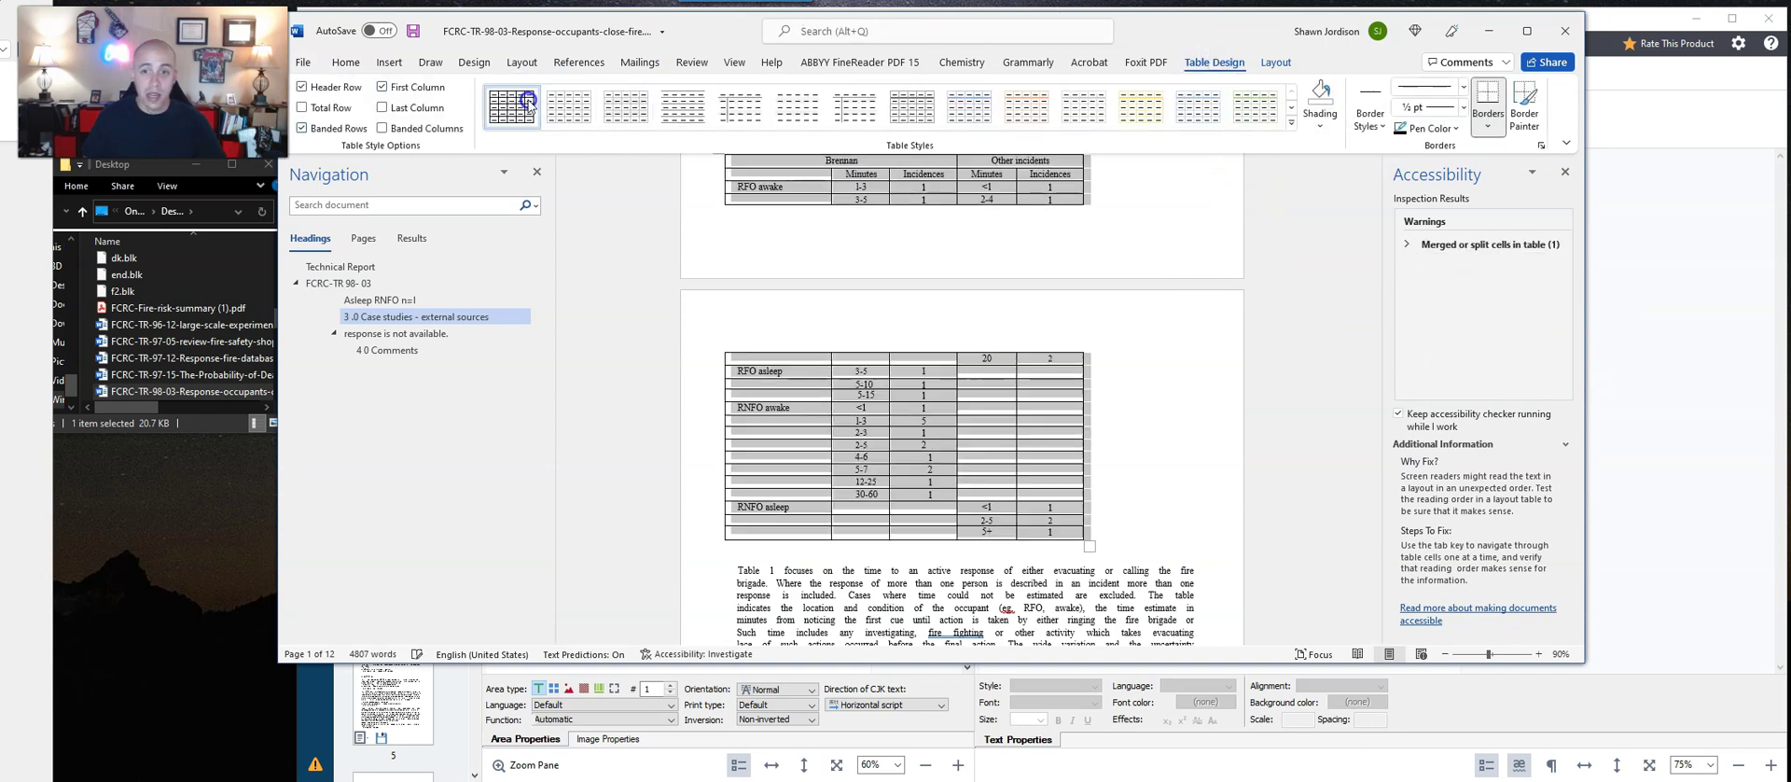
click(1410, 244)
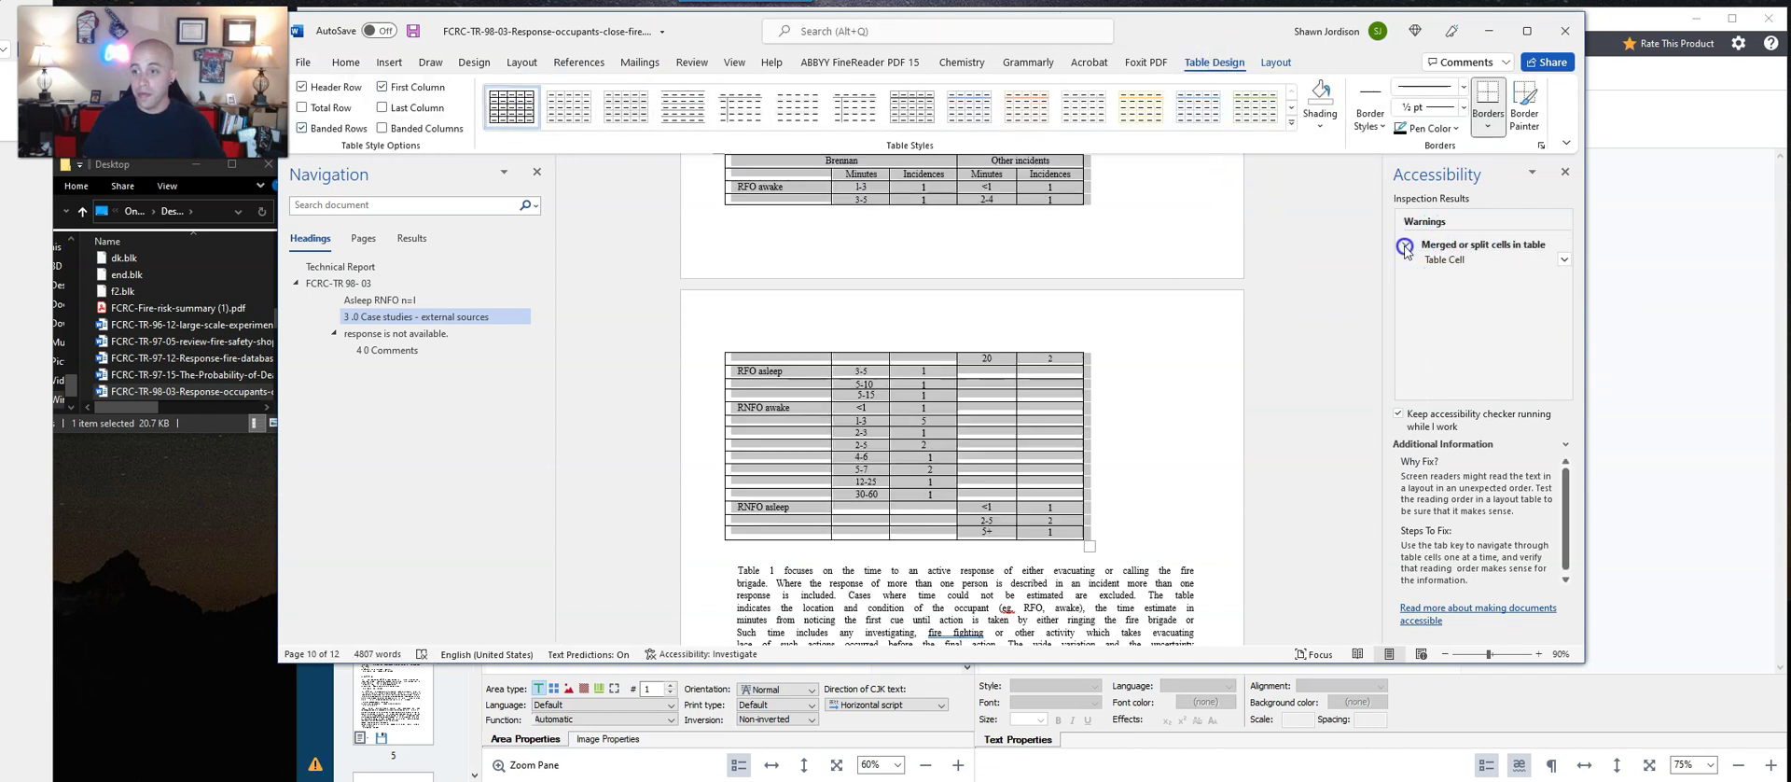
scroll(932, 420, up, 5)
click(821, 567)
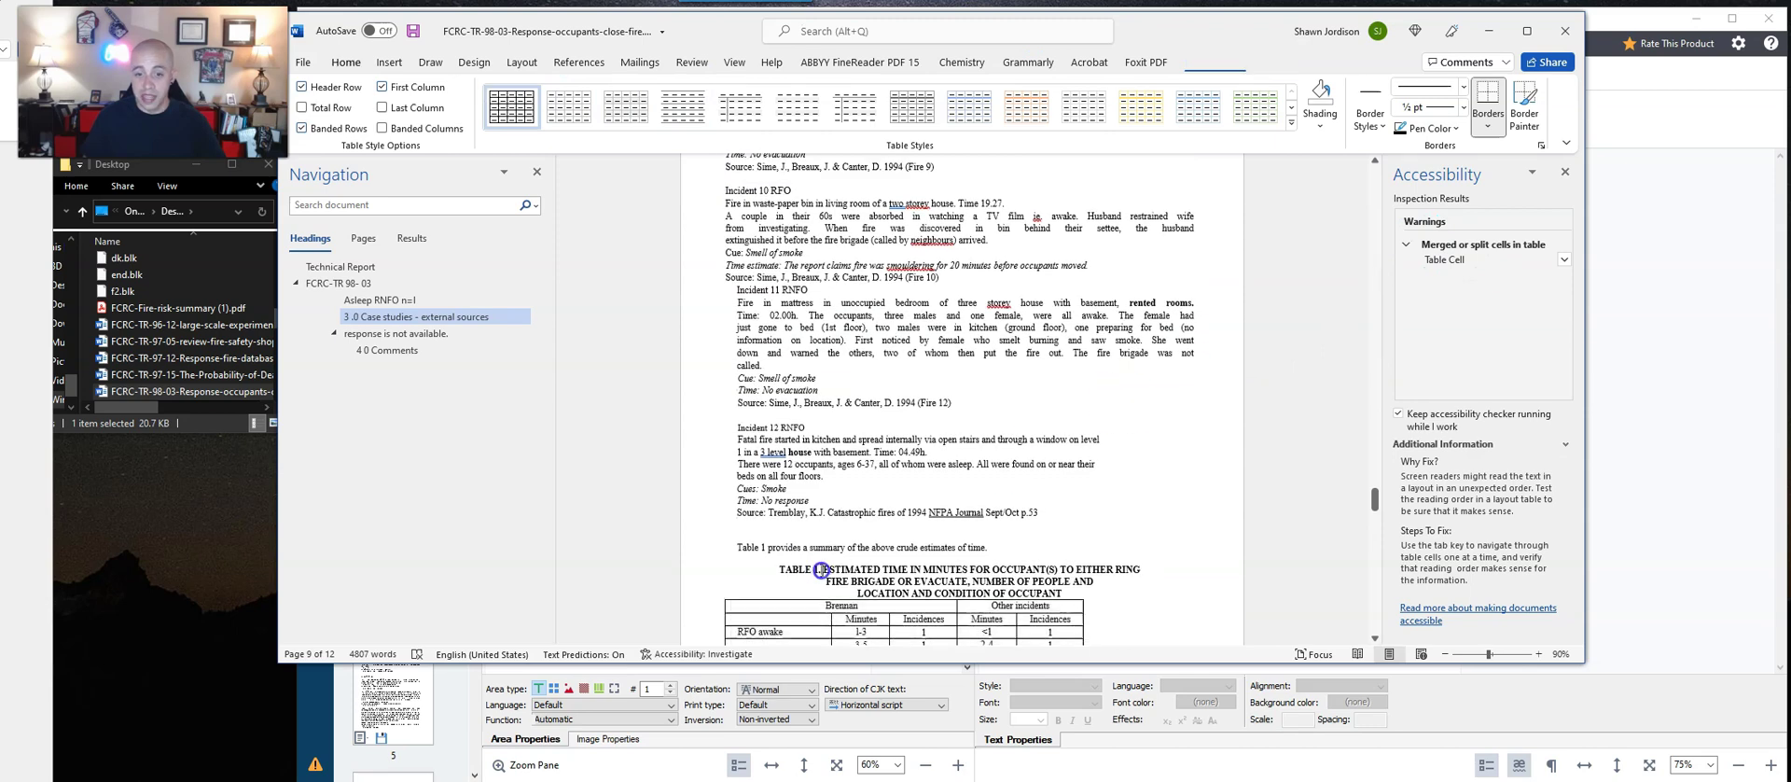
scroll(839, 541, up, 5)
scroll(851, 518, up, 20)
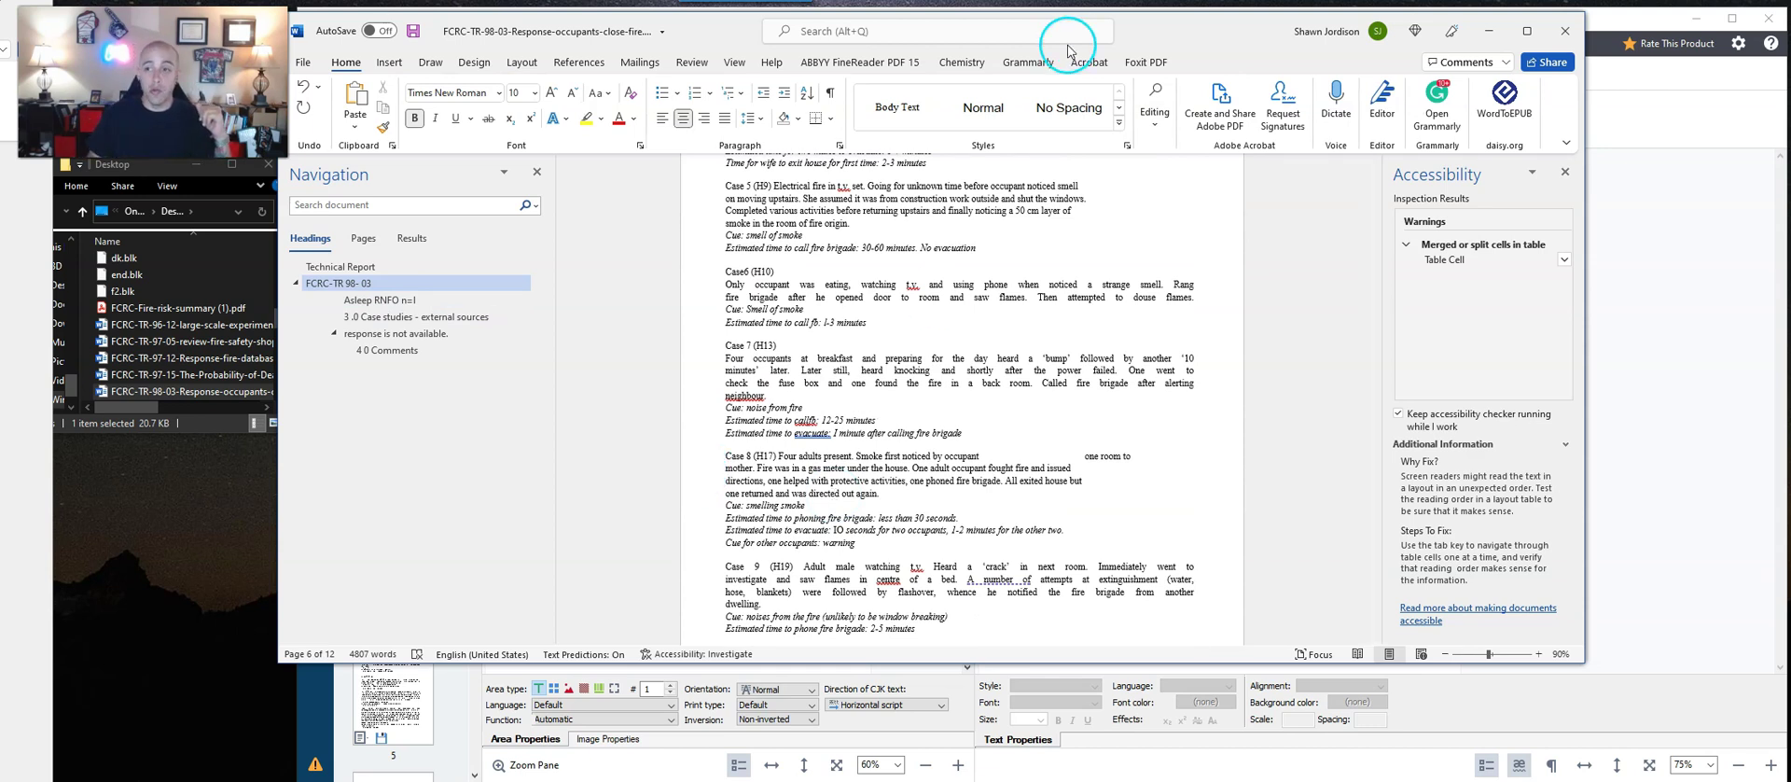
click(1487, 30)
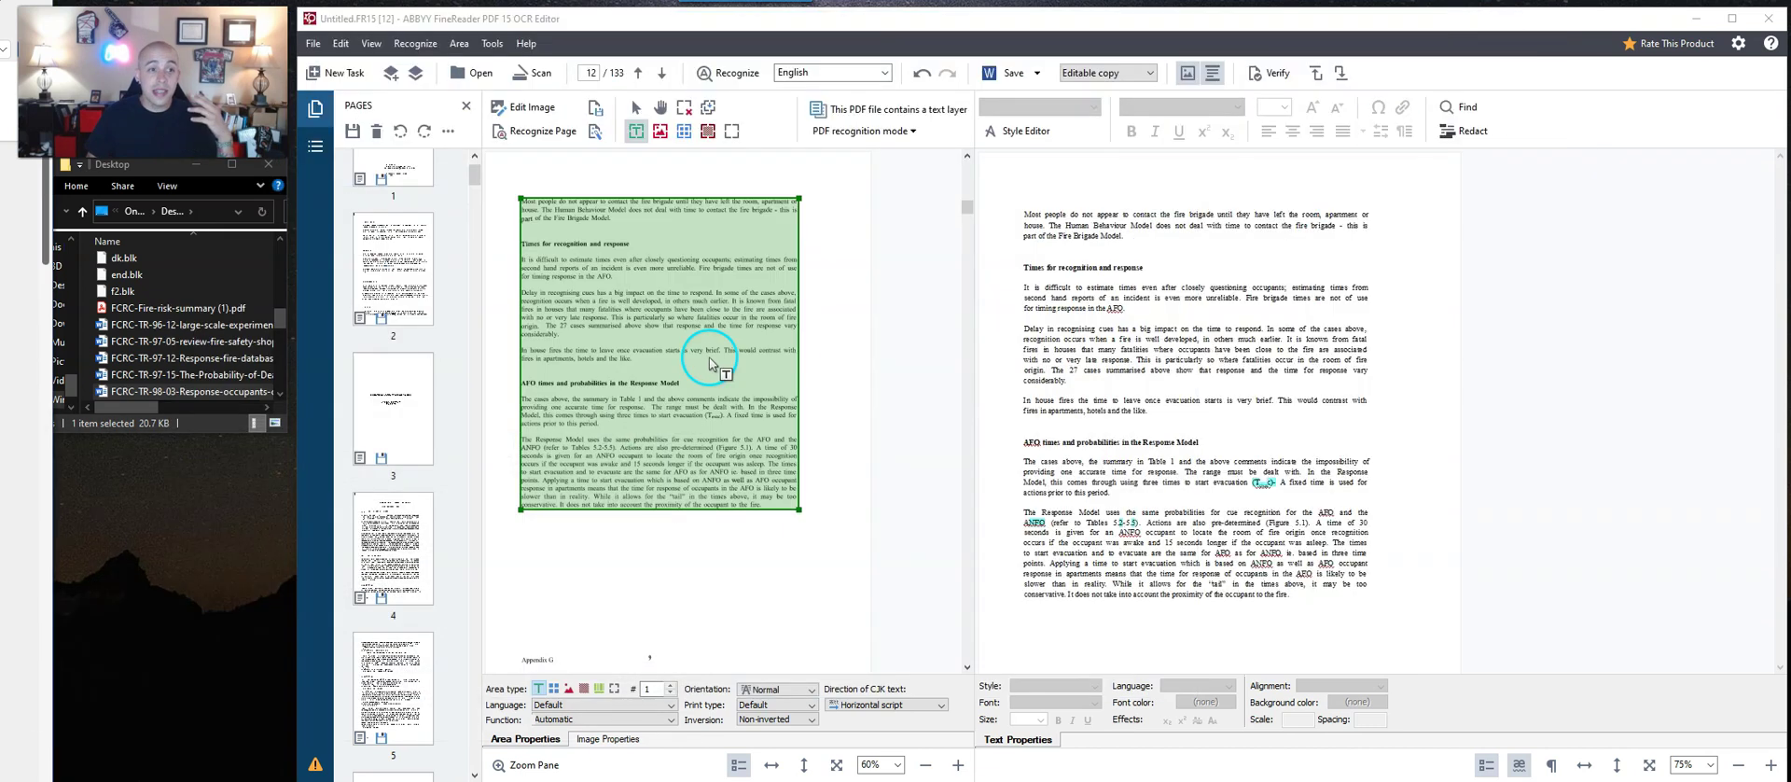